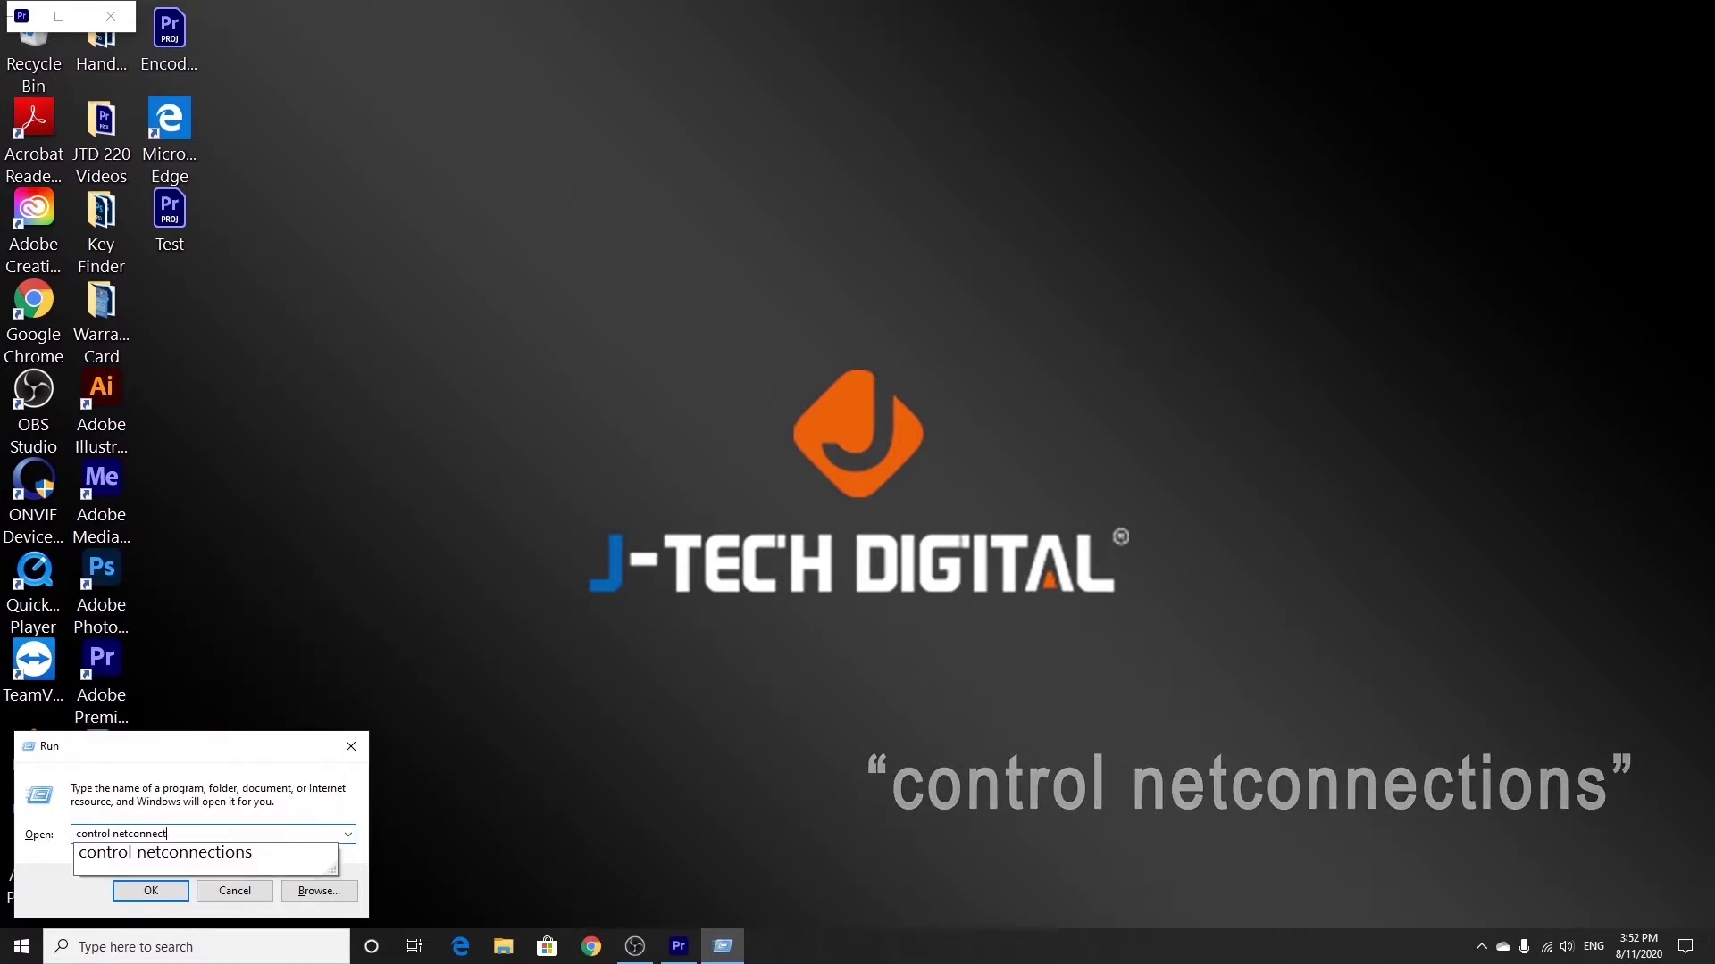
Open the Ethernet adapter's Internet Protocol Version 4 (TCP/IPv4) properties from Network Connections.
key("Return")
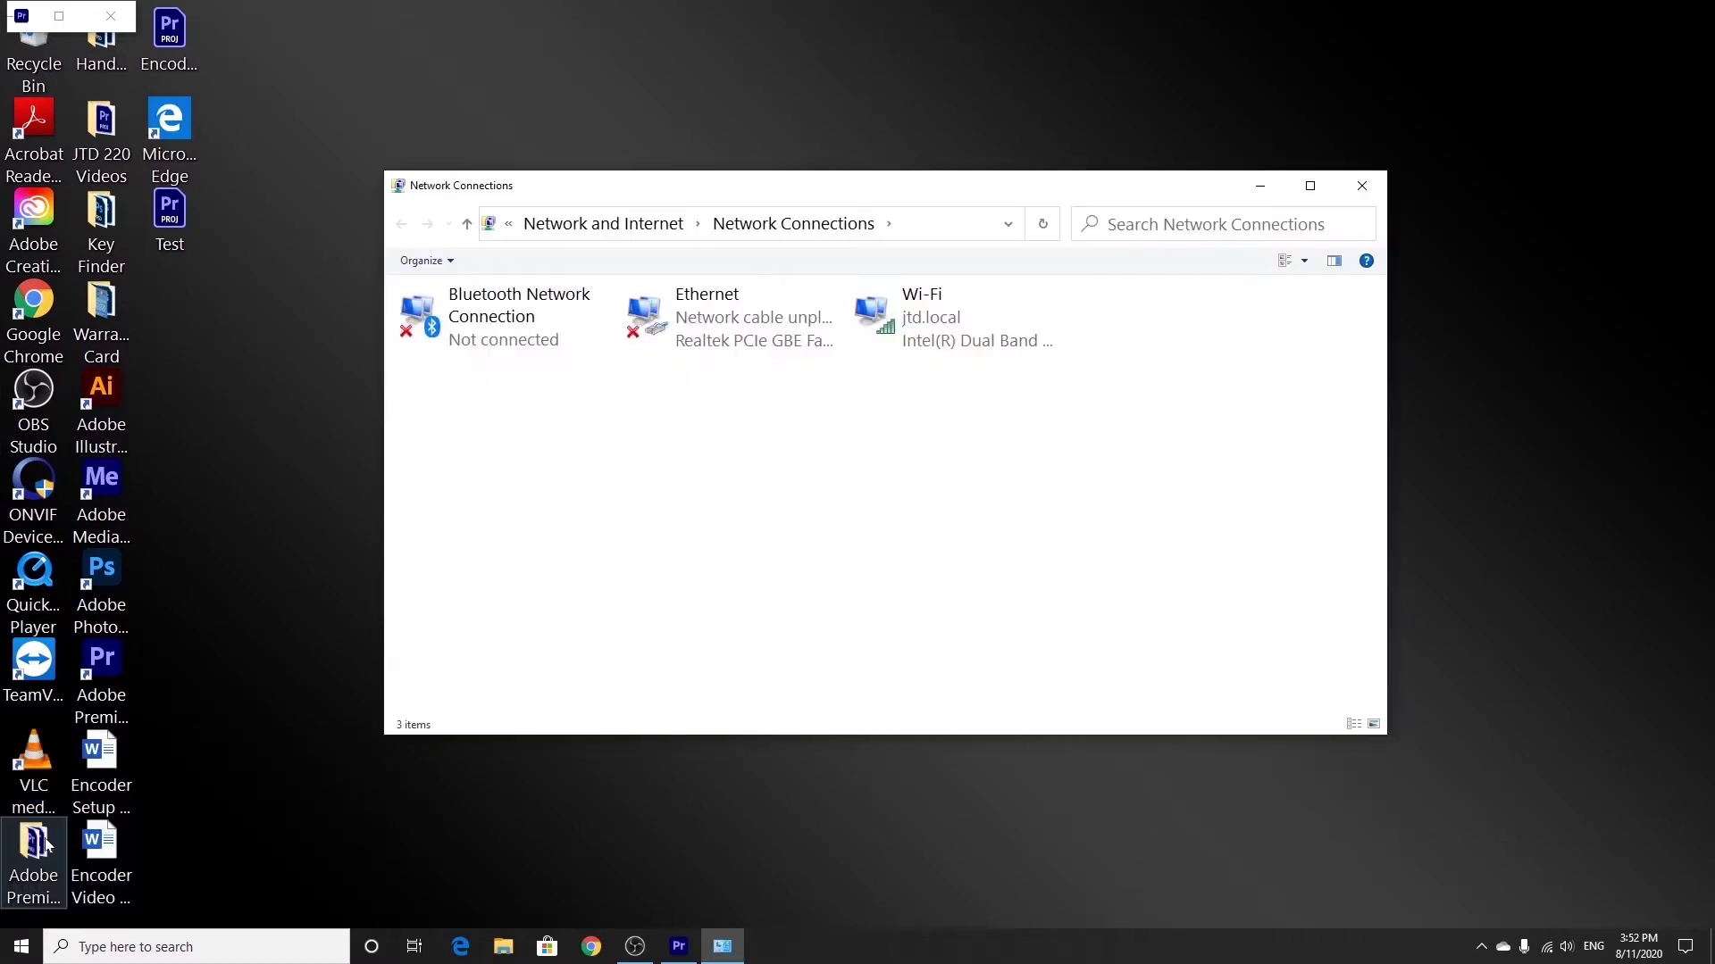
left_click(684, 334)
double_click(684, 334)
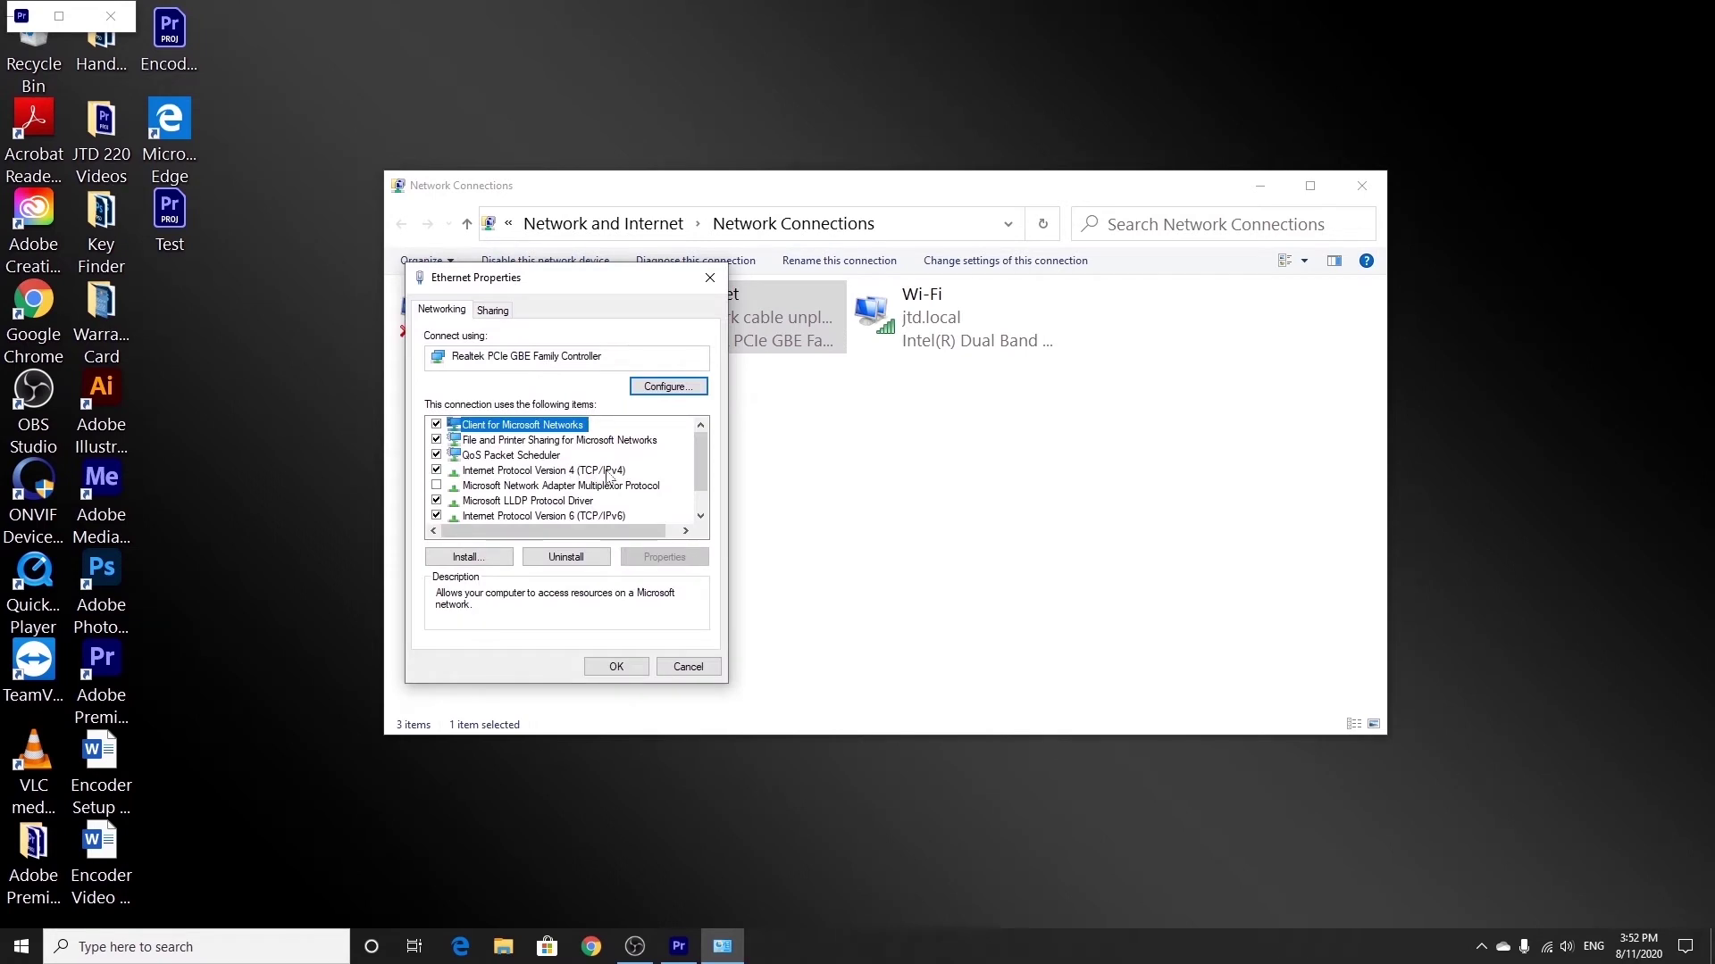
left_click(607, 471)
left_click(662, 555)
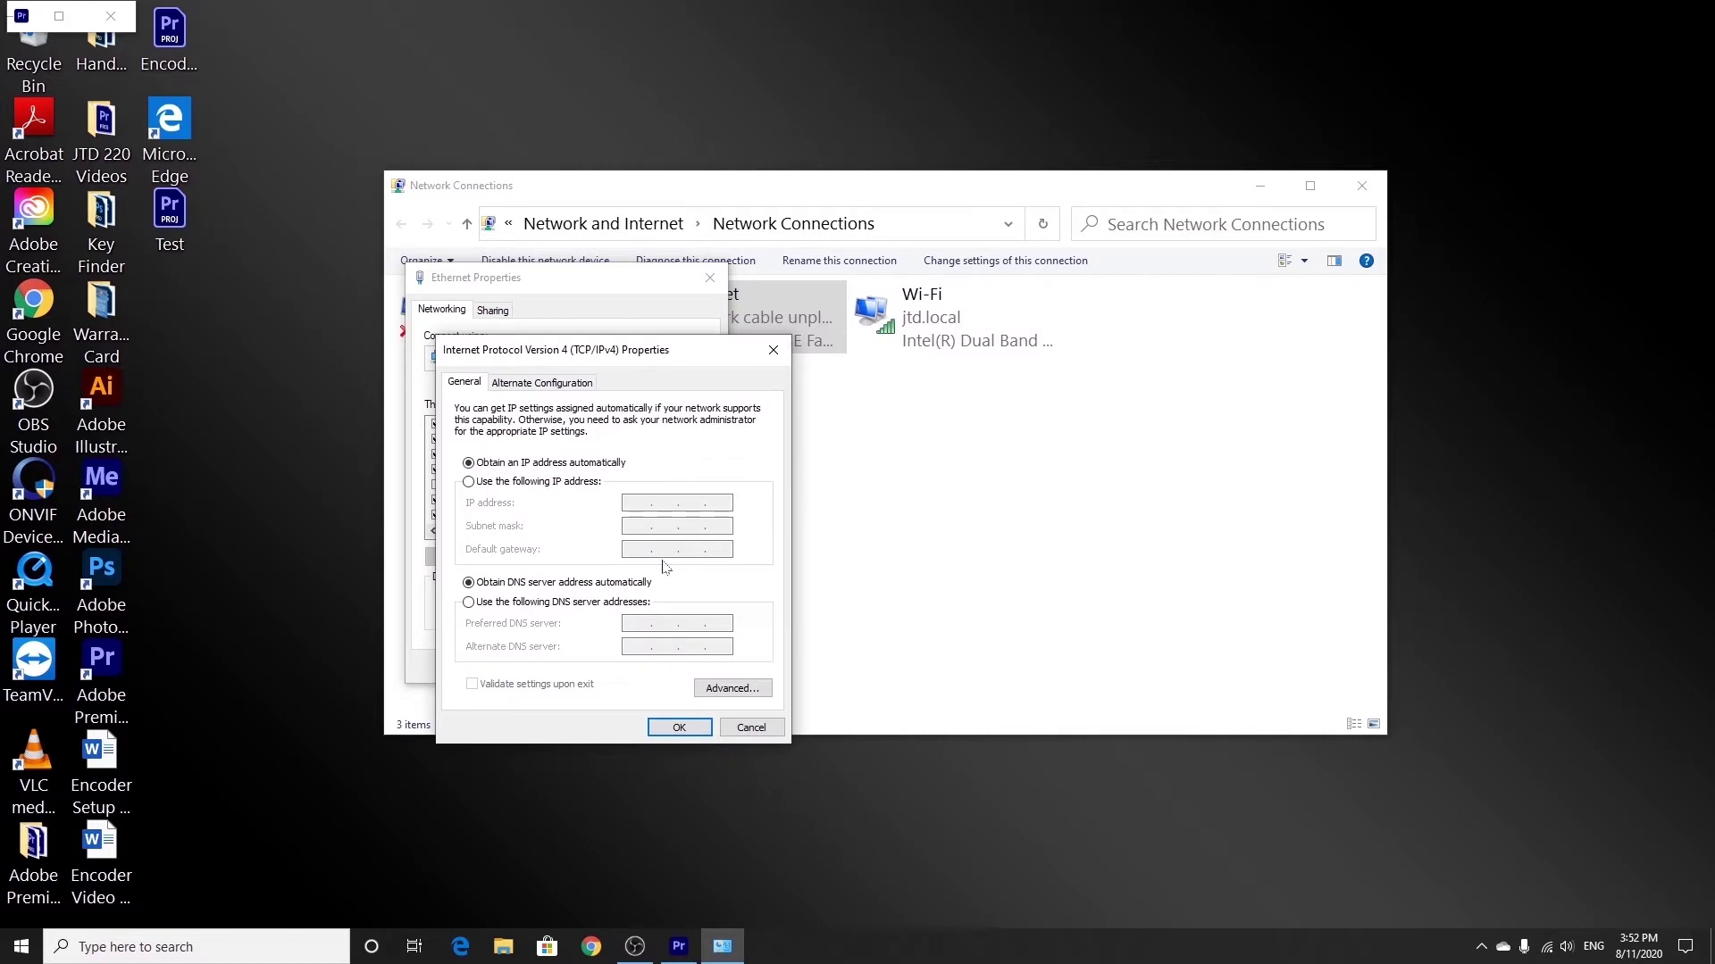
Give Ethernet the static IP 192.168.1.115 with subnet mask 255.255.255.0 and save it.
left_click(469, 482)
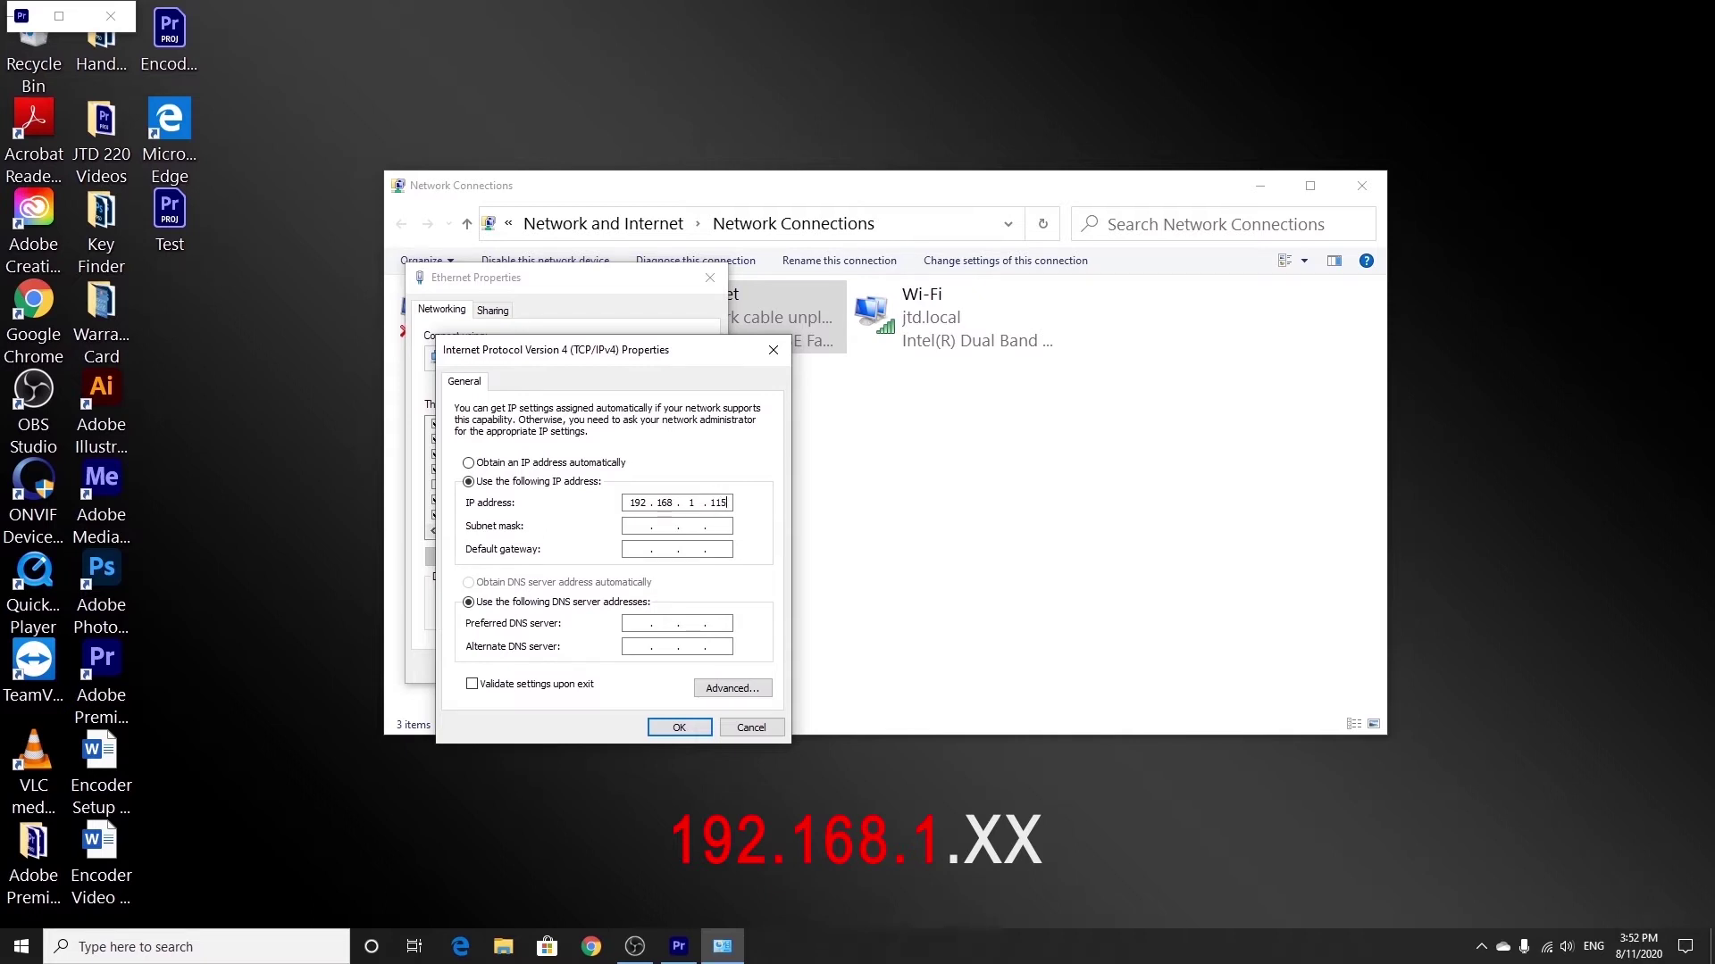
left_click(631, 526)
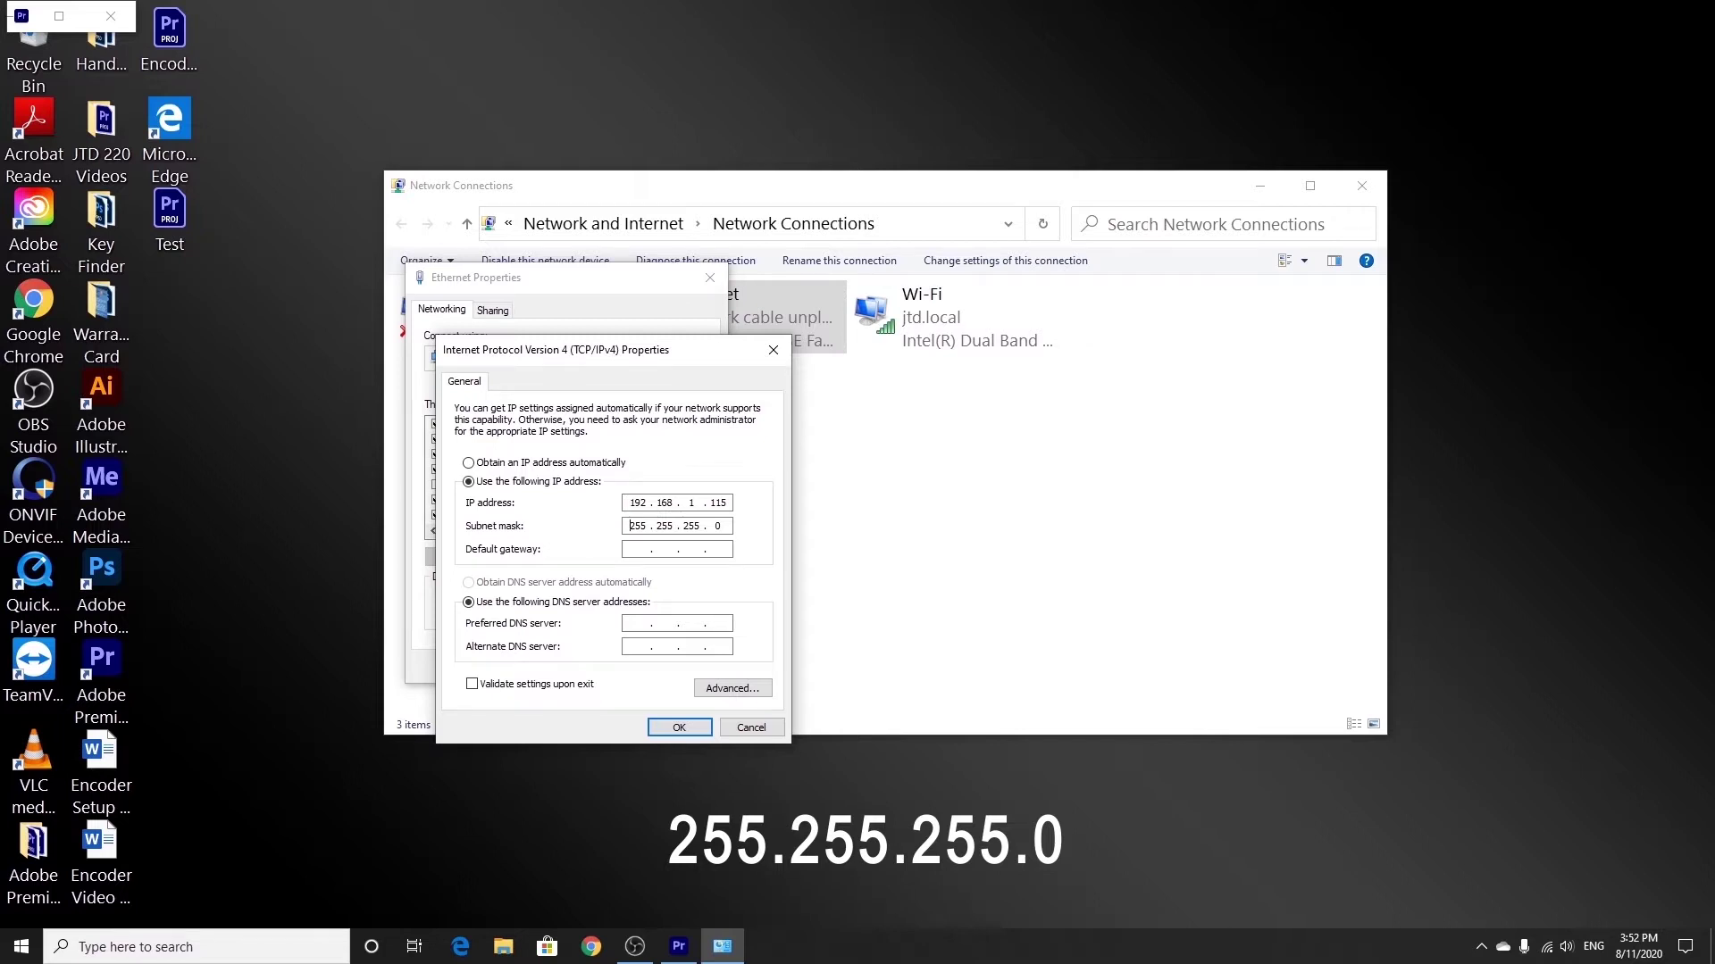
left_click(678, 727)
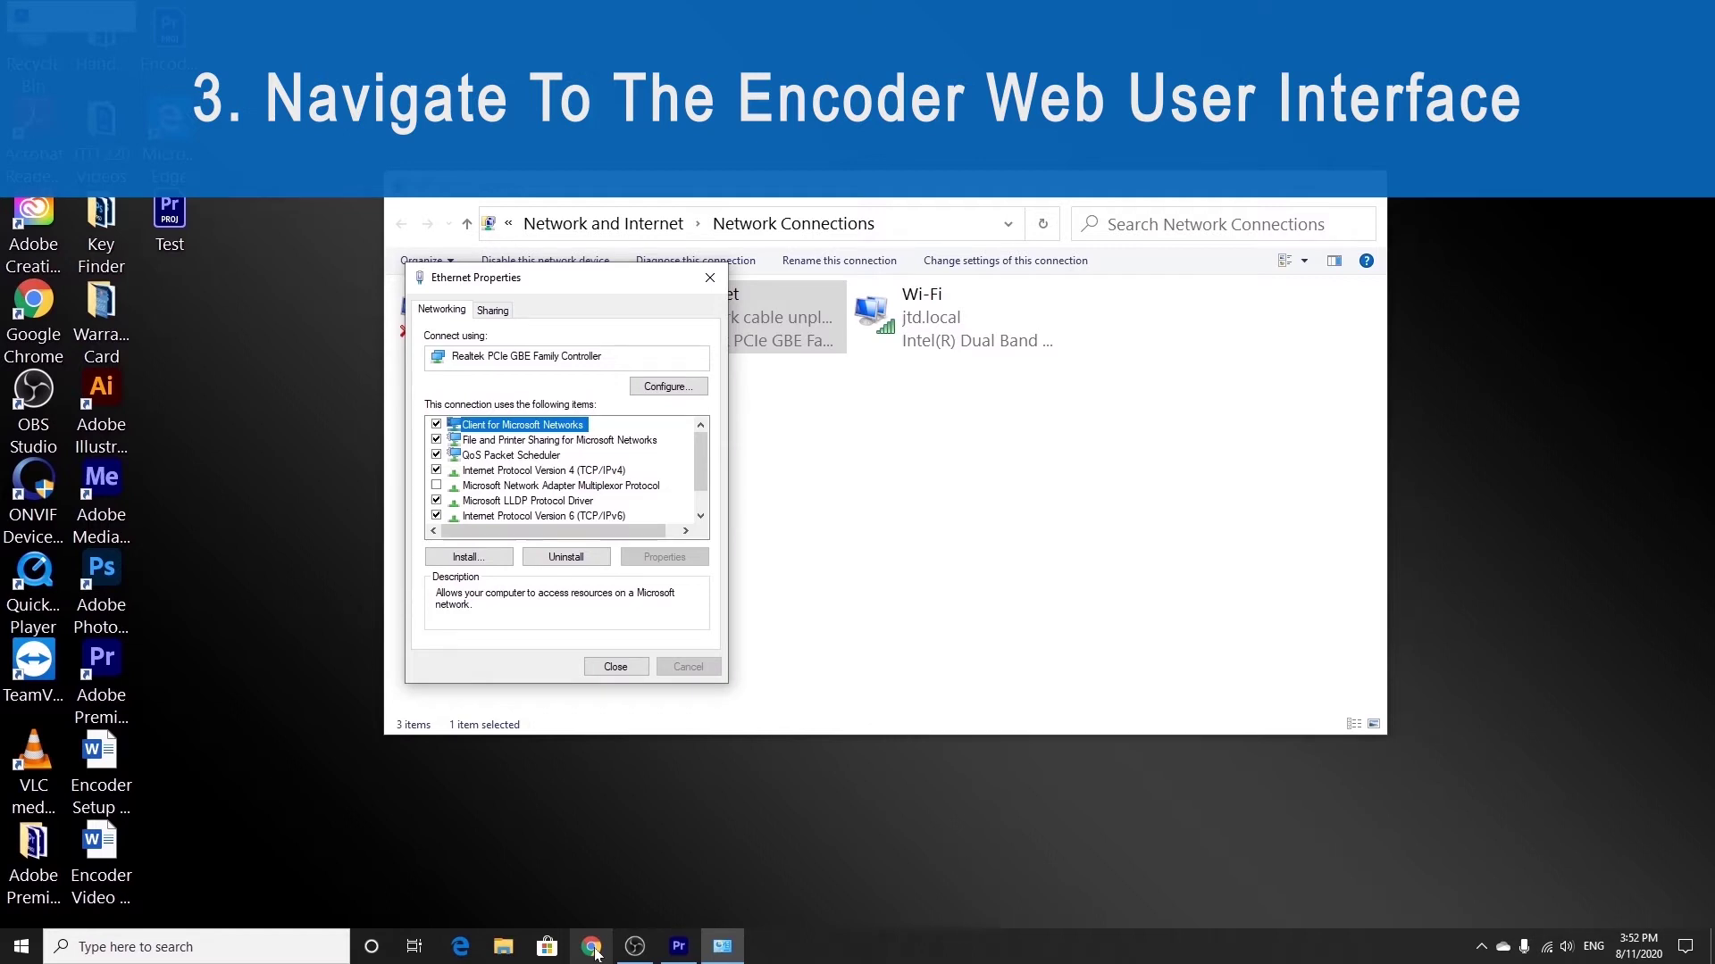
Load the encoder page at 192.168.1.168 in Chrome.
left_click(592, 948)
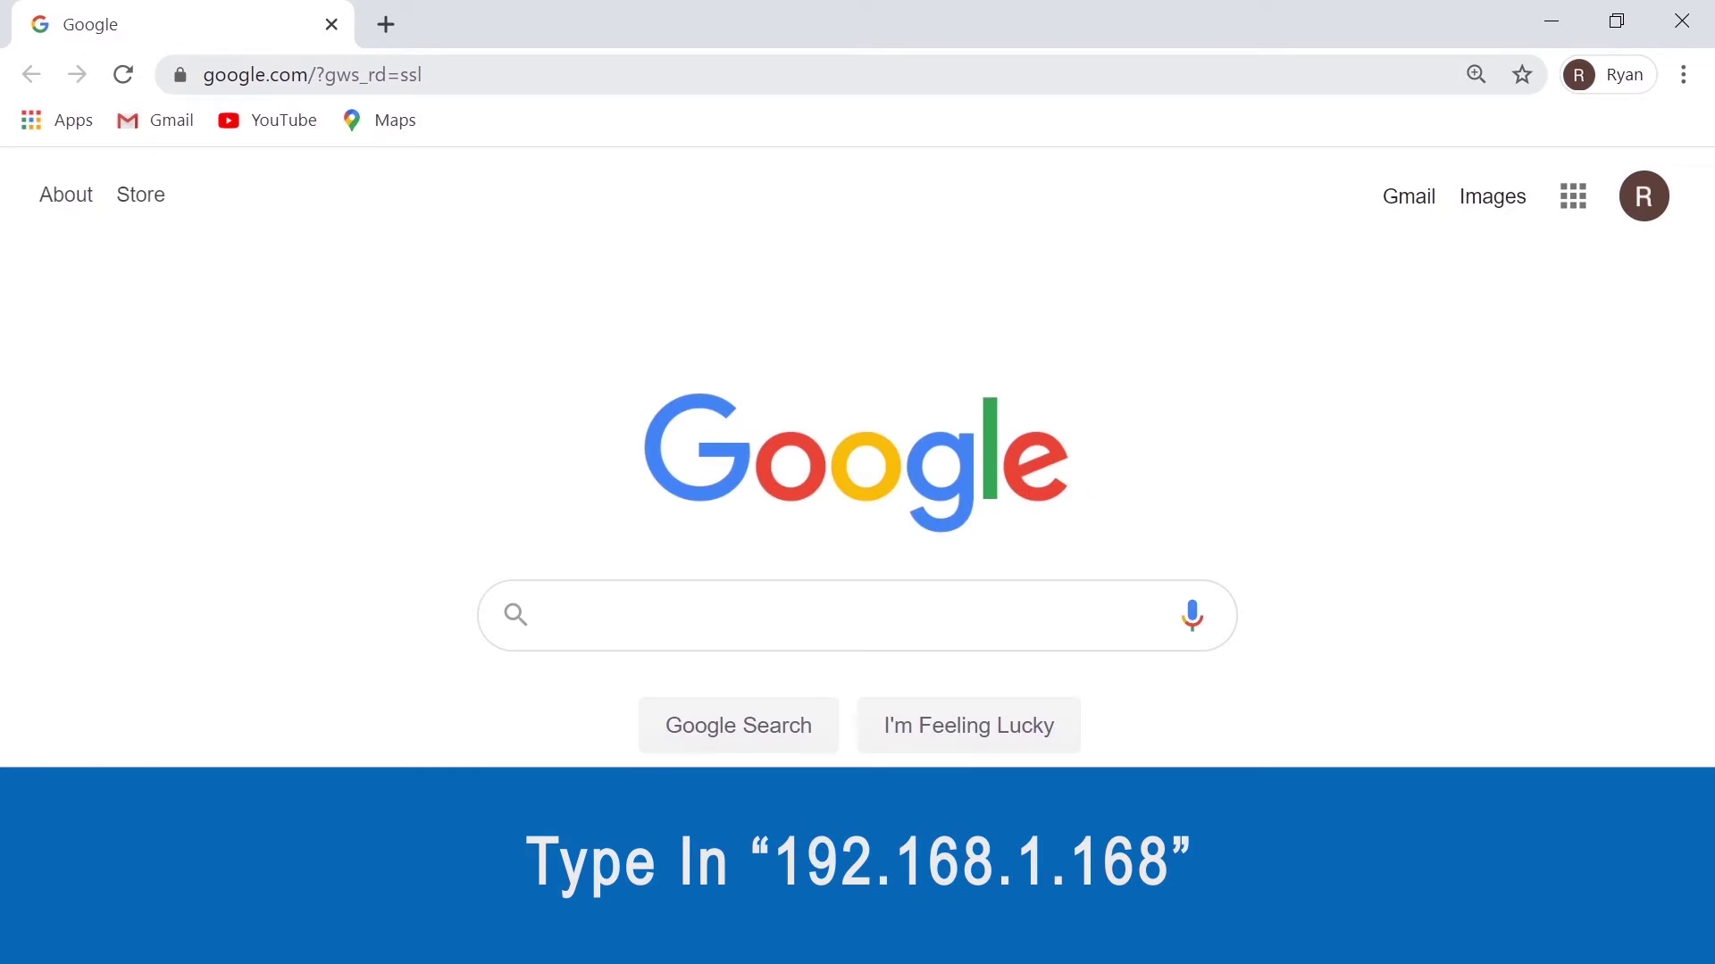
left_click(425, 74)
key("ctrl+a")
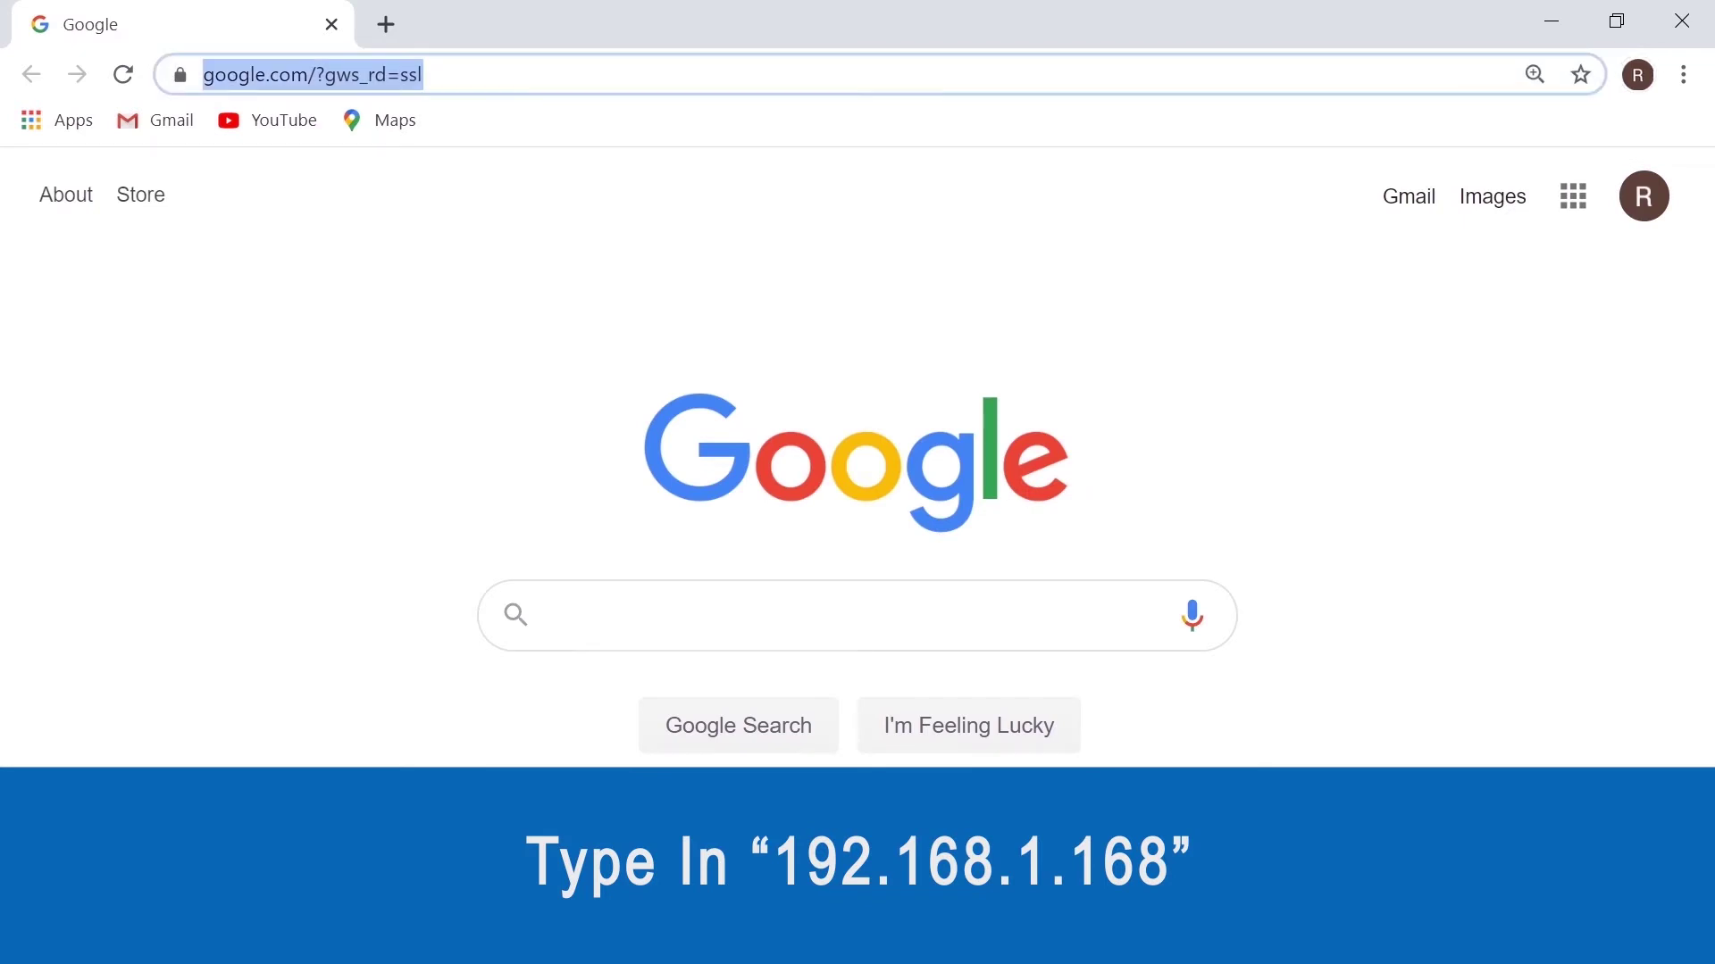
type("192.168")
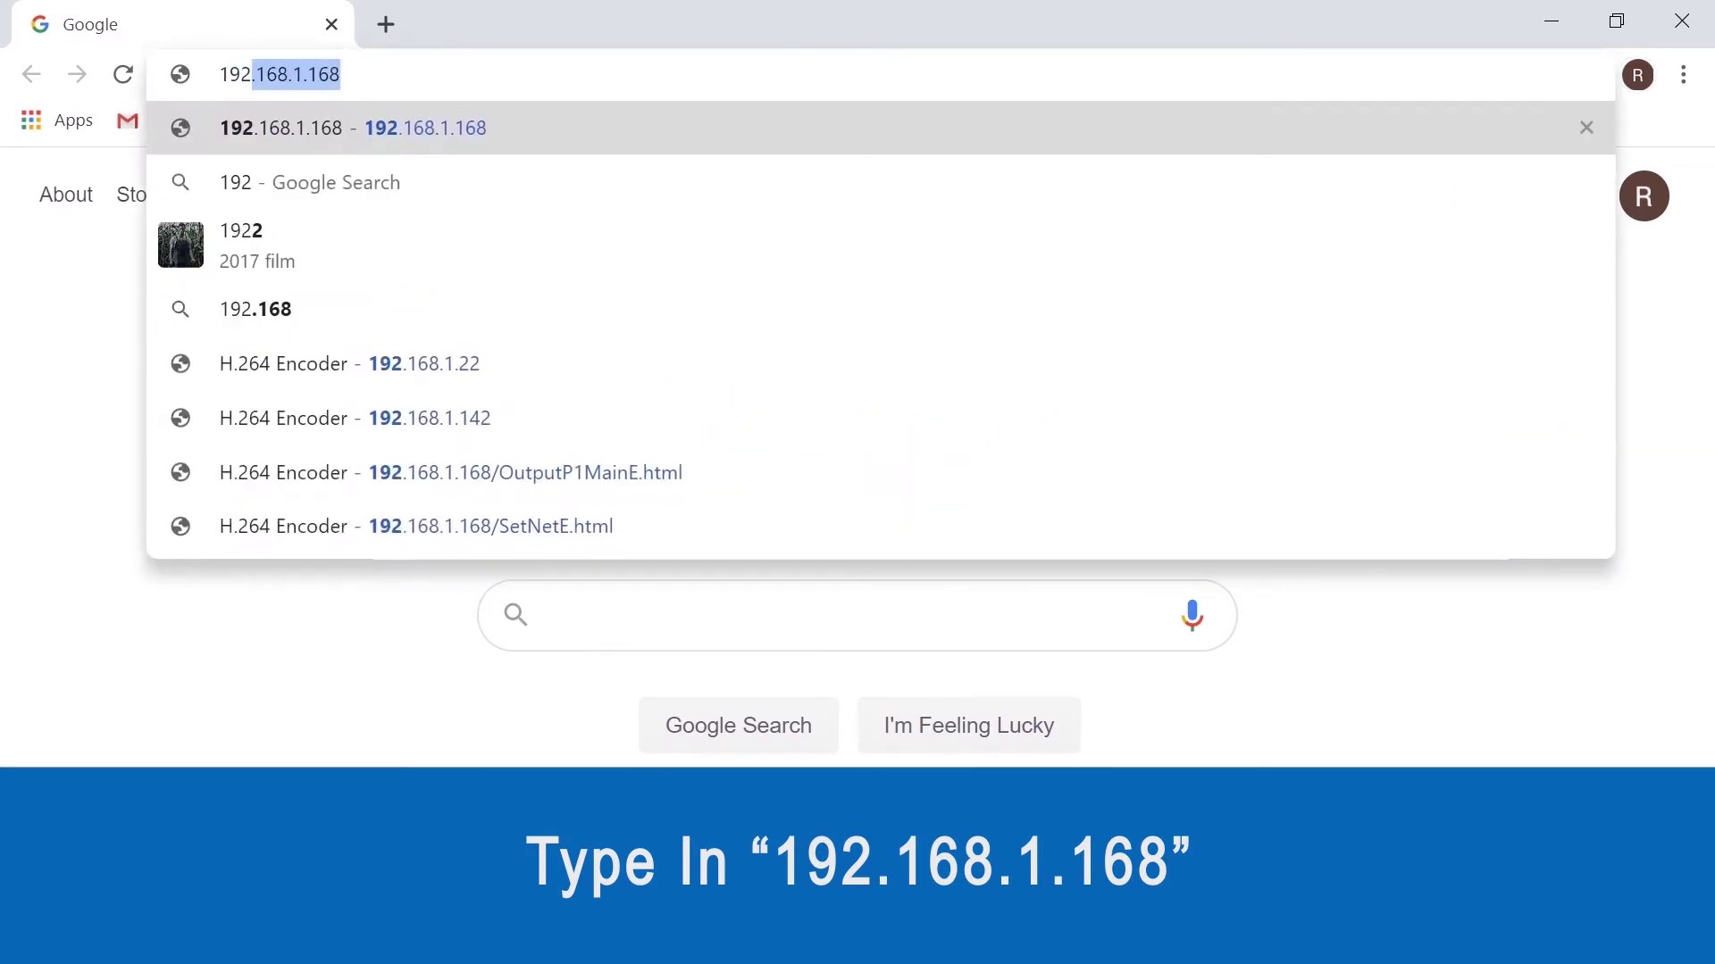
type(".1.168")
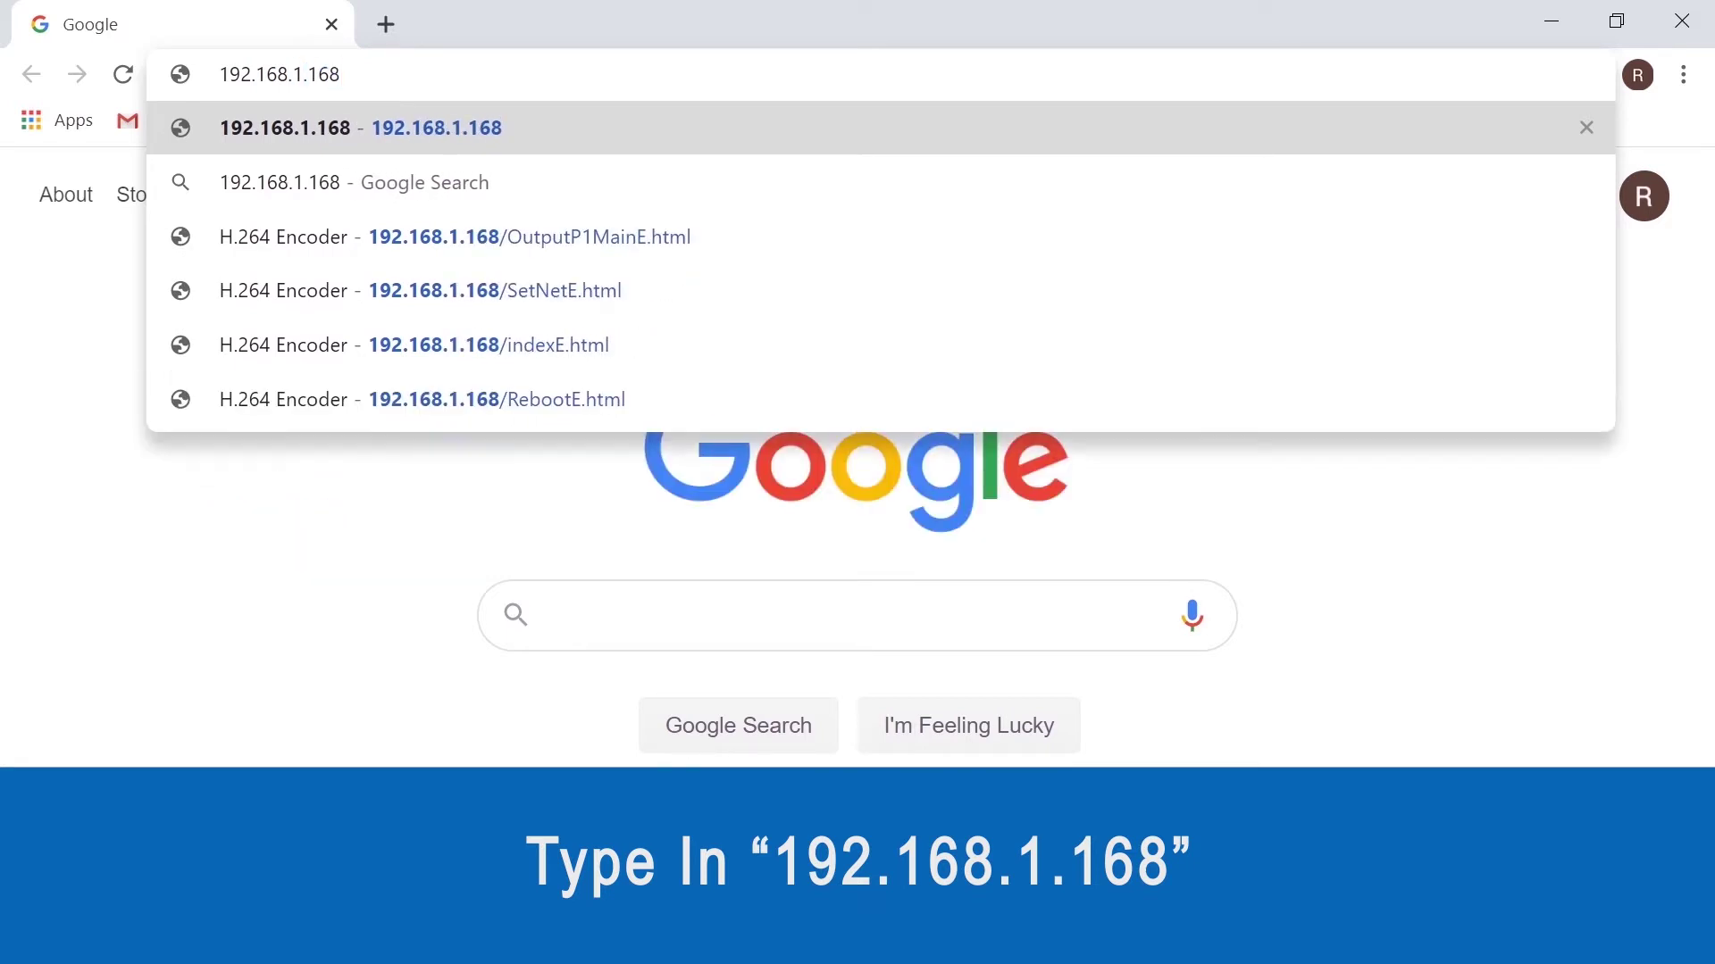
key("Return")
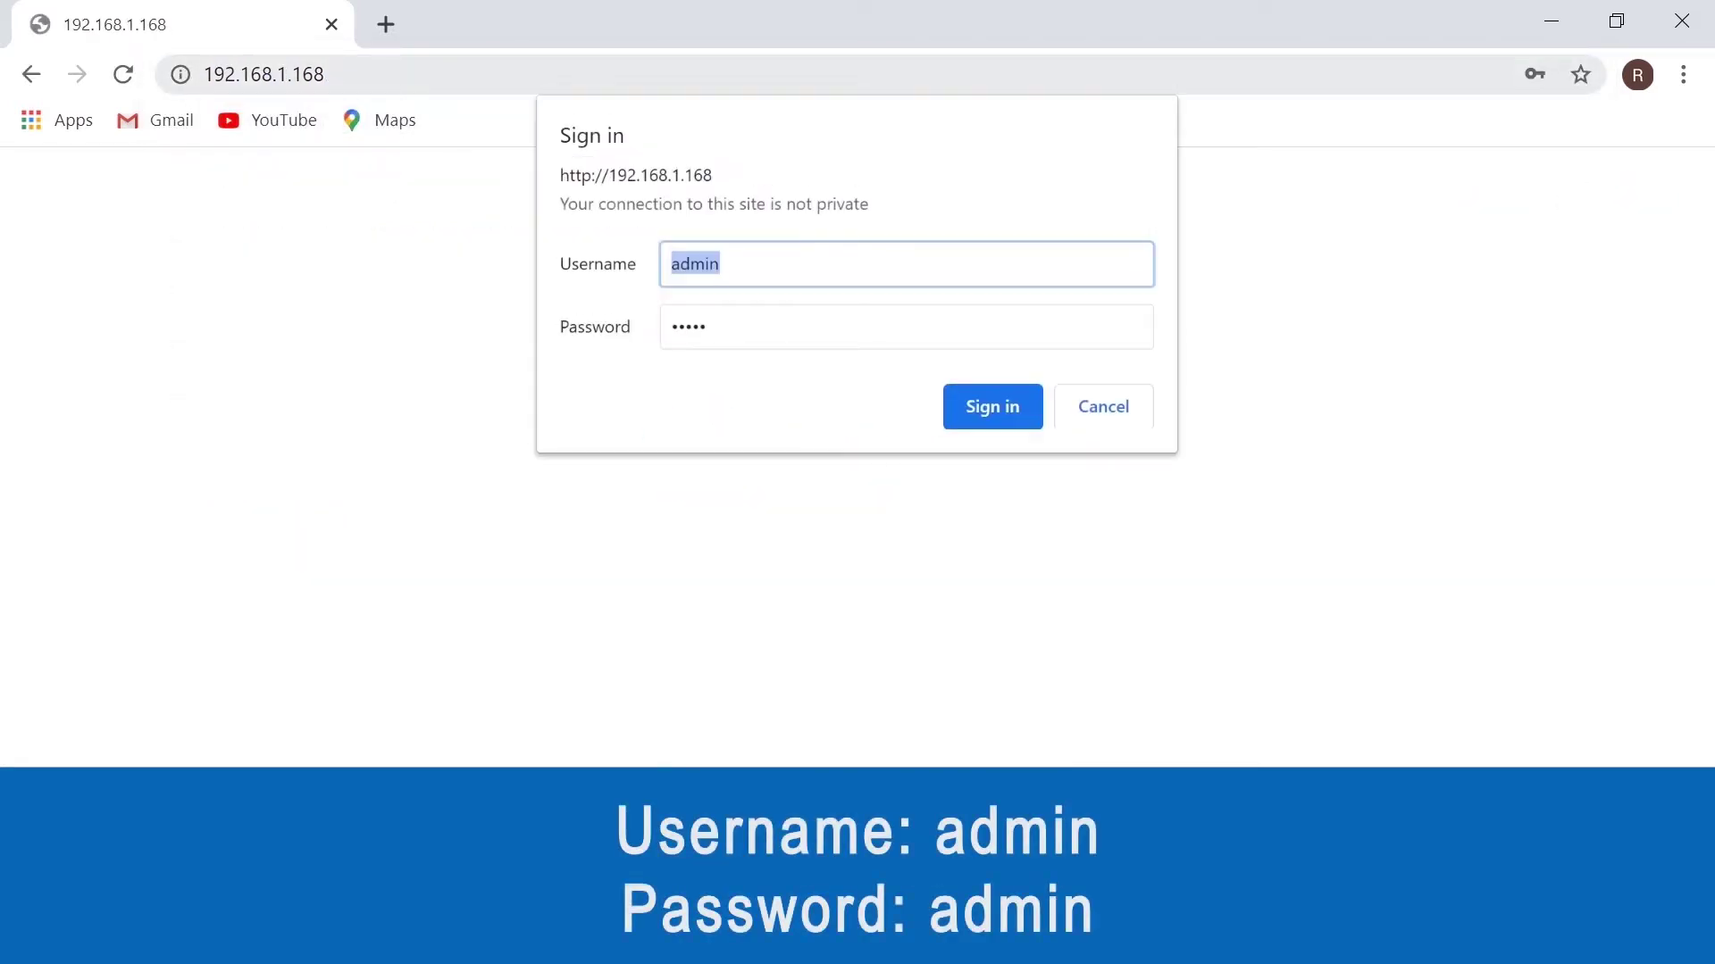
Sign in to the encoder with its default username and password.
type("admin")
key("Tab")
type("admin")
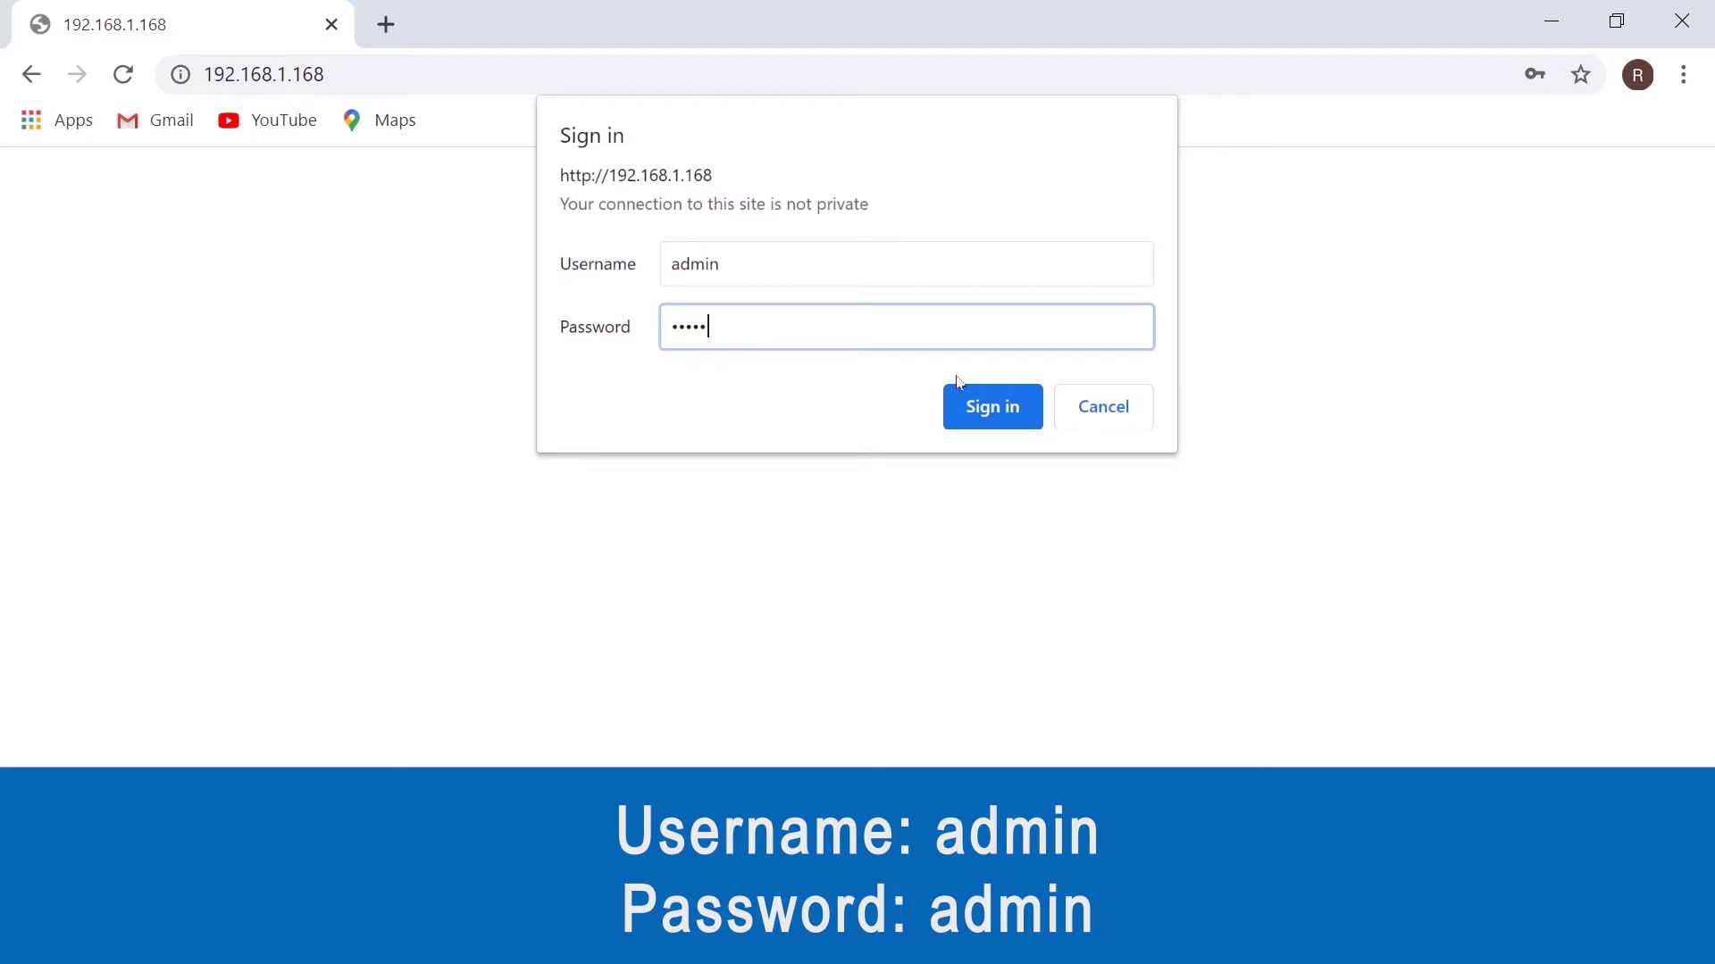
left_click(996, 402)
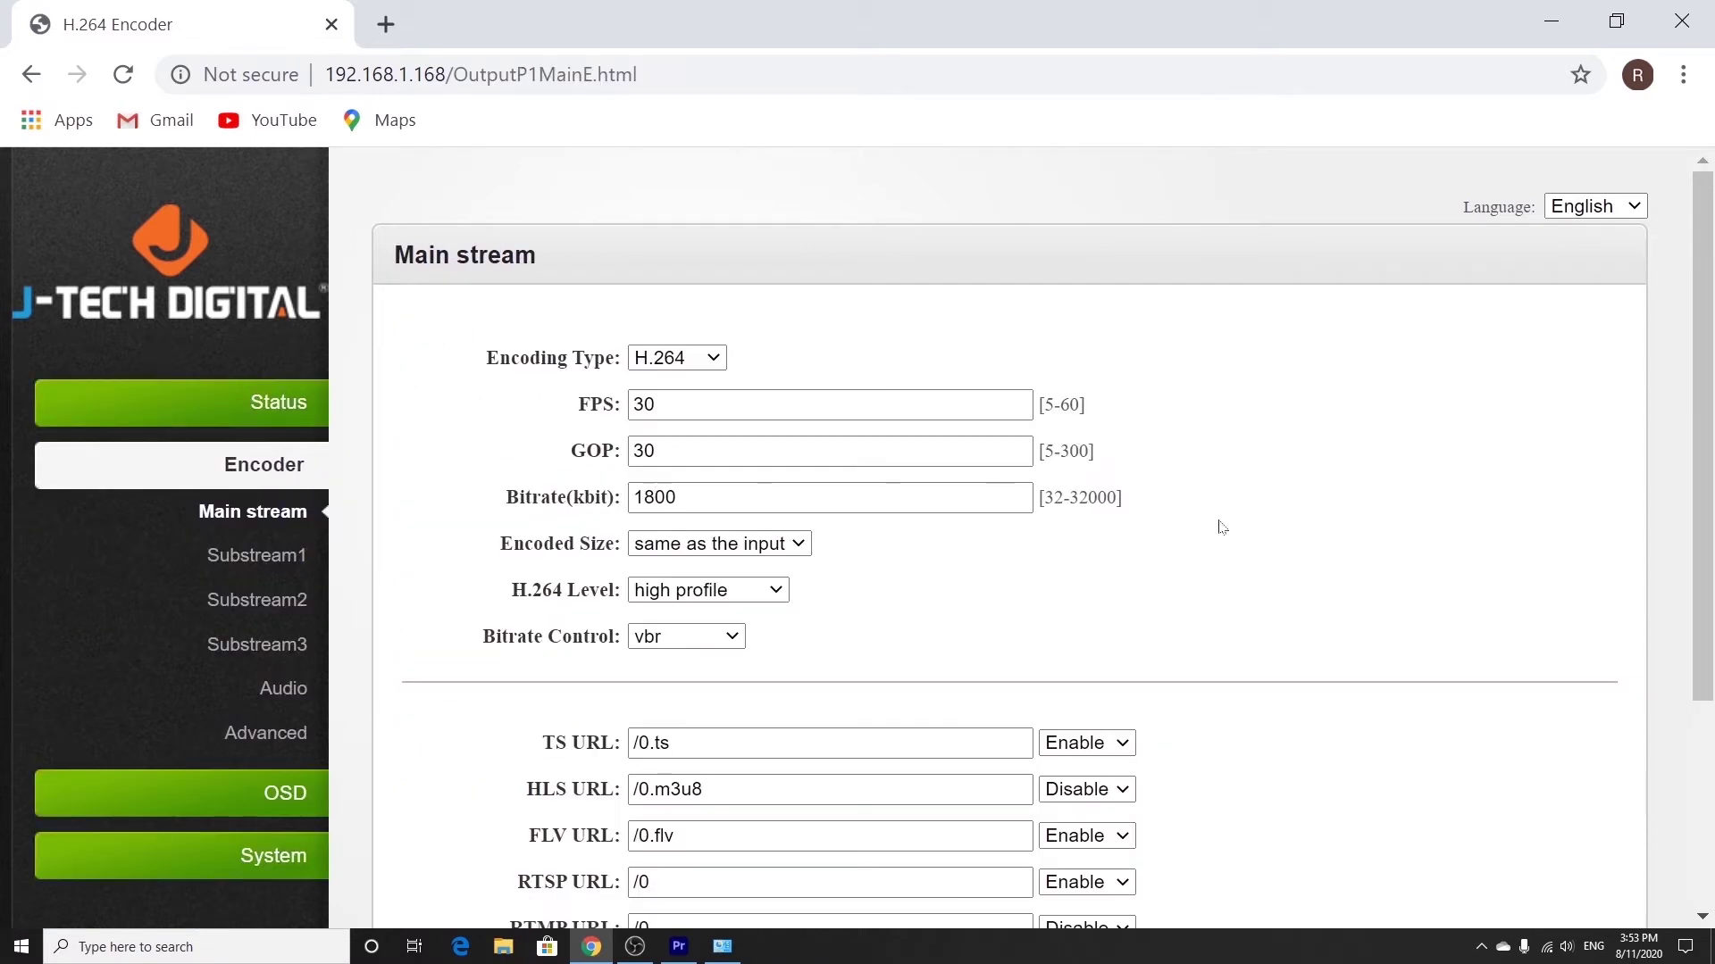
Leave the main stream FPS, GOP and bitrate unchanged and go to the System Network page.
left_click_drag(994, 406, 632, 405)
key("Tab")
key("Tab")
left_click(1231, 631)
left_click(220, 866)
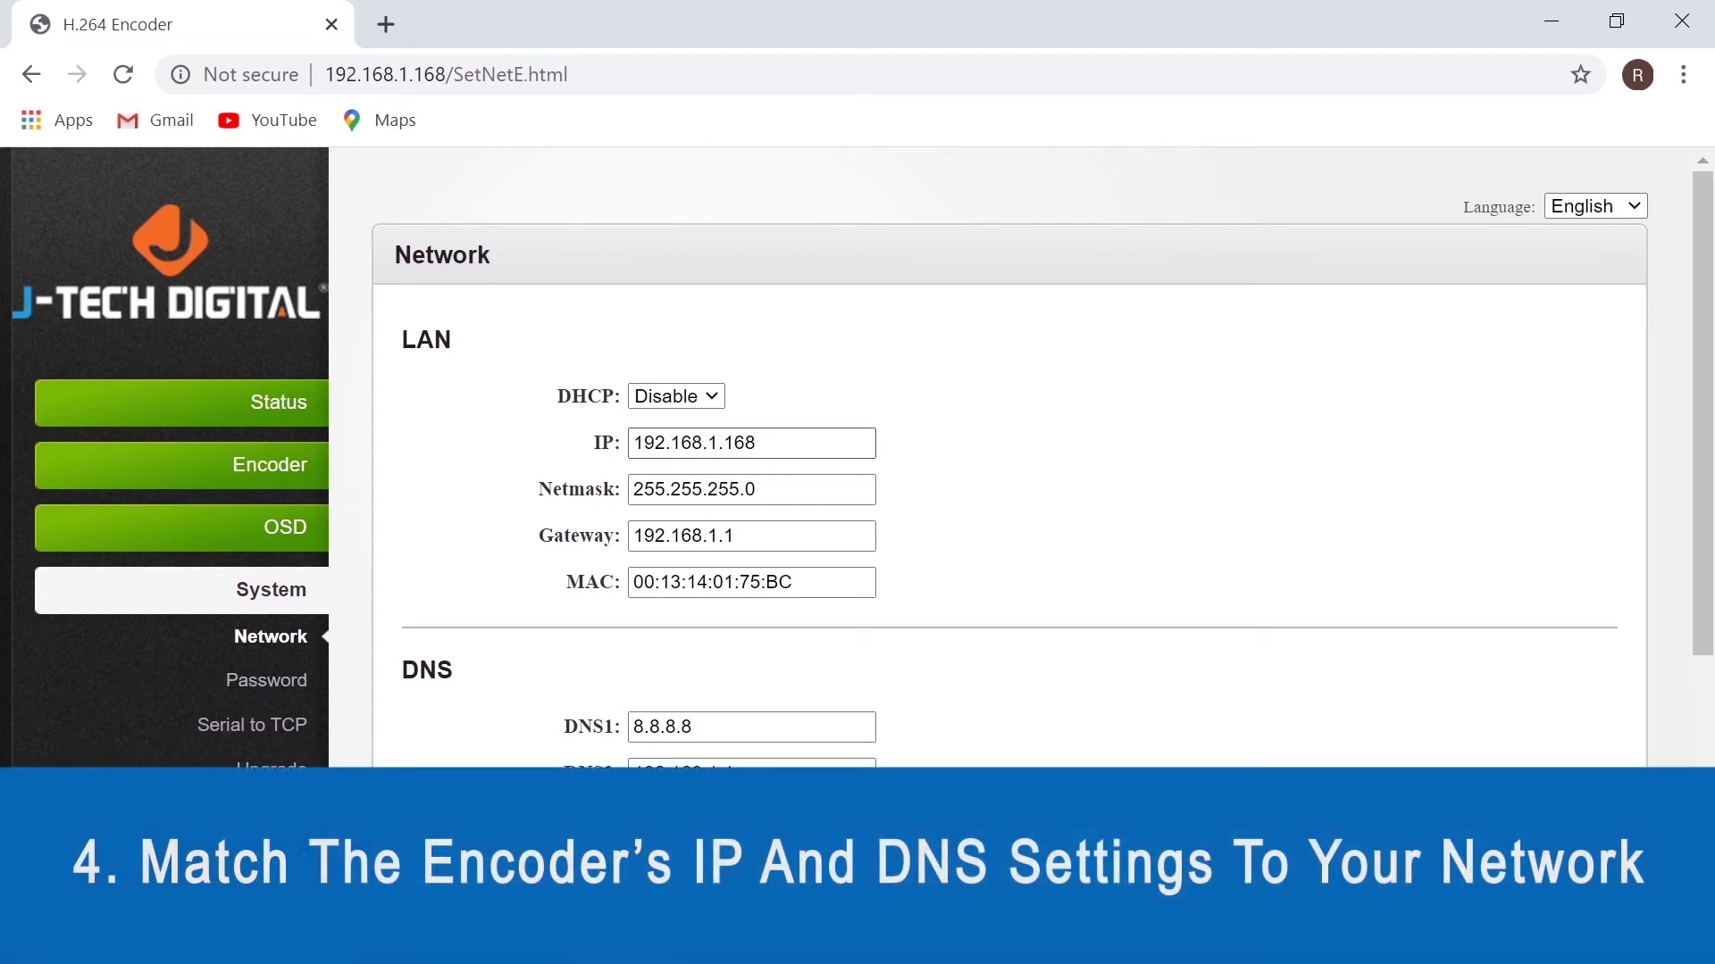
Check LAN IP 192.168.1.168, apply the network settings and dismiss the success alert.
mouse_move(633, 443)
left_mouse_down()
mouse_move(756, 443)
mouse_move(629, 445)
left_mouse_up()
left_click(718, 443)
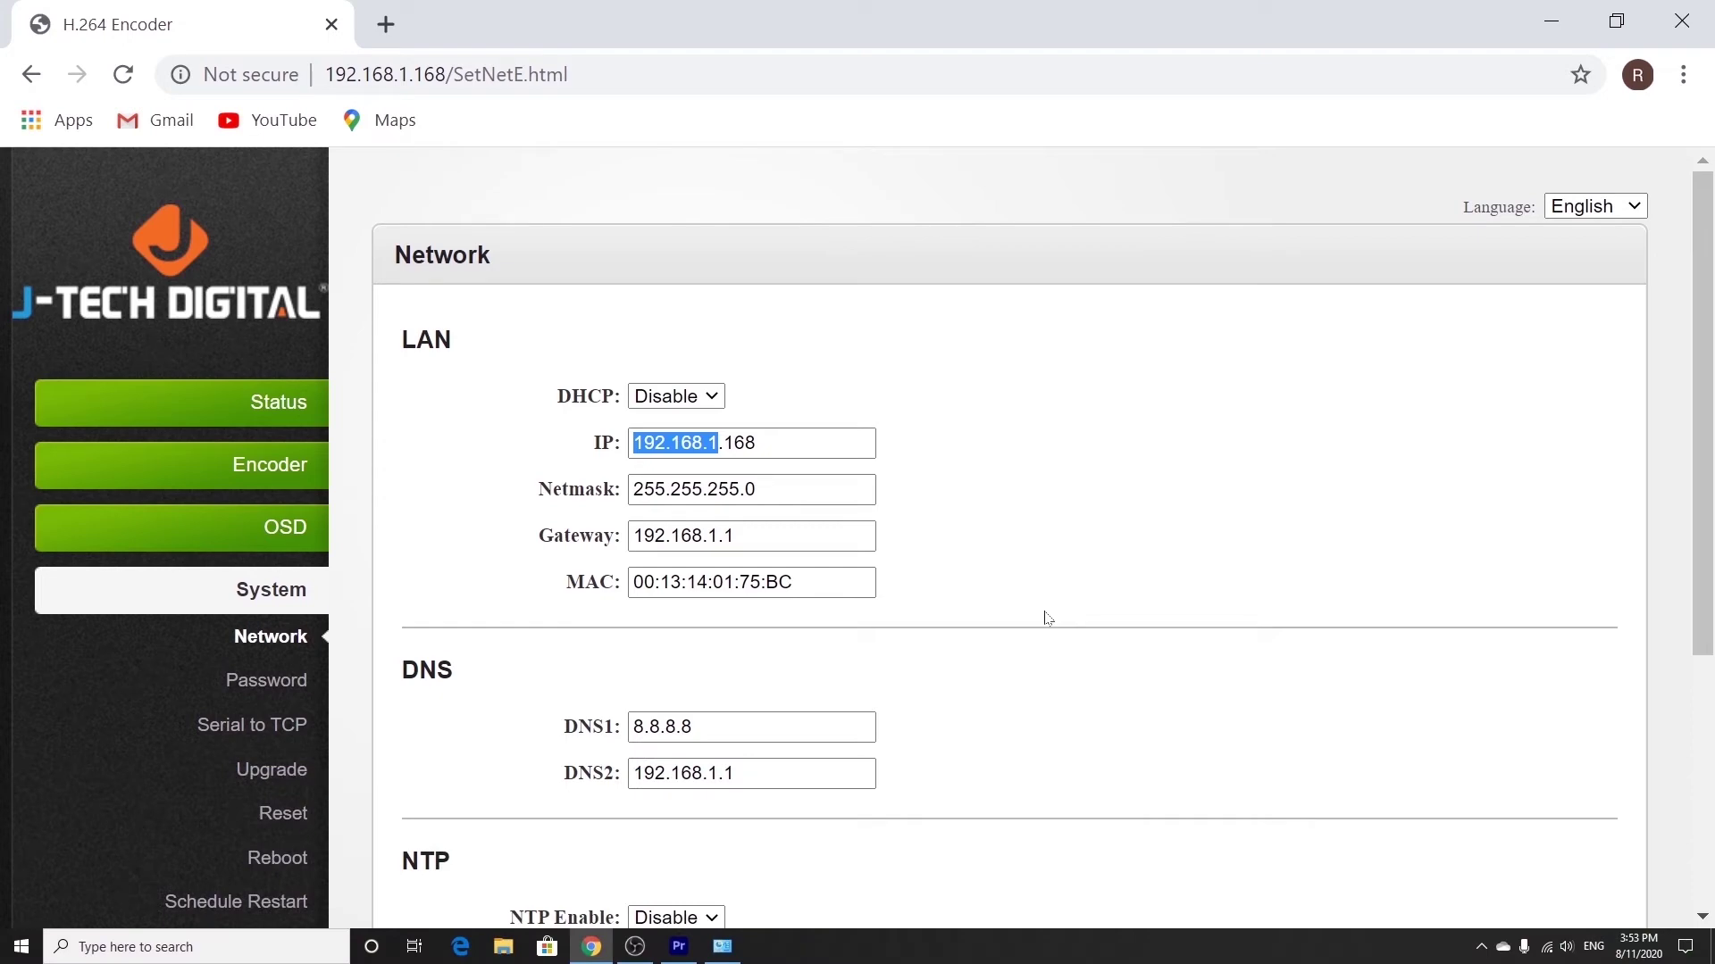
left_click(1048, 618)
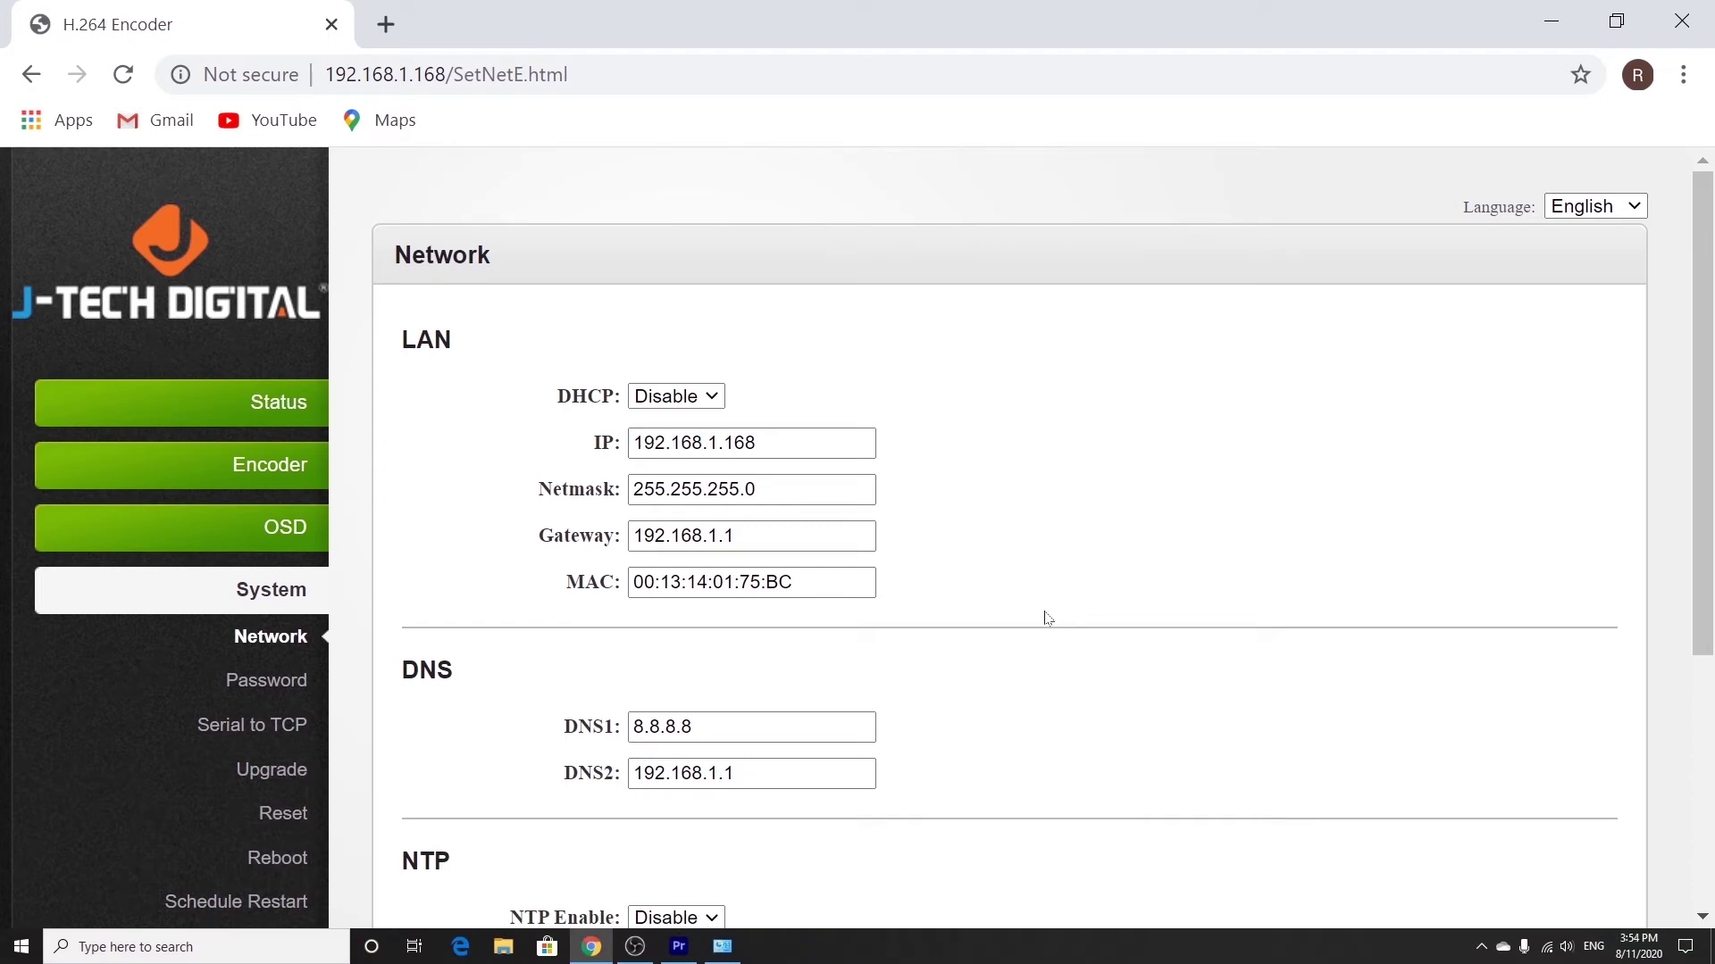
scroll(1047, 618, "down", 5)
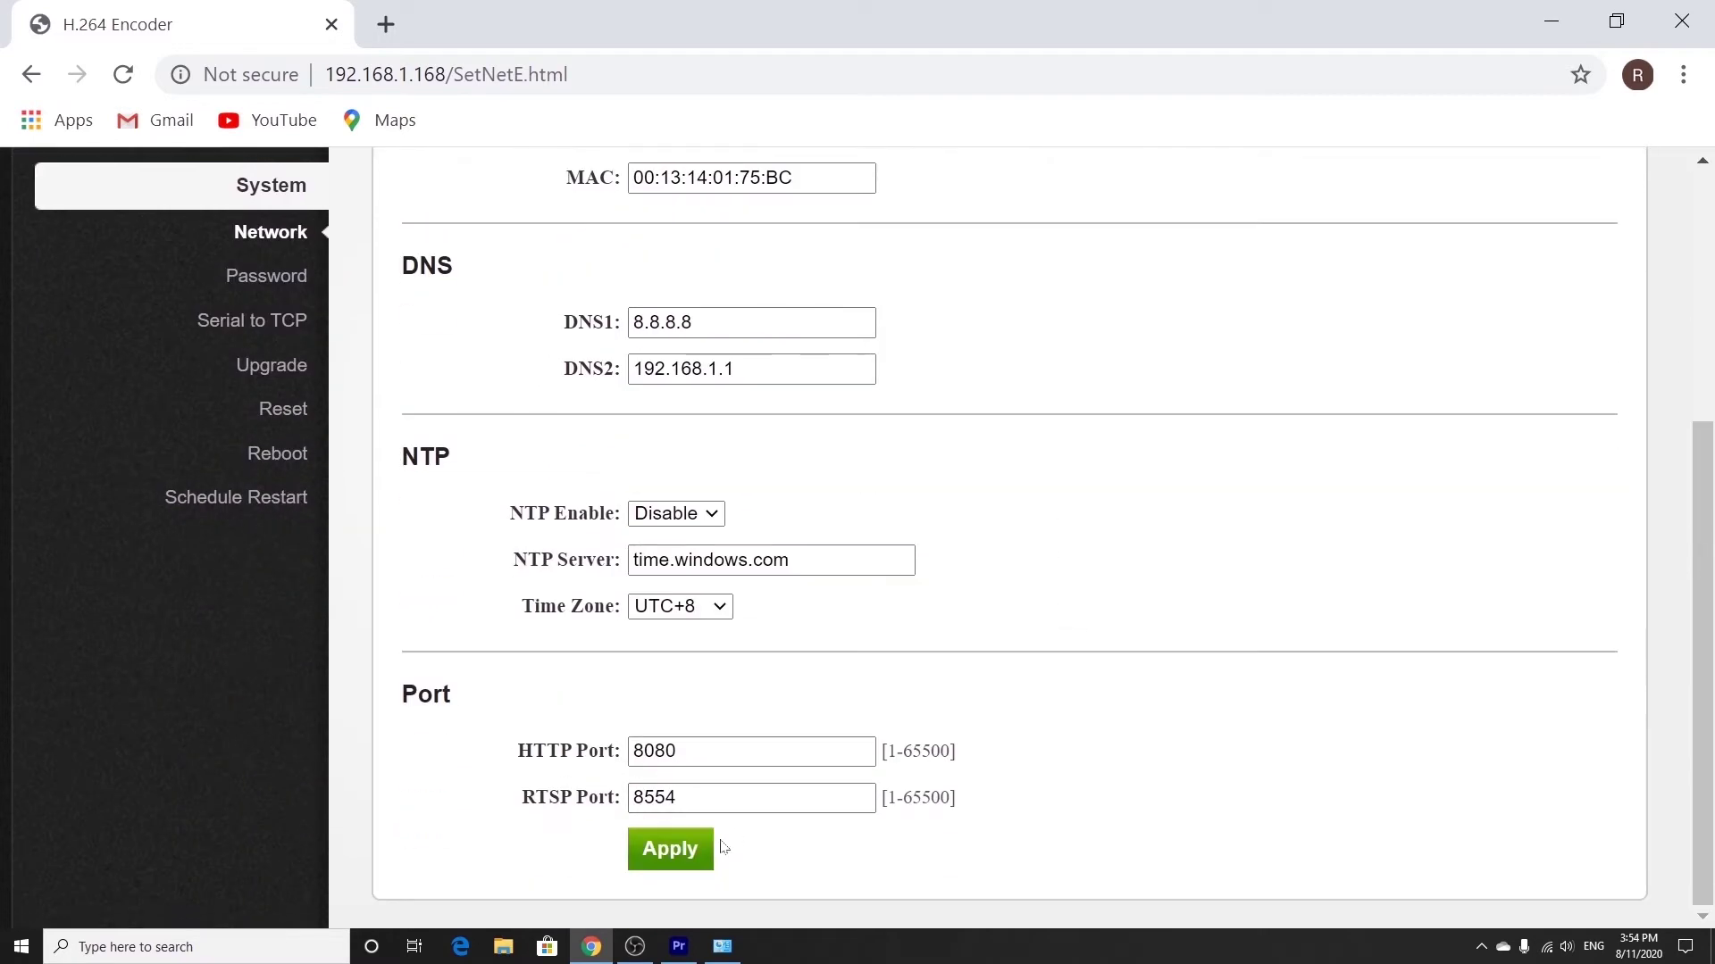
left_click(692, 868)
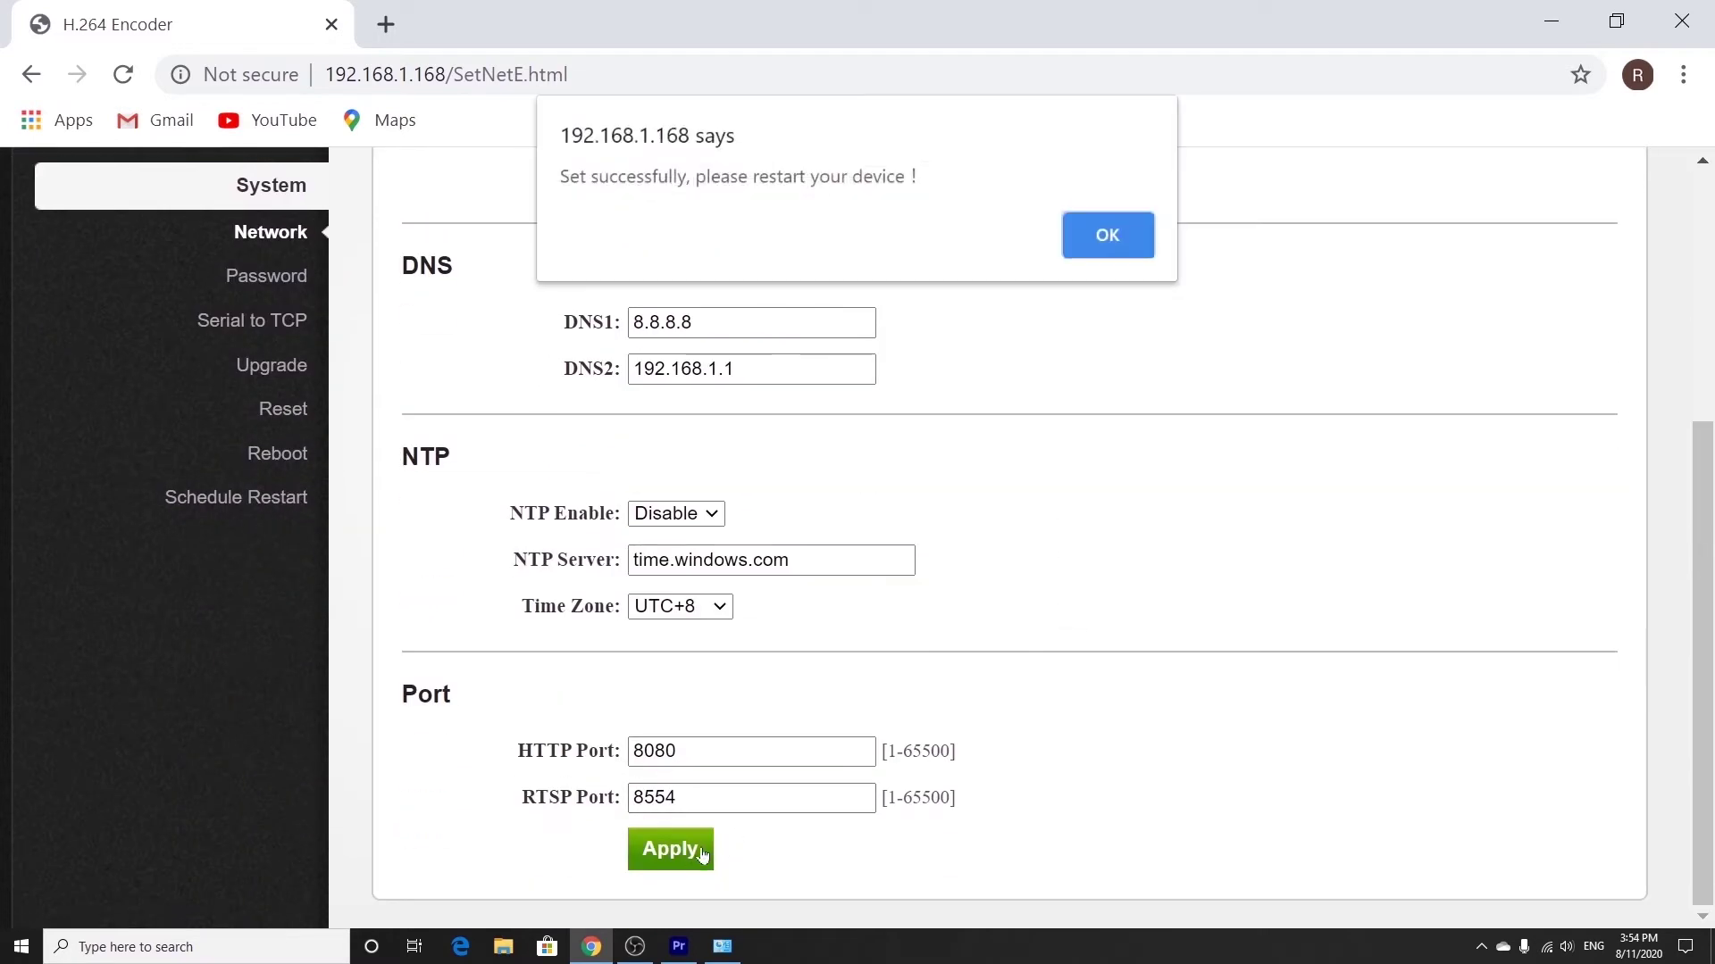
left_click(1104, 235)
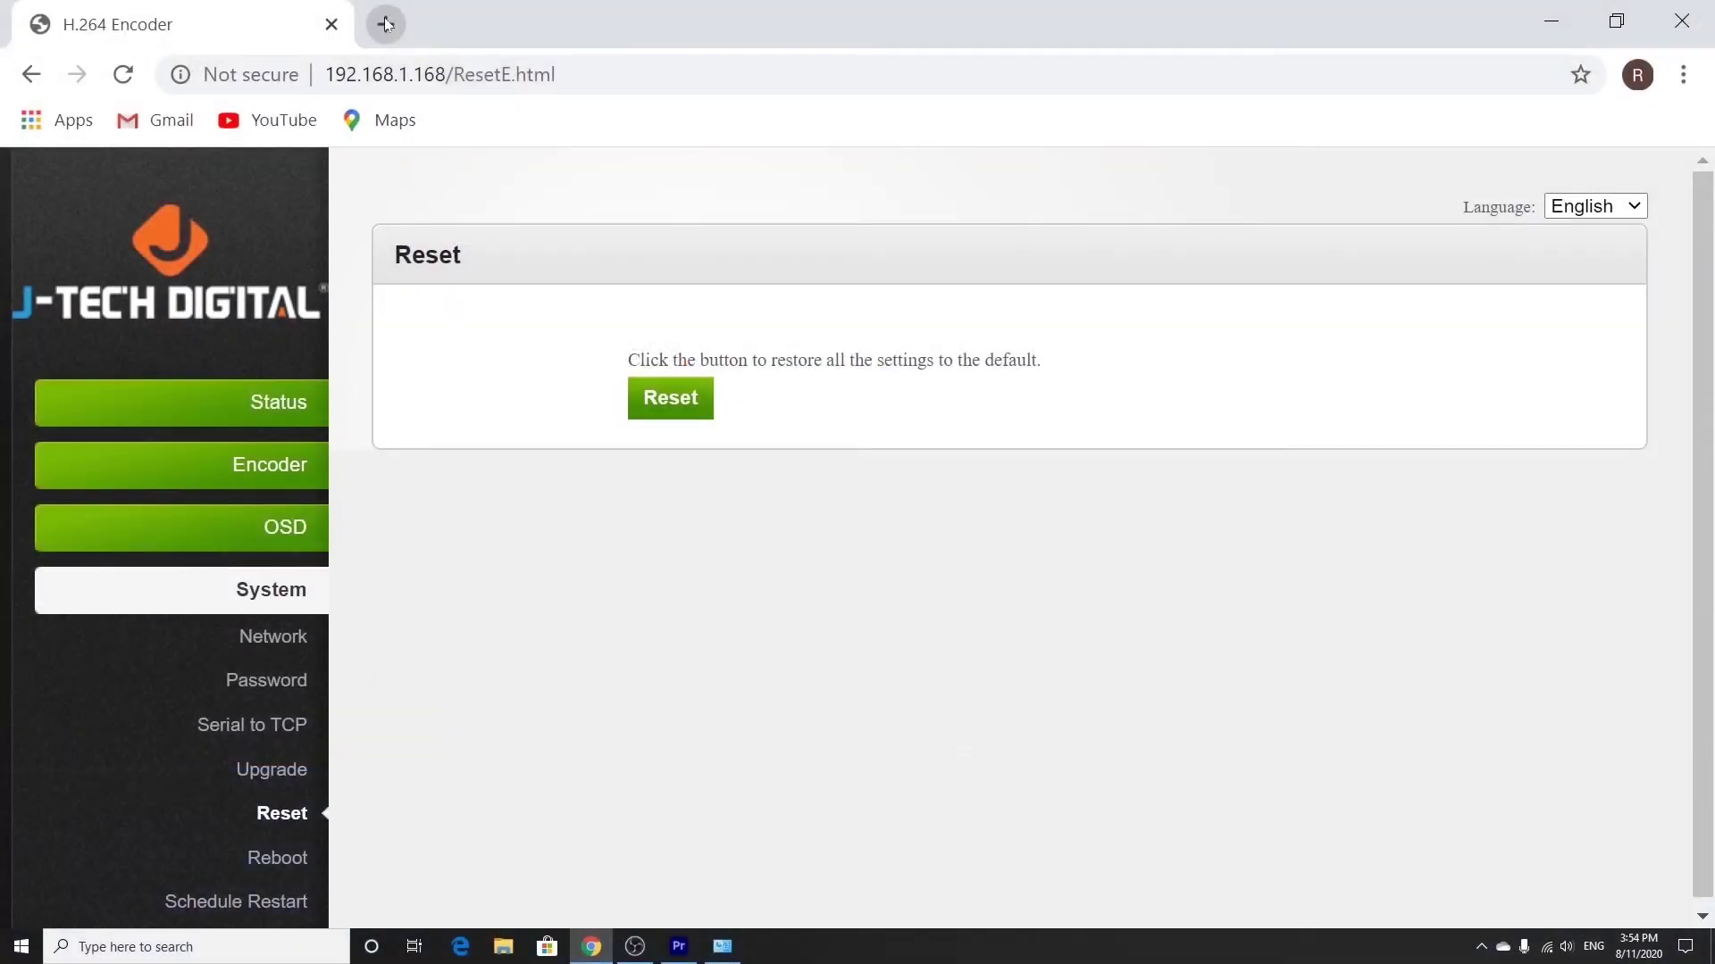
Type 'new ip address' into the address bar of a new Chrome tab.
left_click(386, 24)
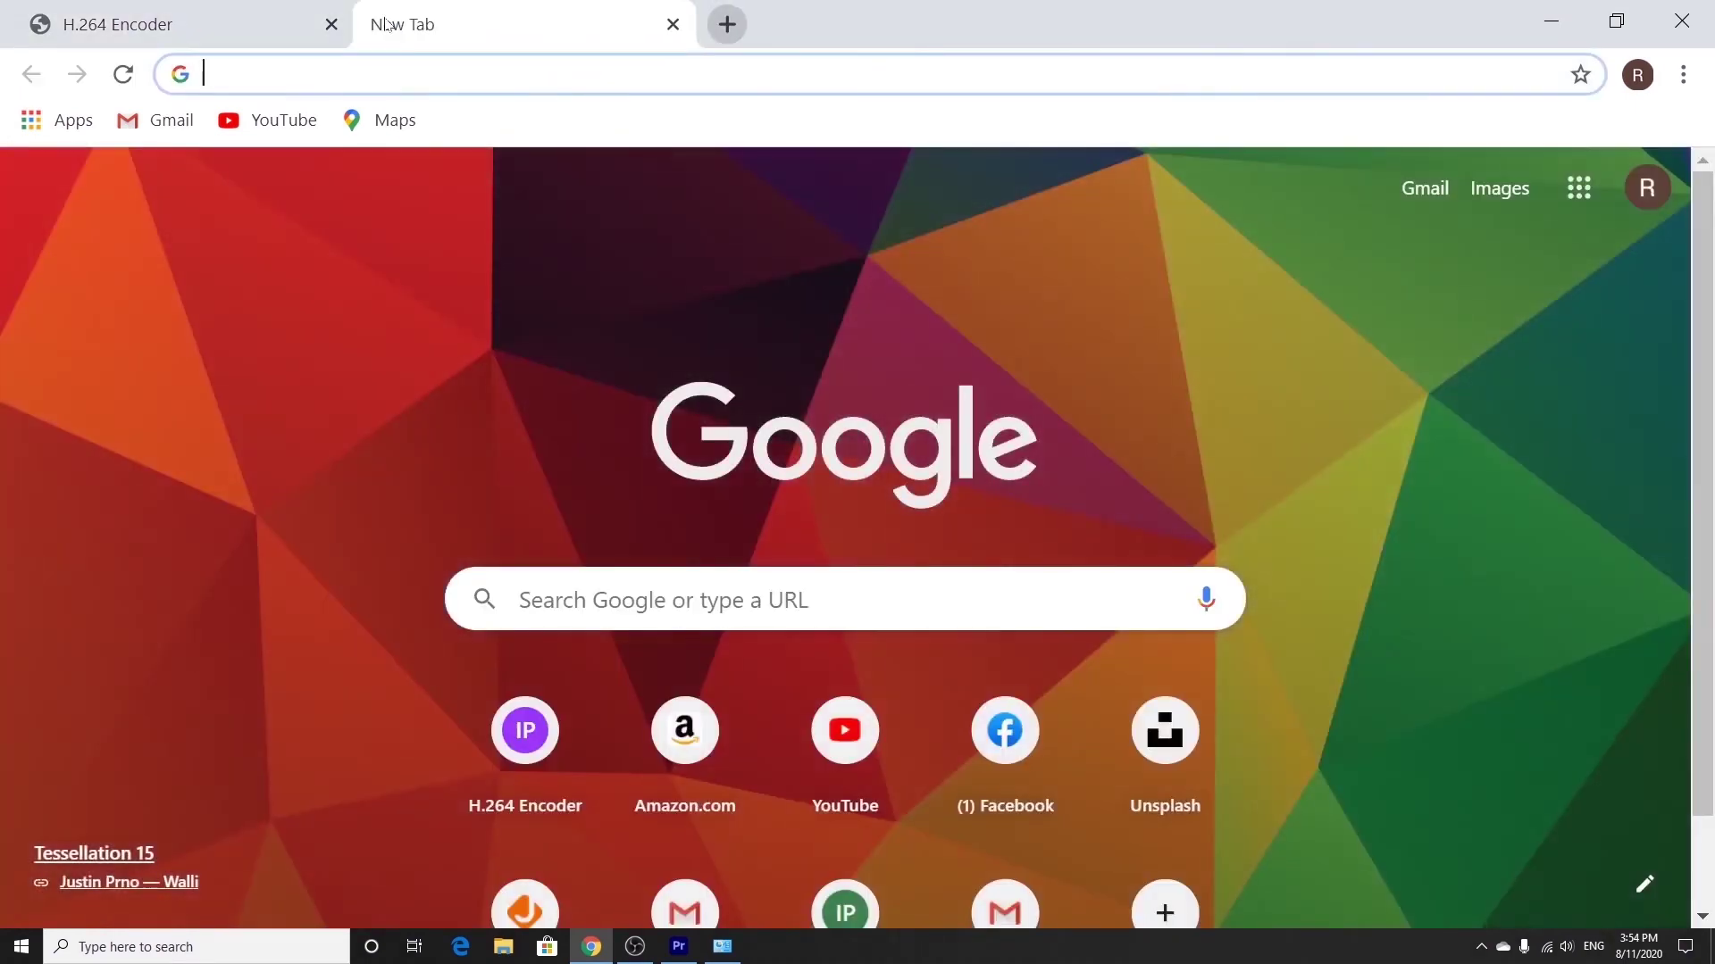
type("new ip addre")
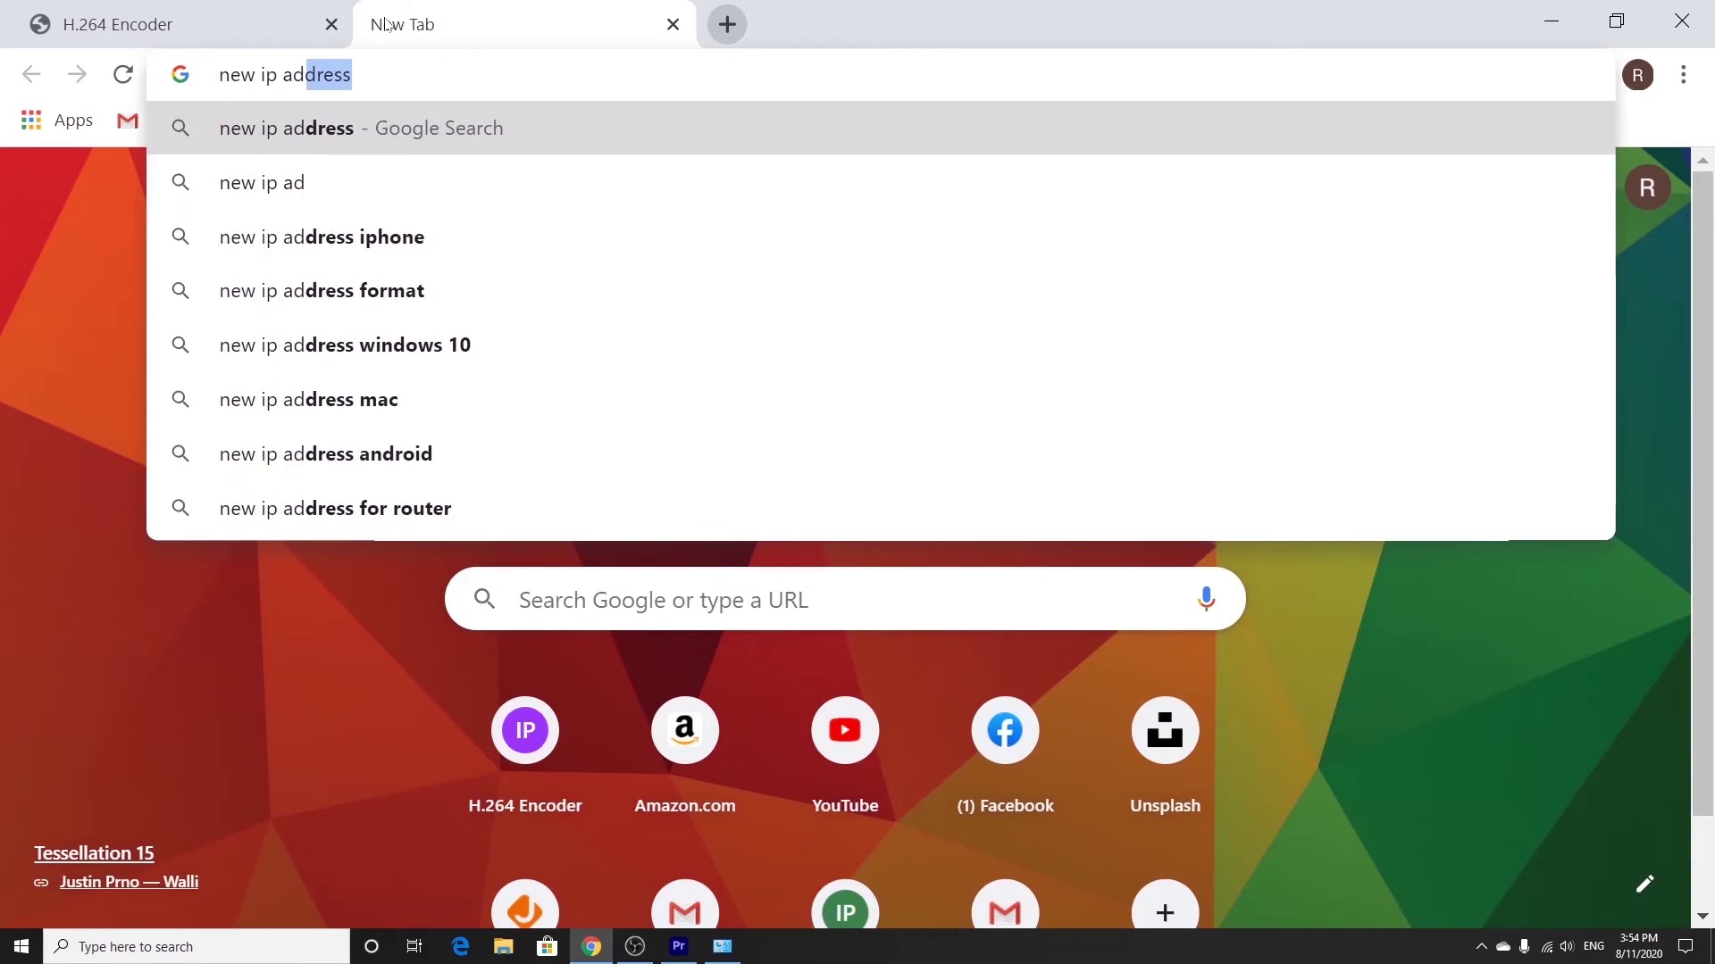
type("ss")
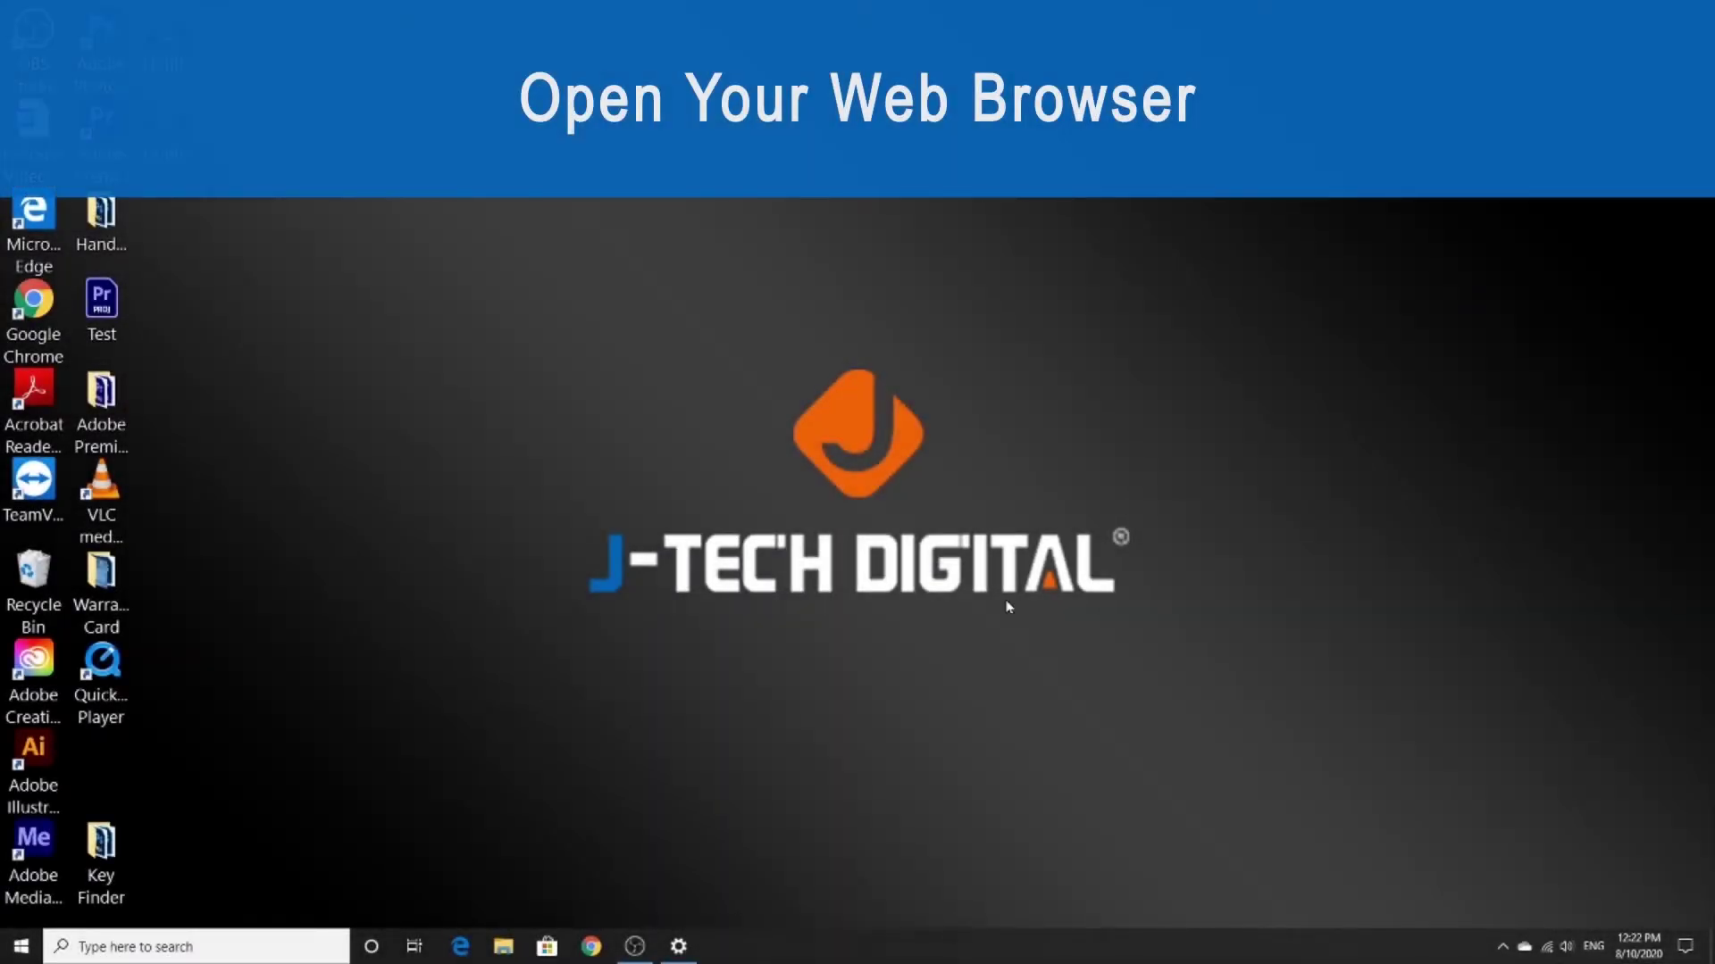
Reload the encoder's web page at 192.168.1.168 in Chrome.
left_click(591, 946)
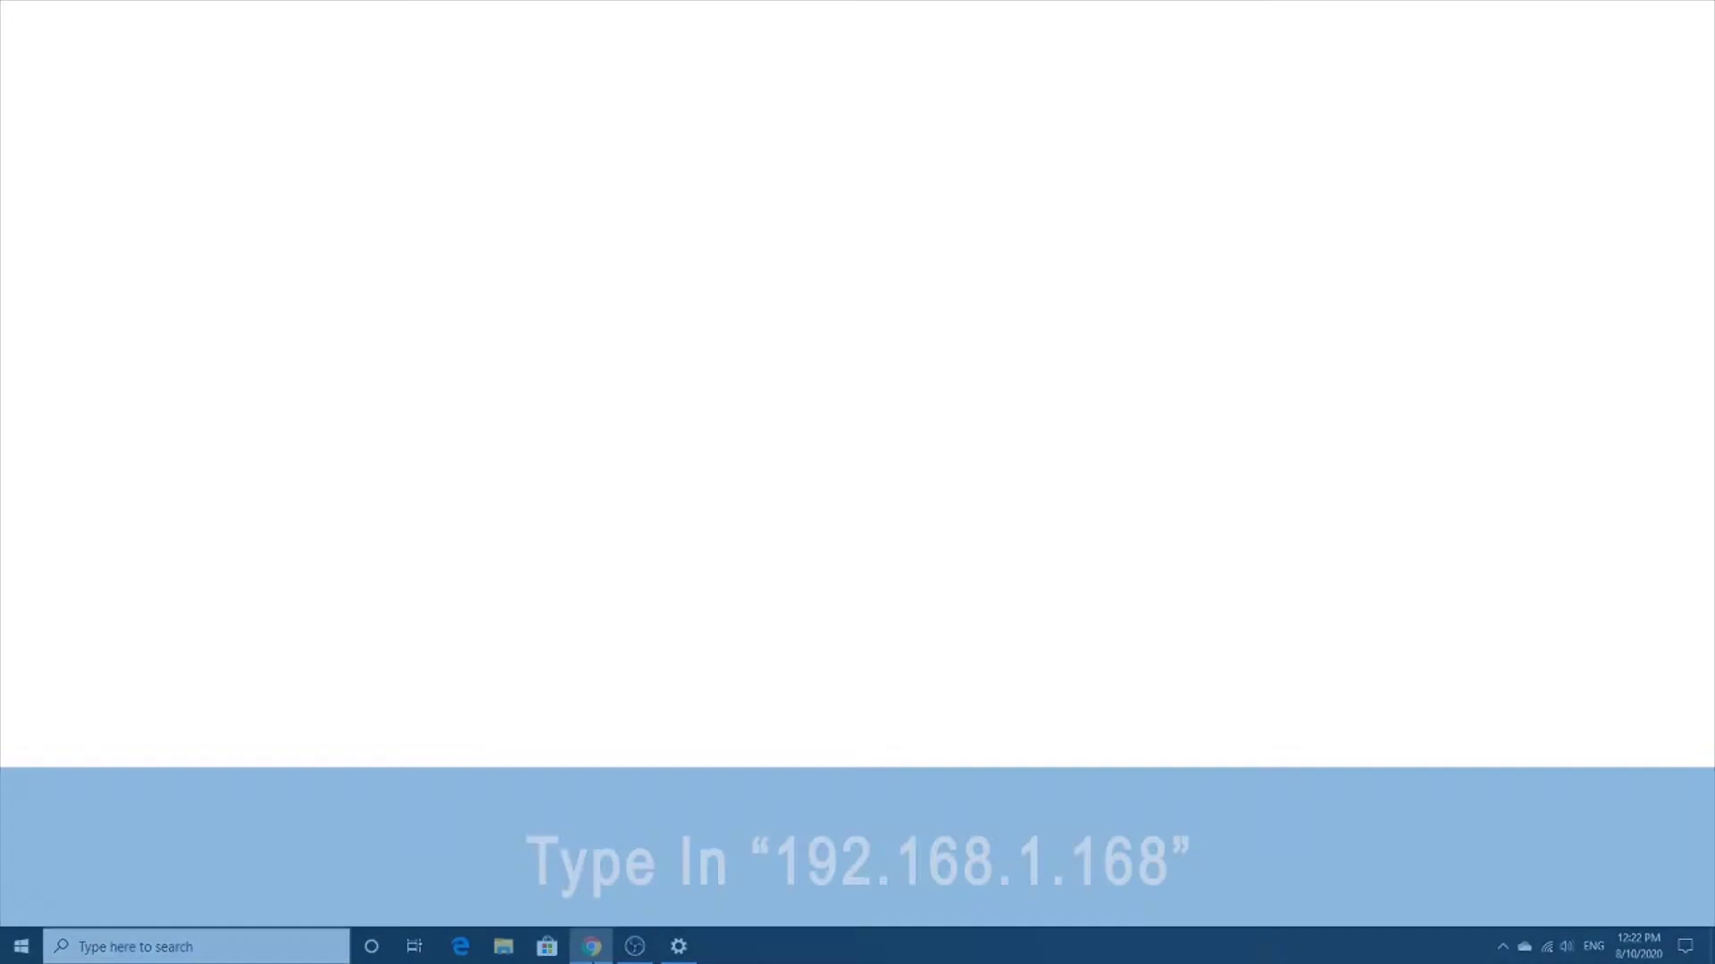
left_click(660, 76)
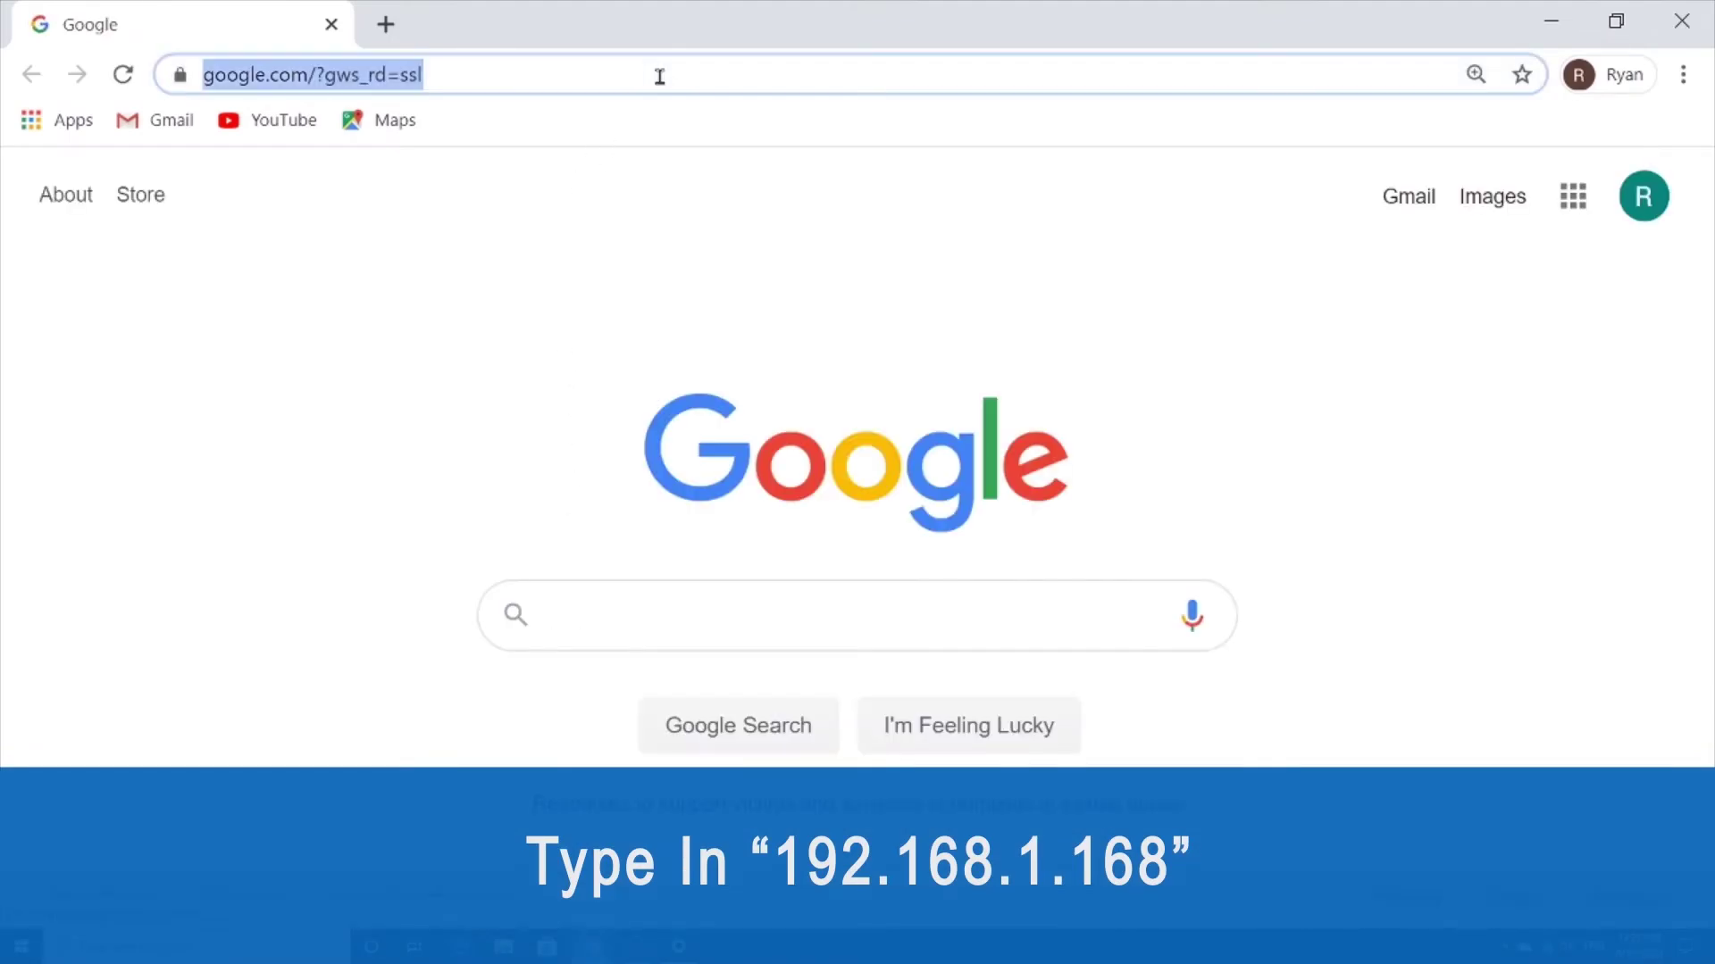
type("192.")
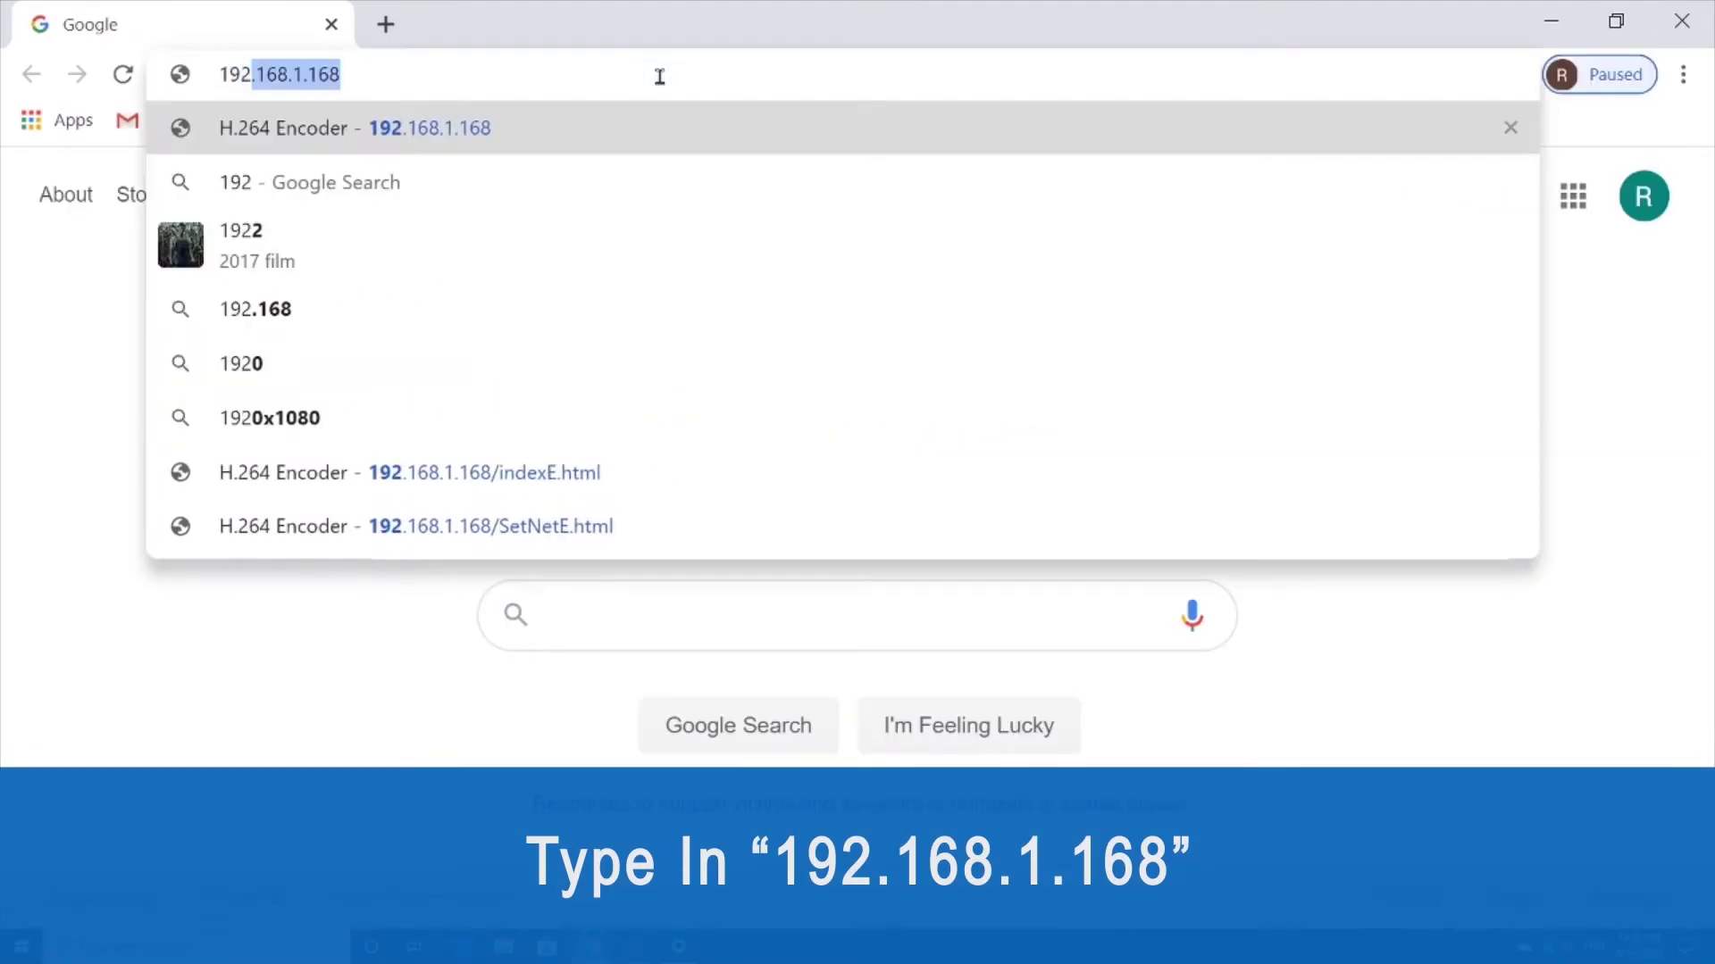
type("168.")
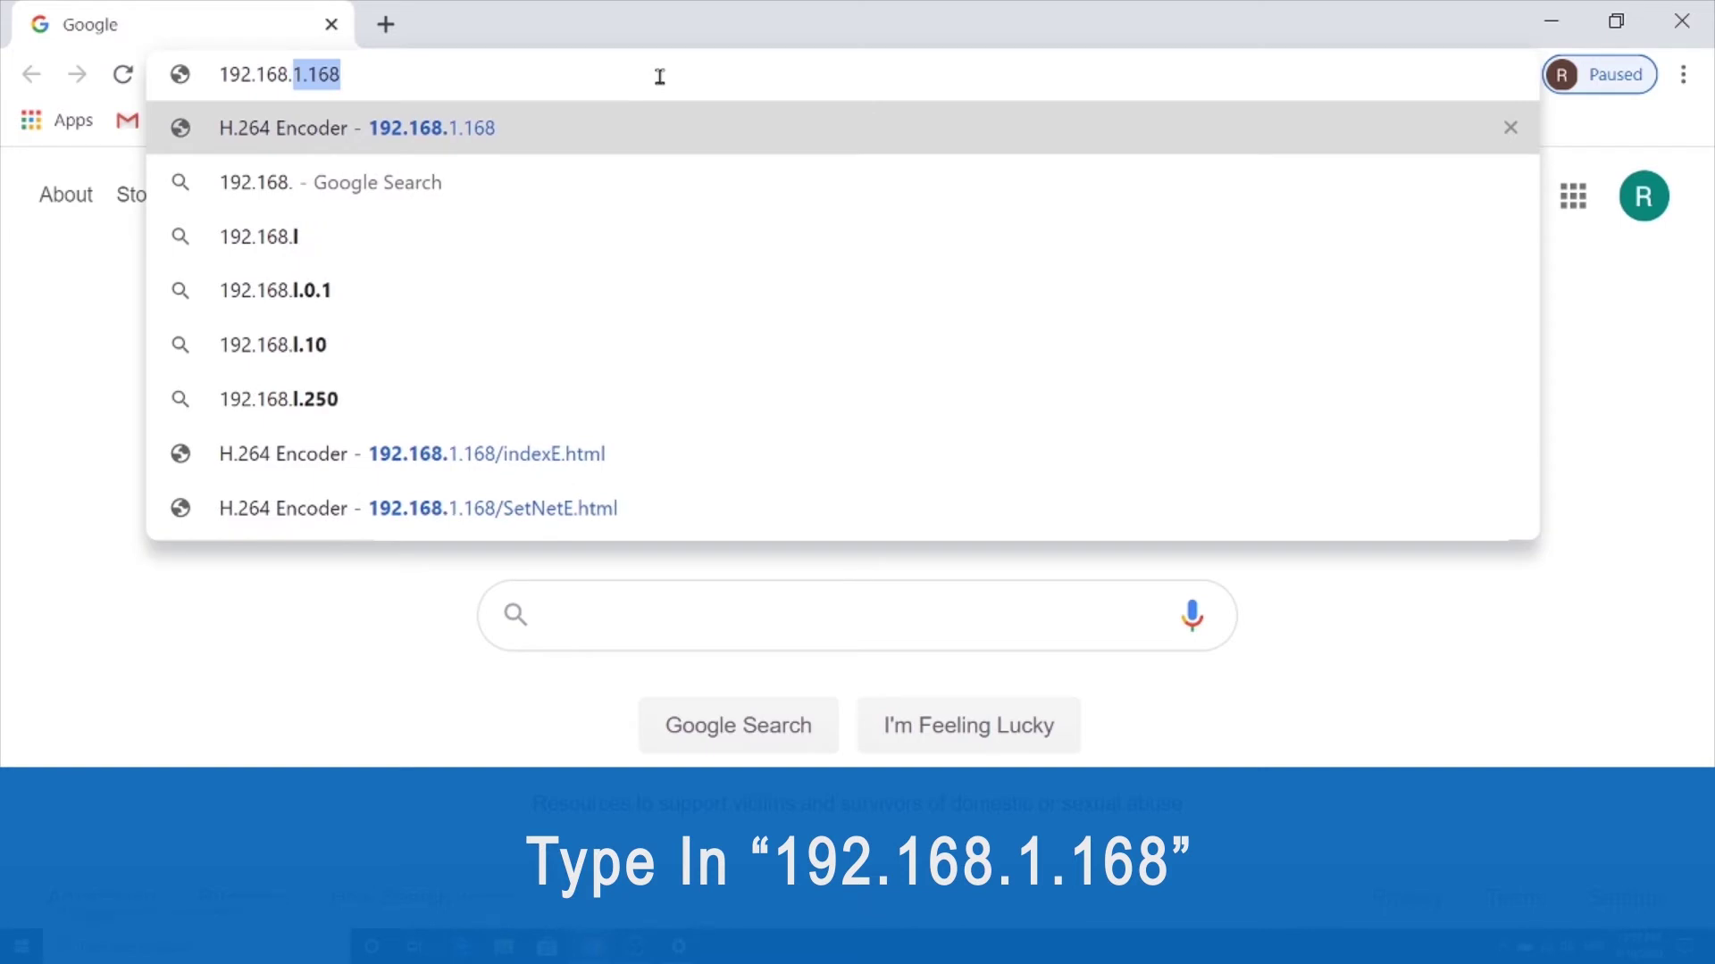
type("1.168")
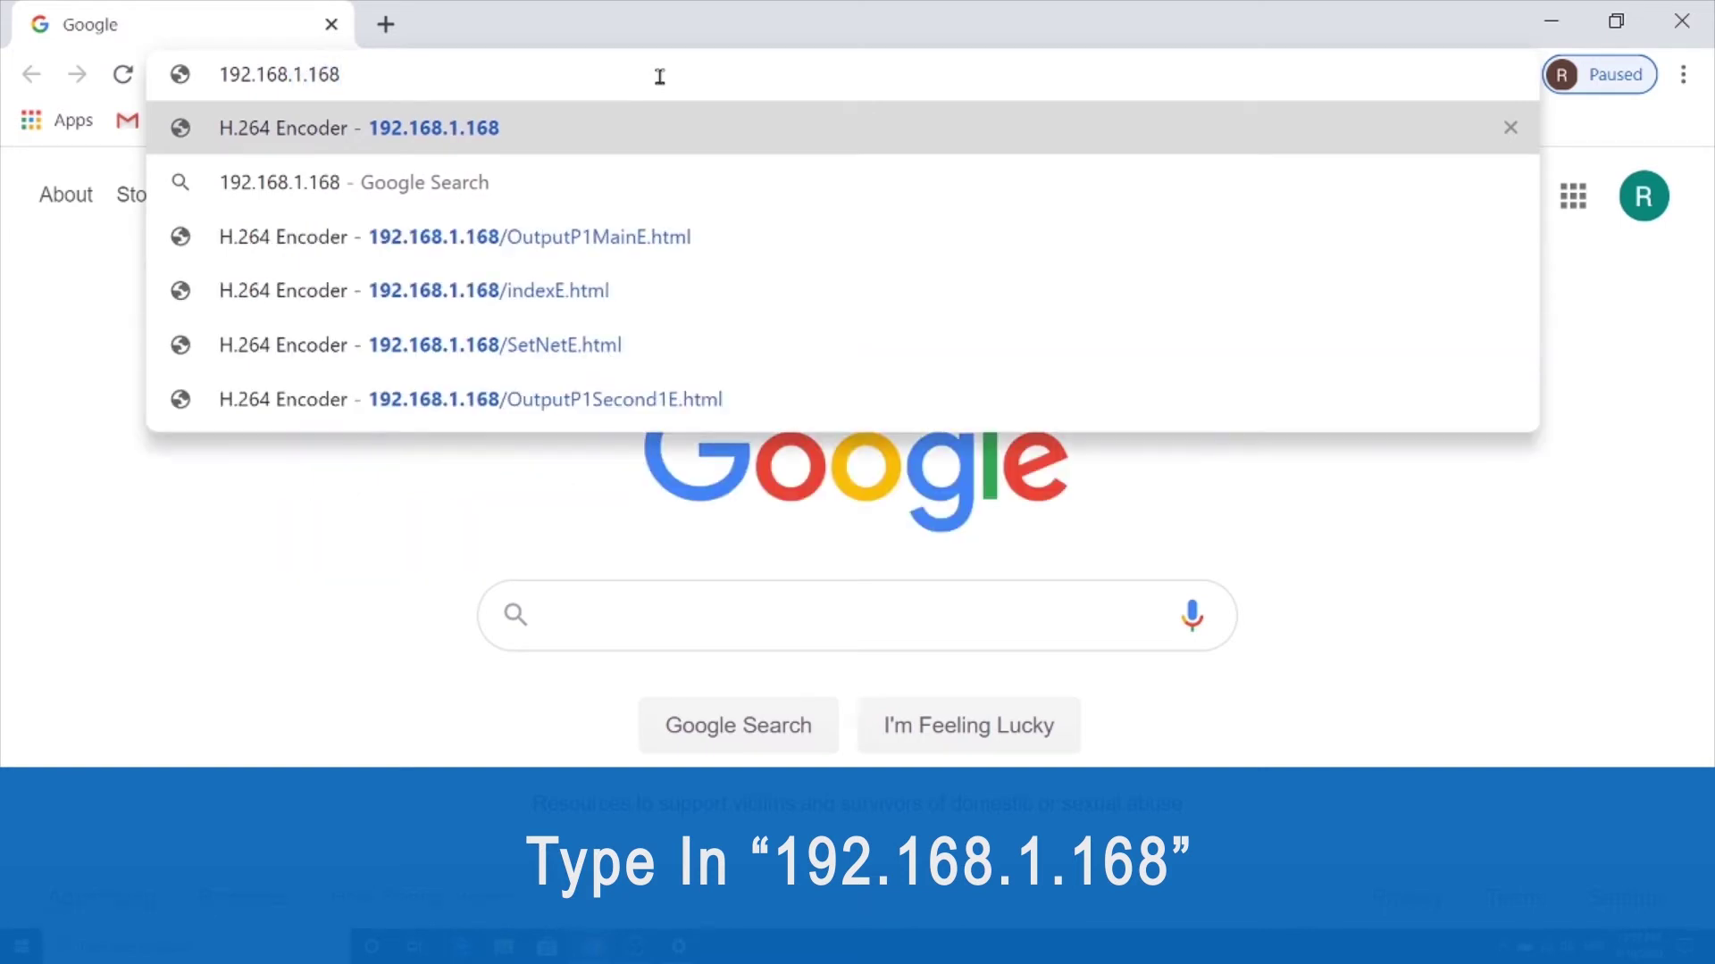
key("Return")
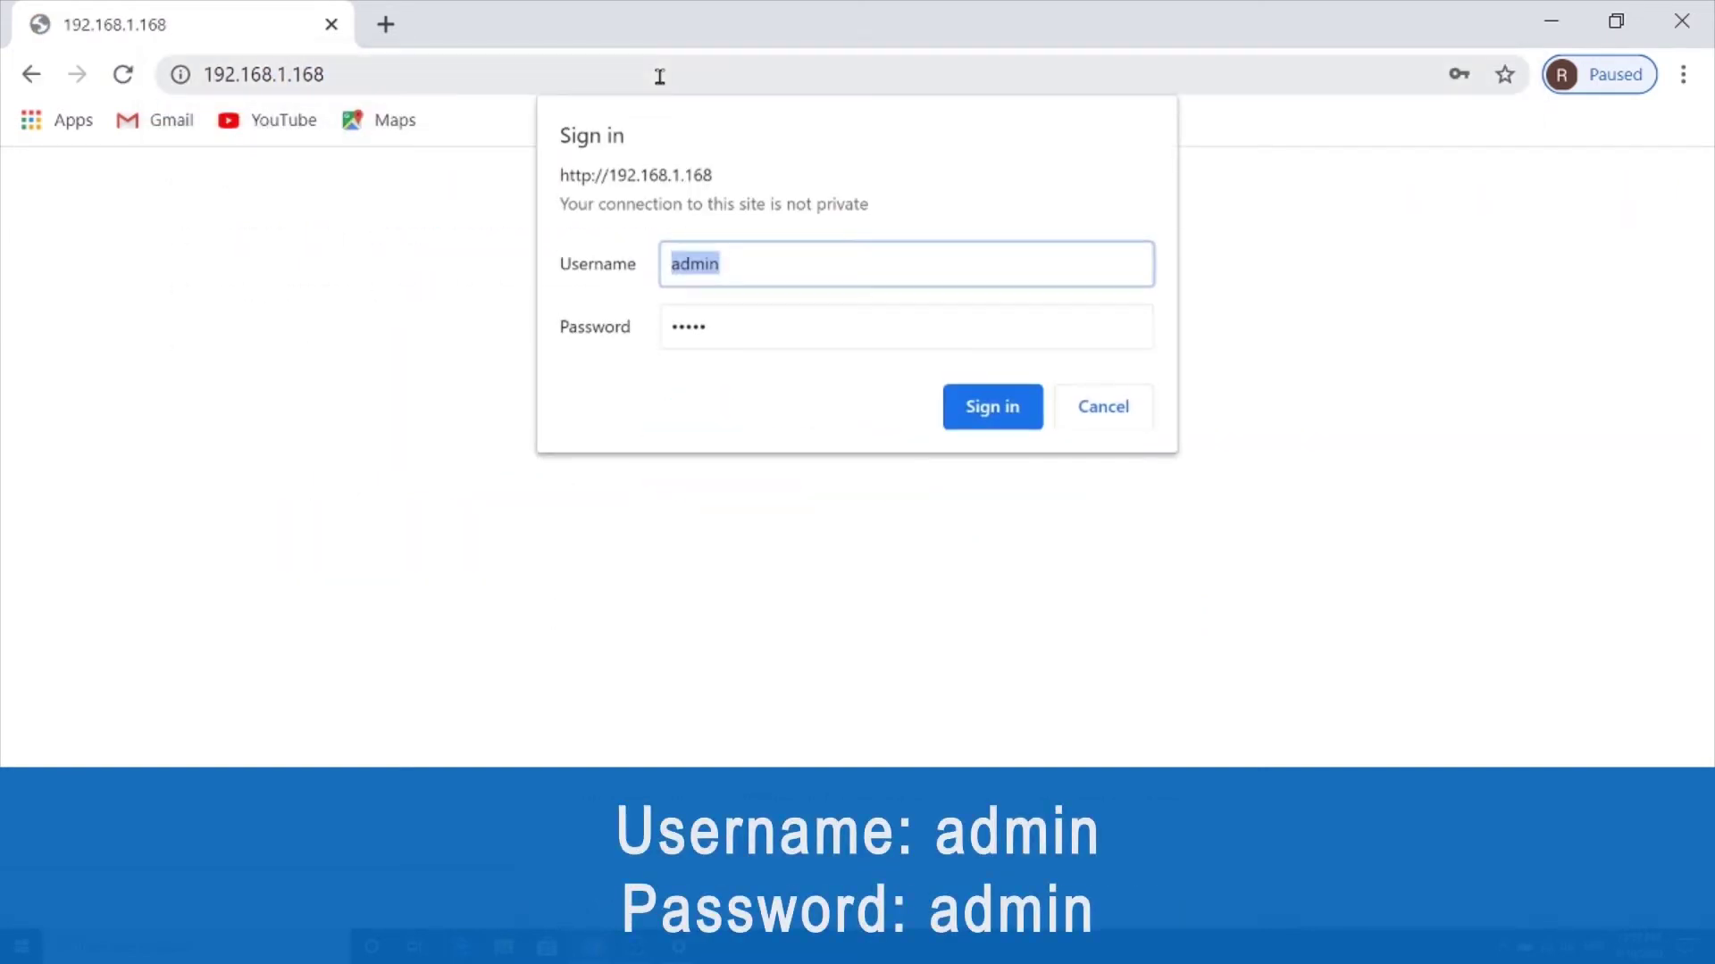
Sign in again with the encoder's default username and password.
type("admin")
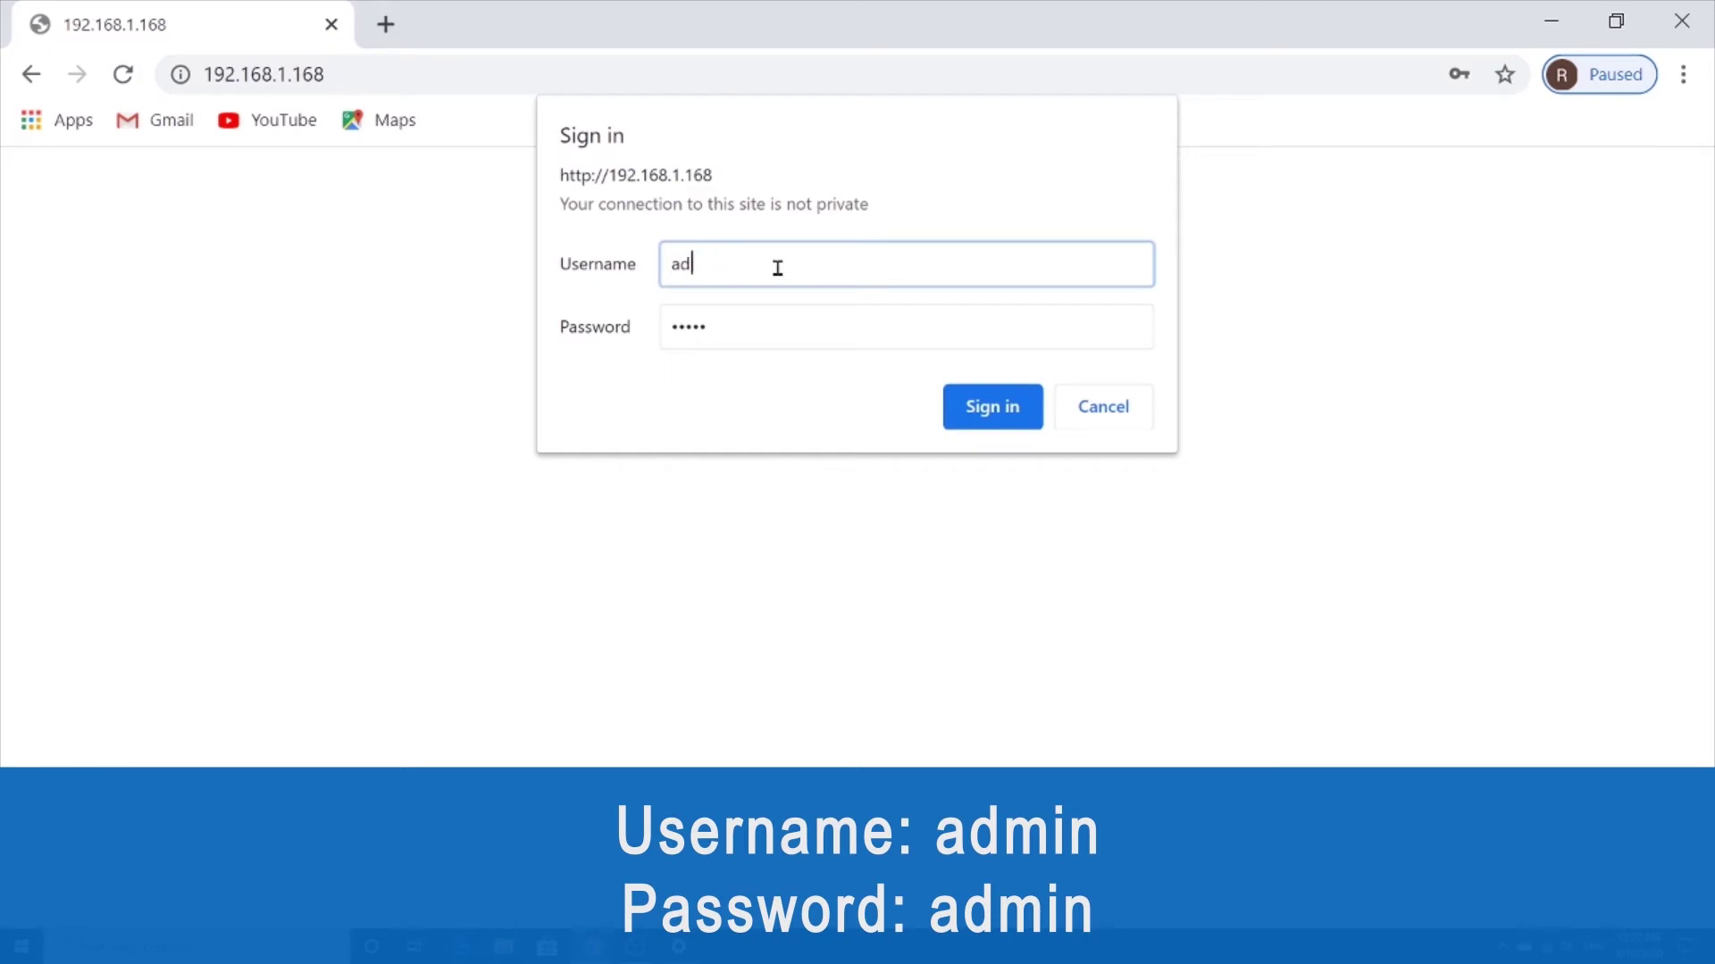
double_click(753, 321)
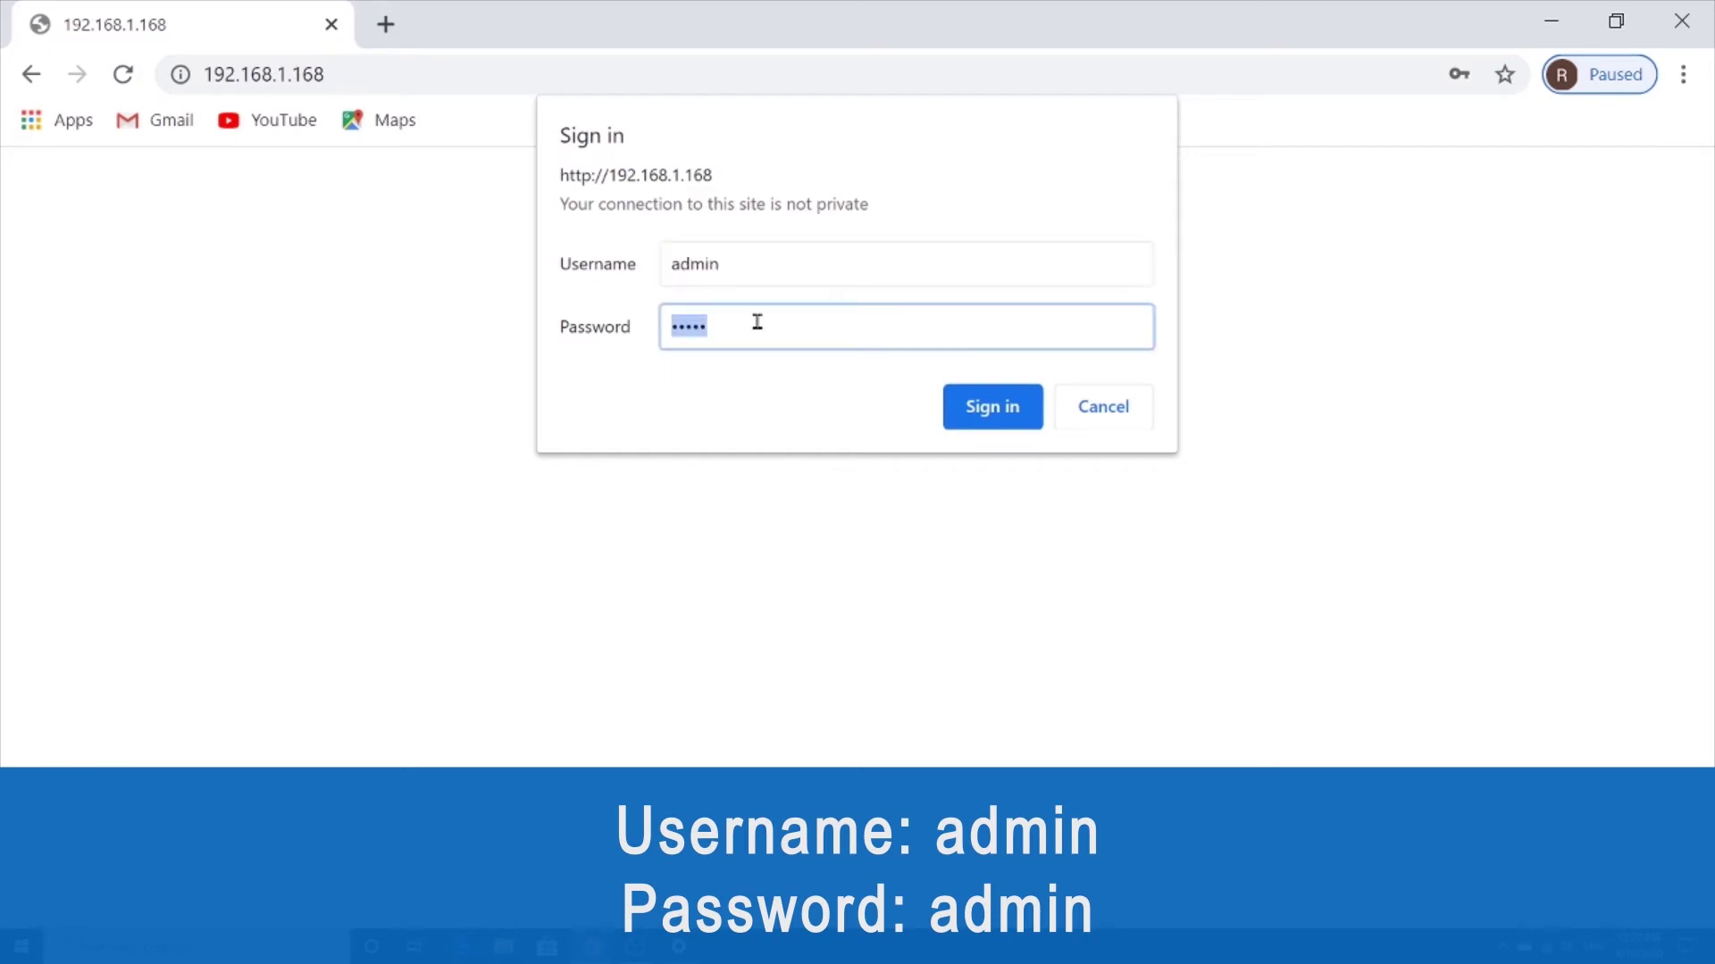
type("admin")
left_click(993, 426)
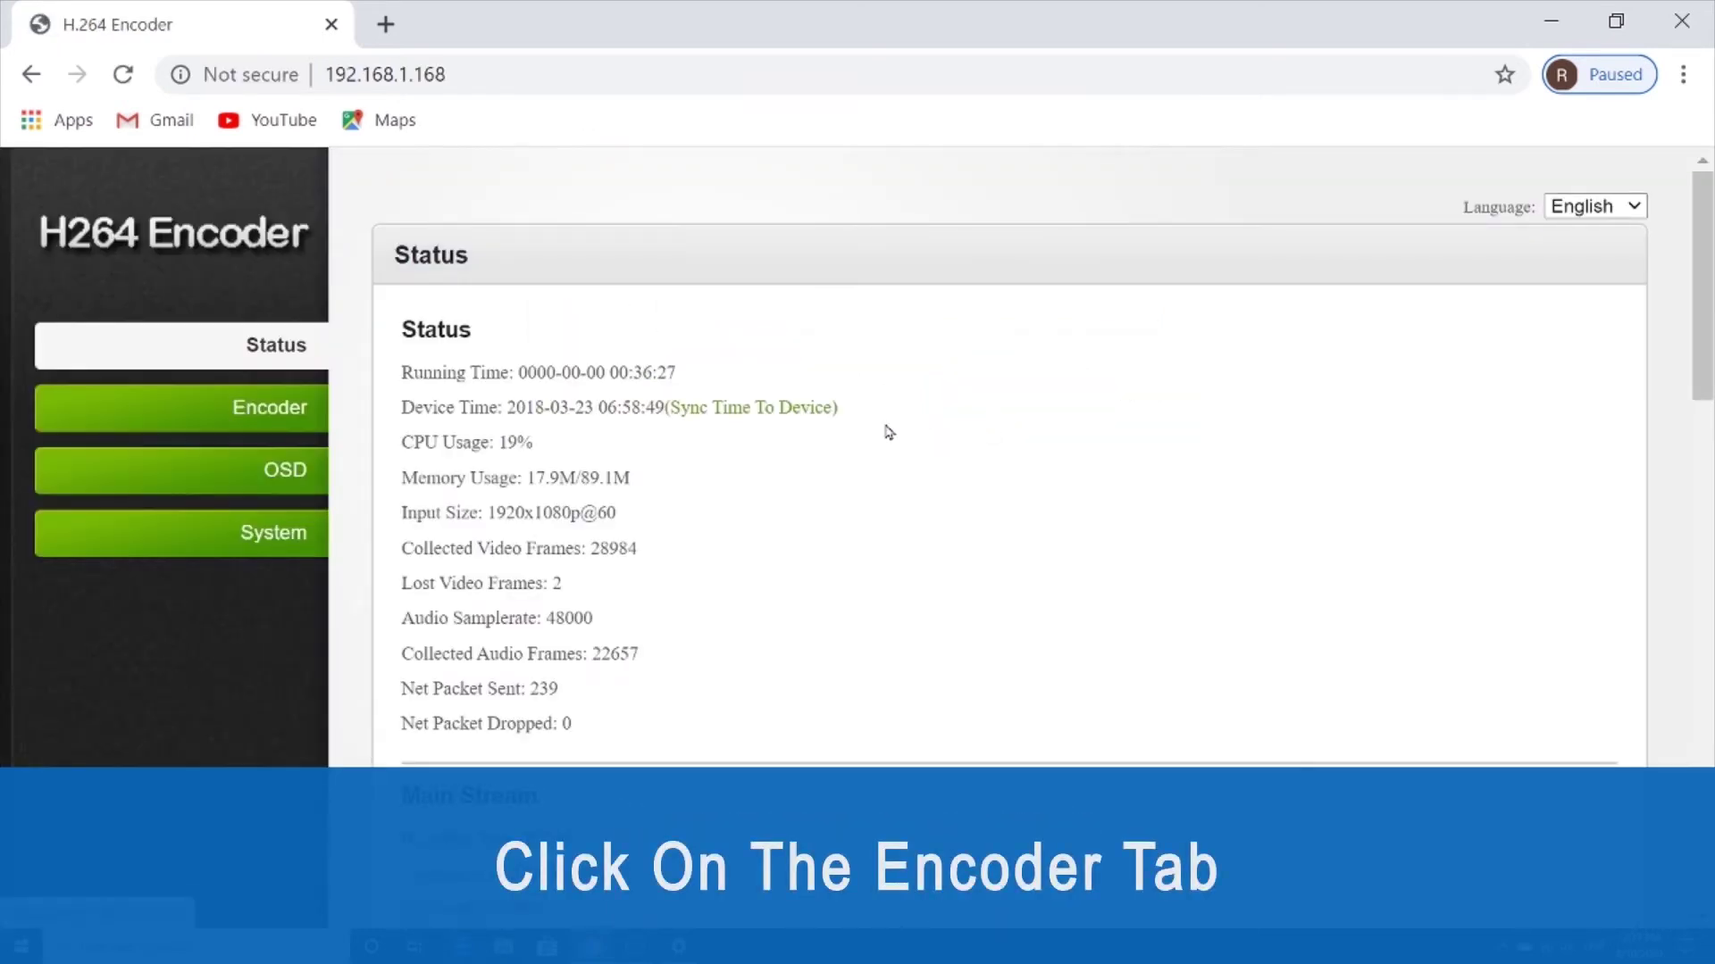
Set the push URL rtmp://192.168.1.168/live/0 to Enable on the Main stream page and apply it.
left_click(237, 423)
scroll(468, 470, "down", 3)
scroll(469, 470, "down", 1)
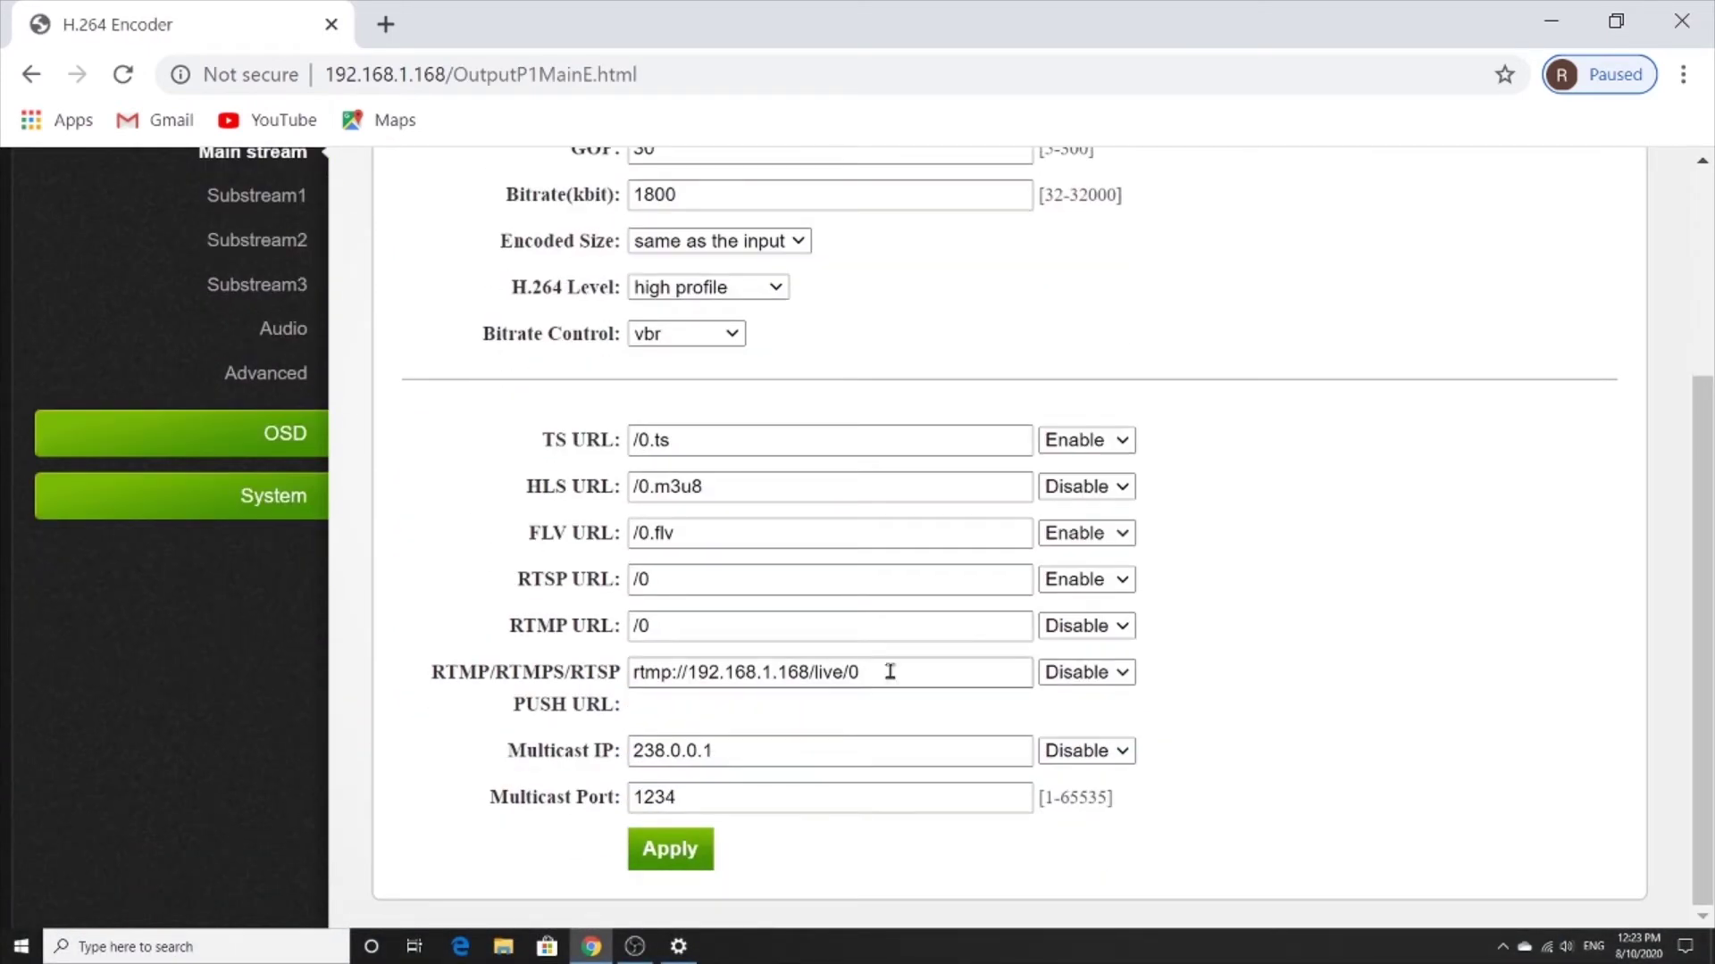
left_click_drag(897, 673, 582, 670)
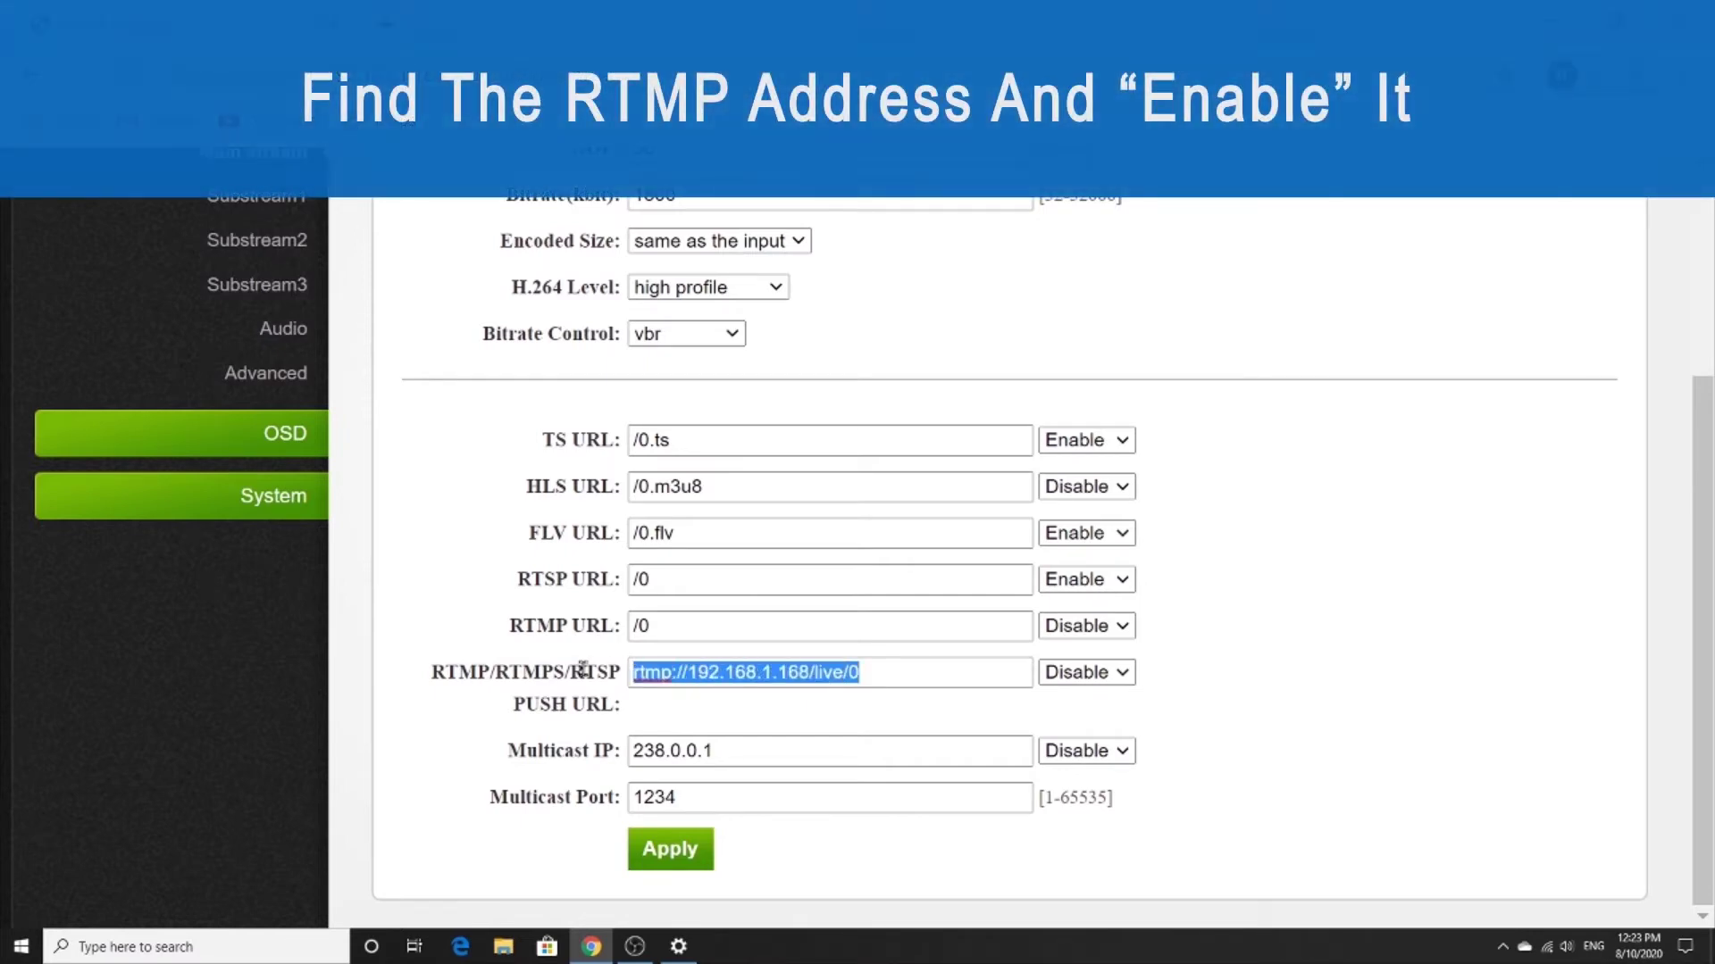
left_click(1052, 676)
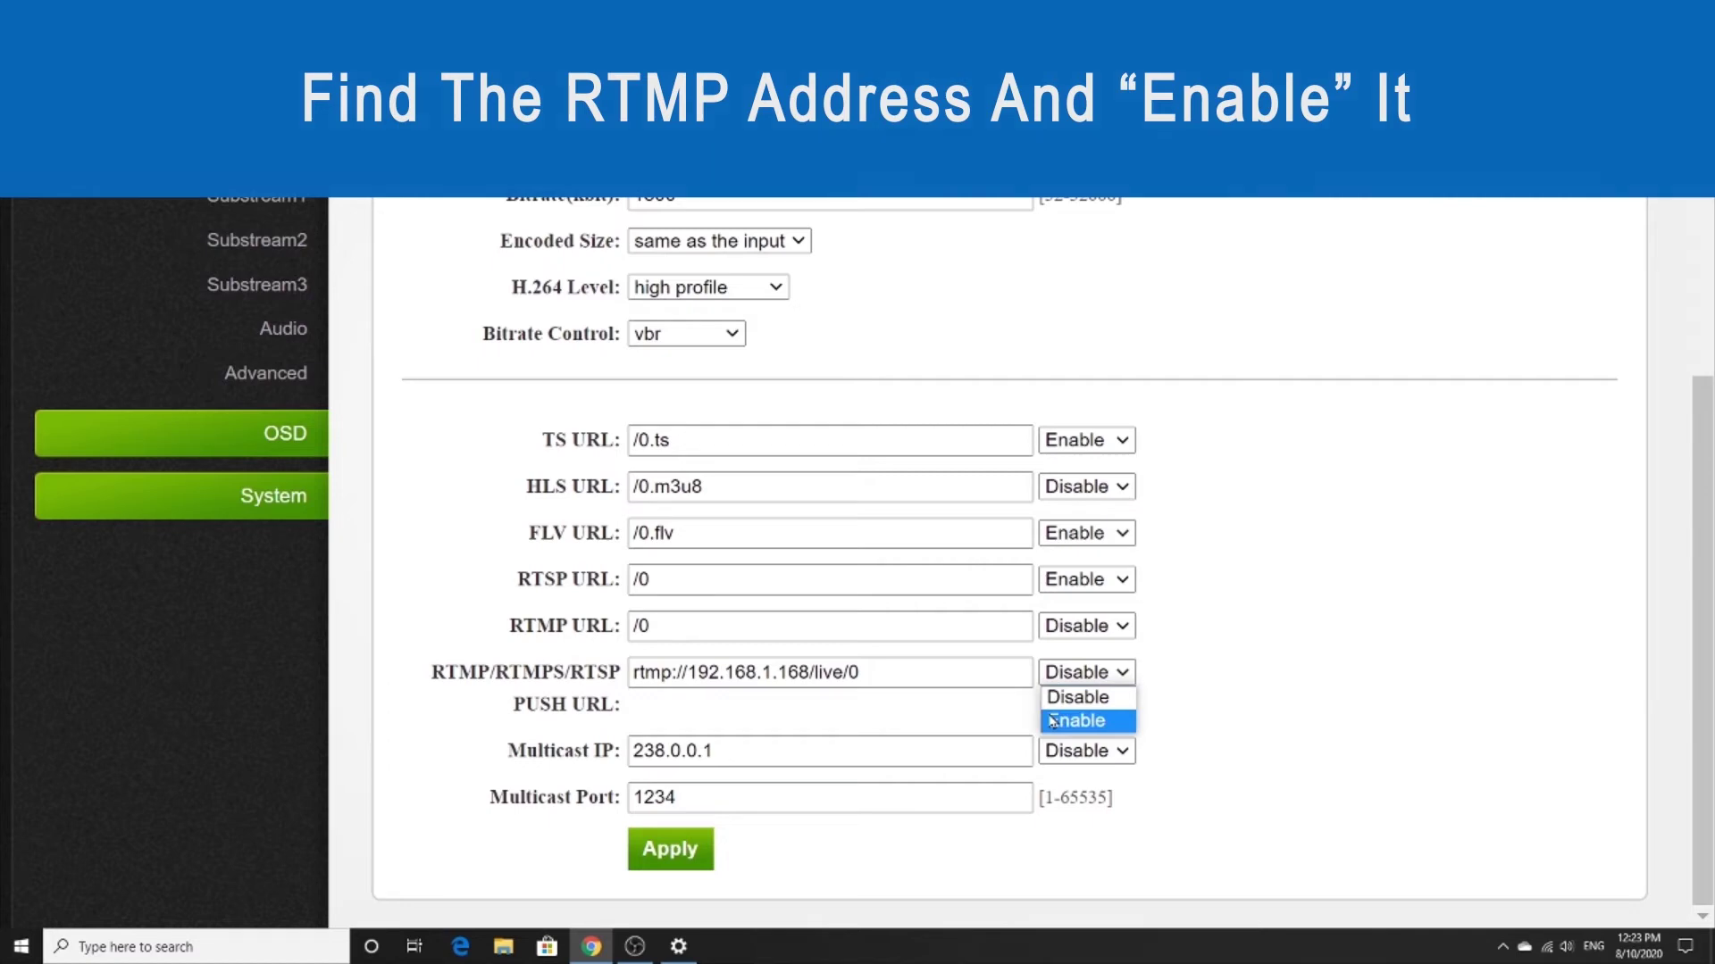
left_click(1052, 721)
left_click(677, 853)
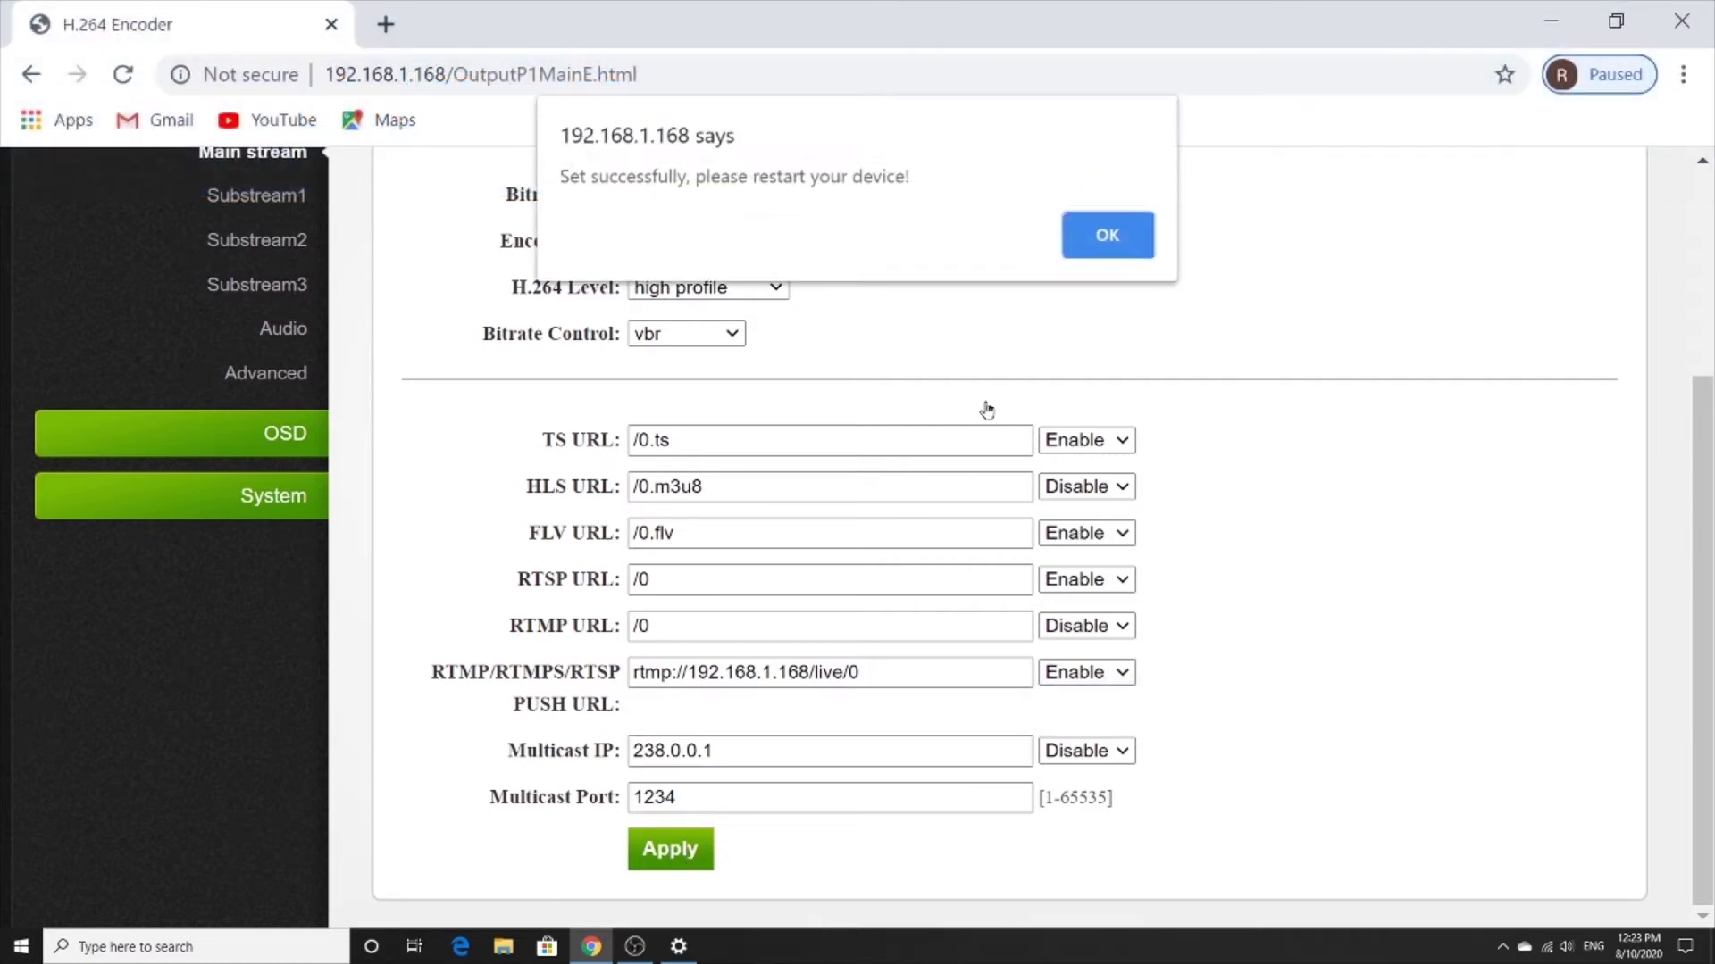
left_click(1108, 236)
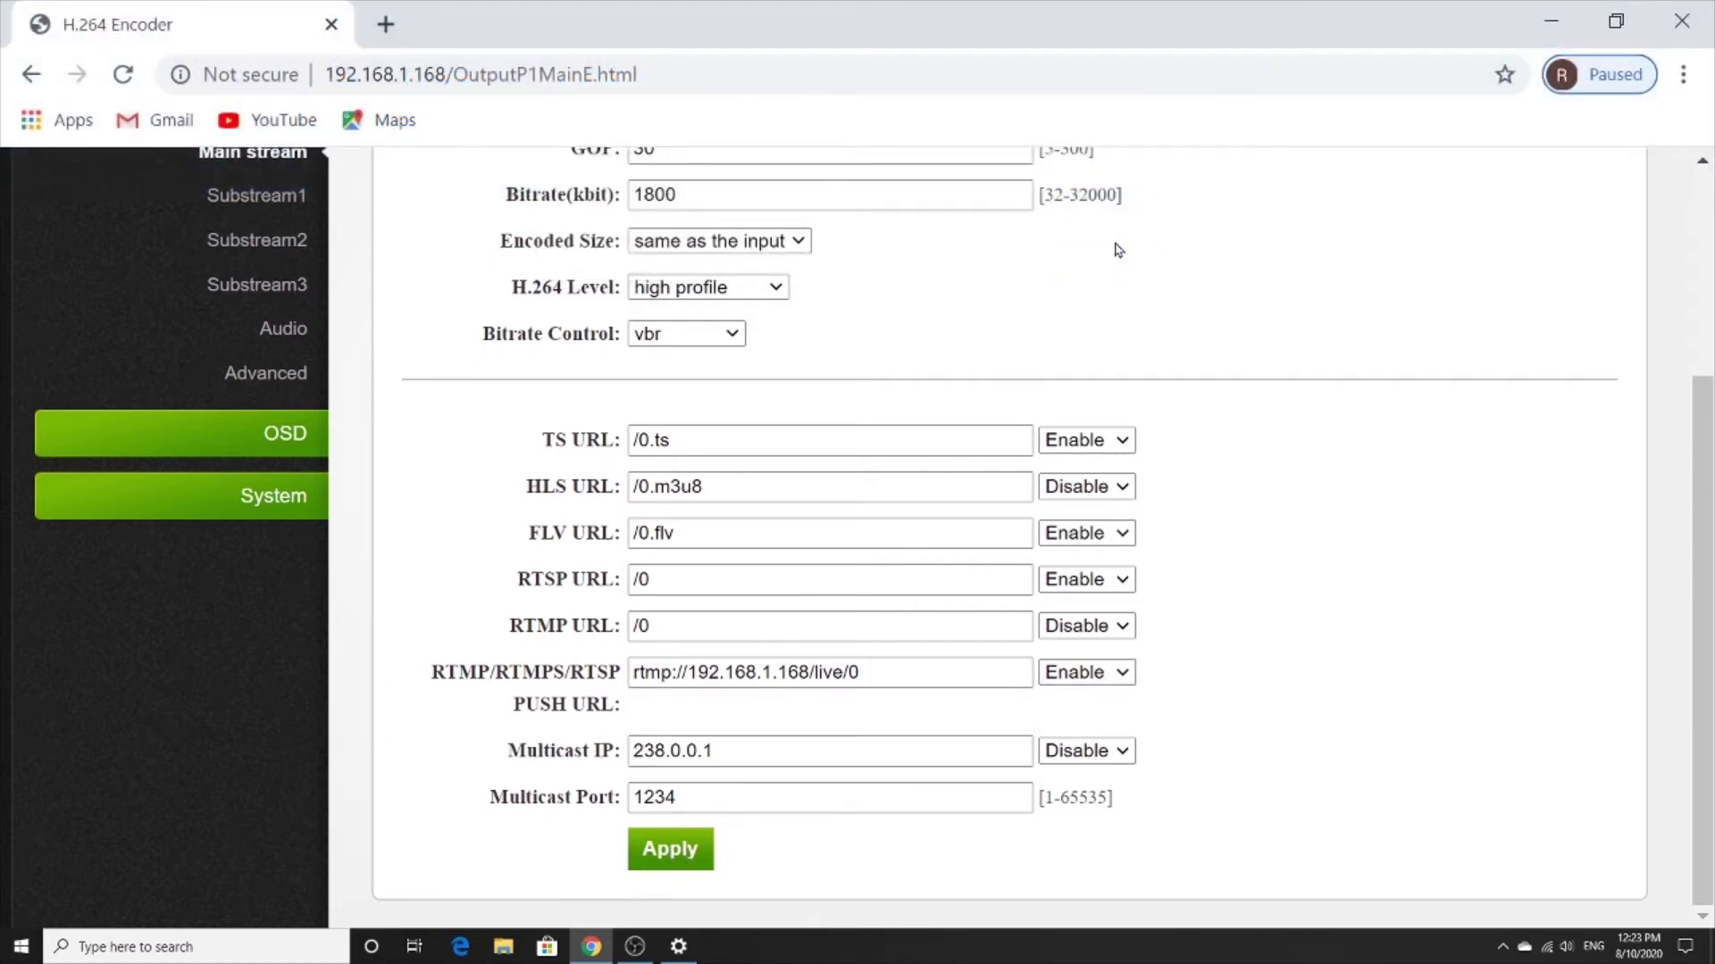
triple_click(876, 672)
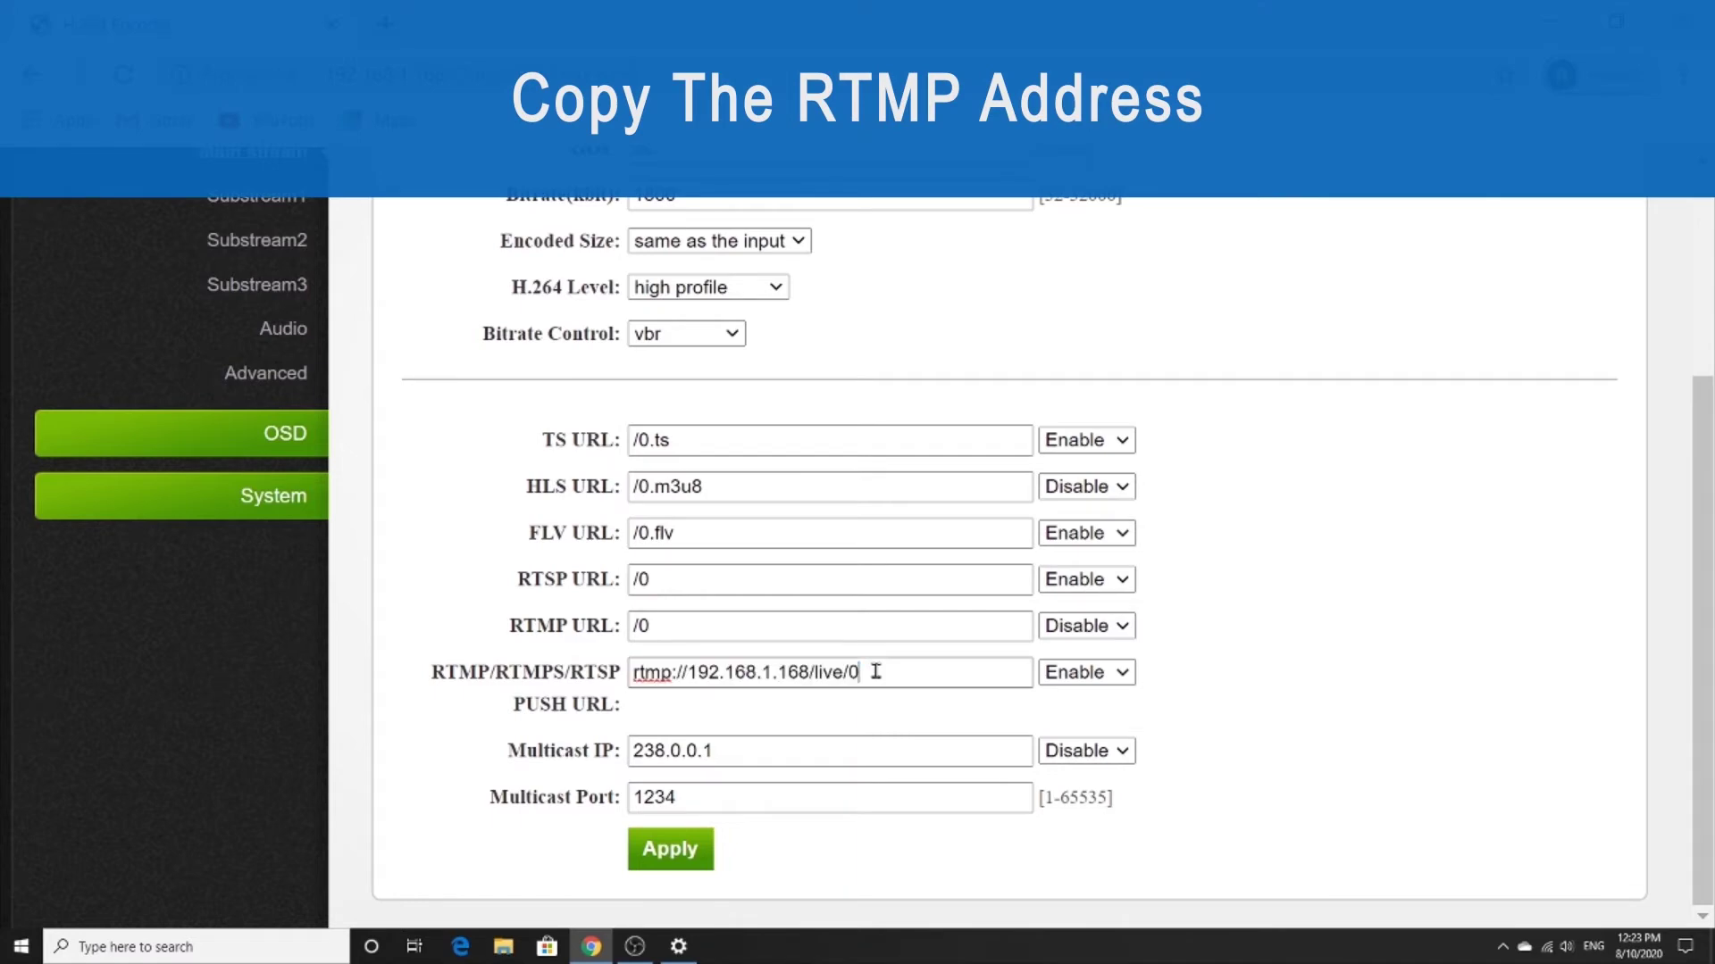
Copy the RTMP push URL and launch VLC media player through Windows Search.
key("ctrl+c")
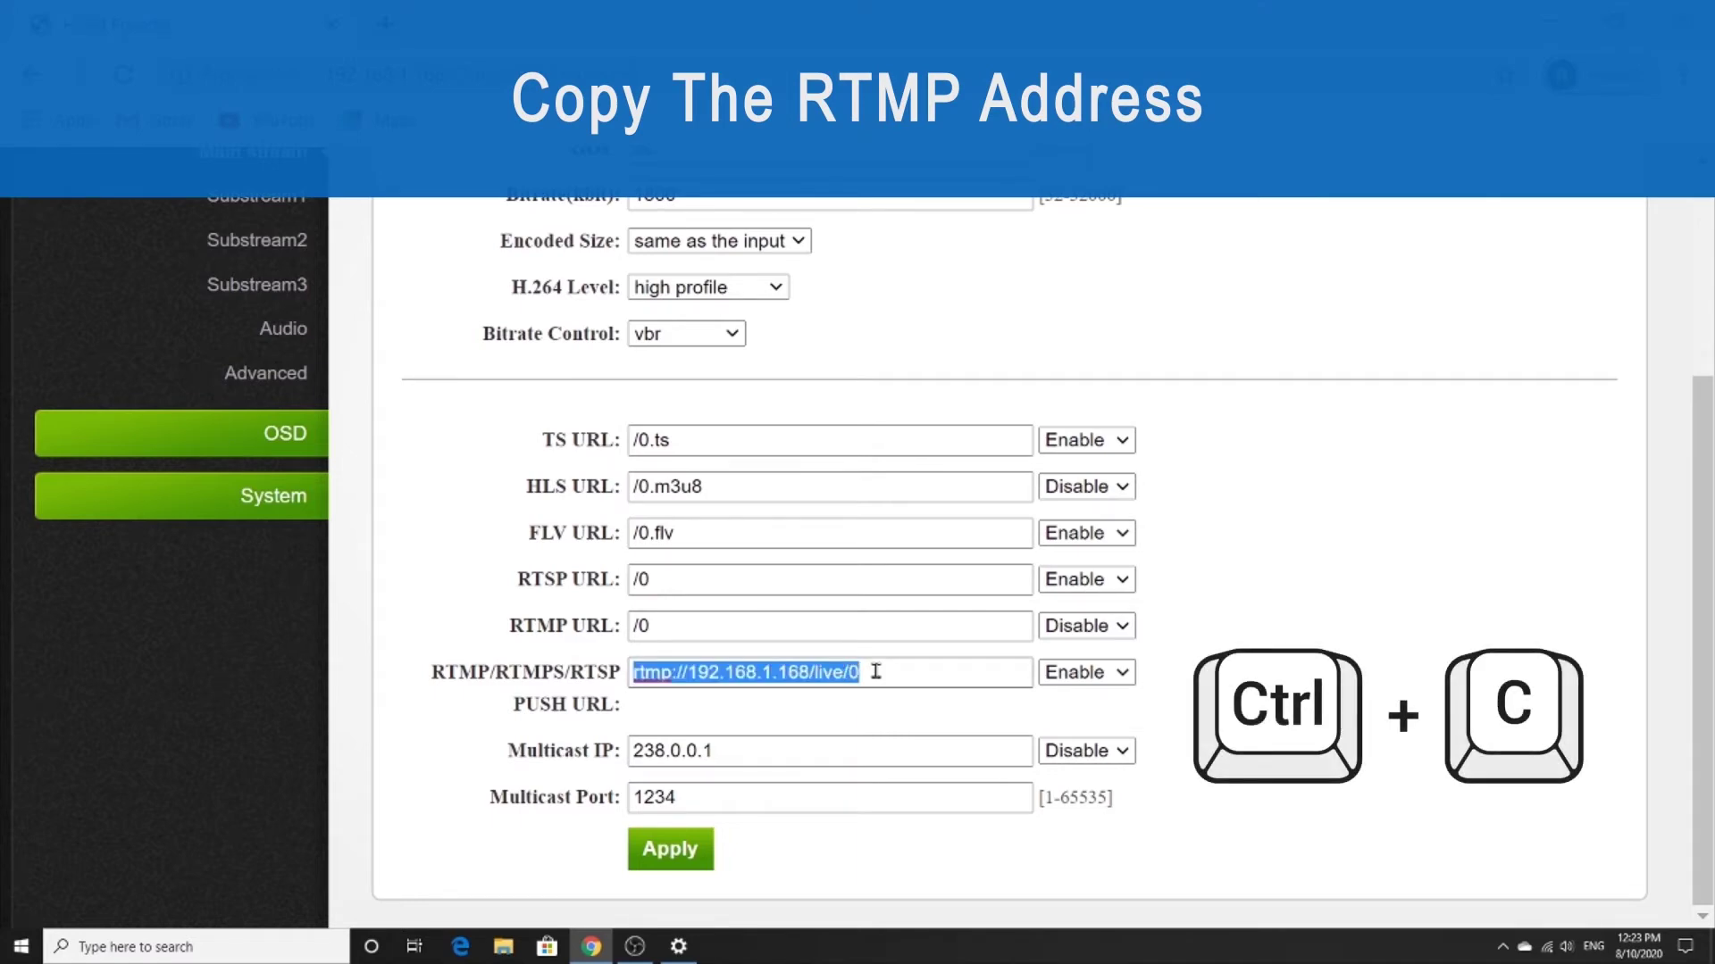
left_click(303, 942)
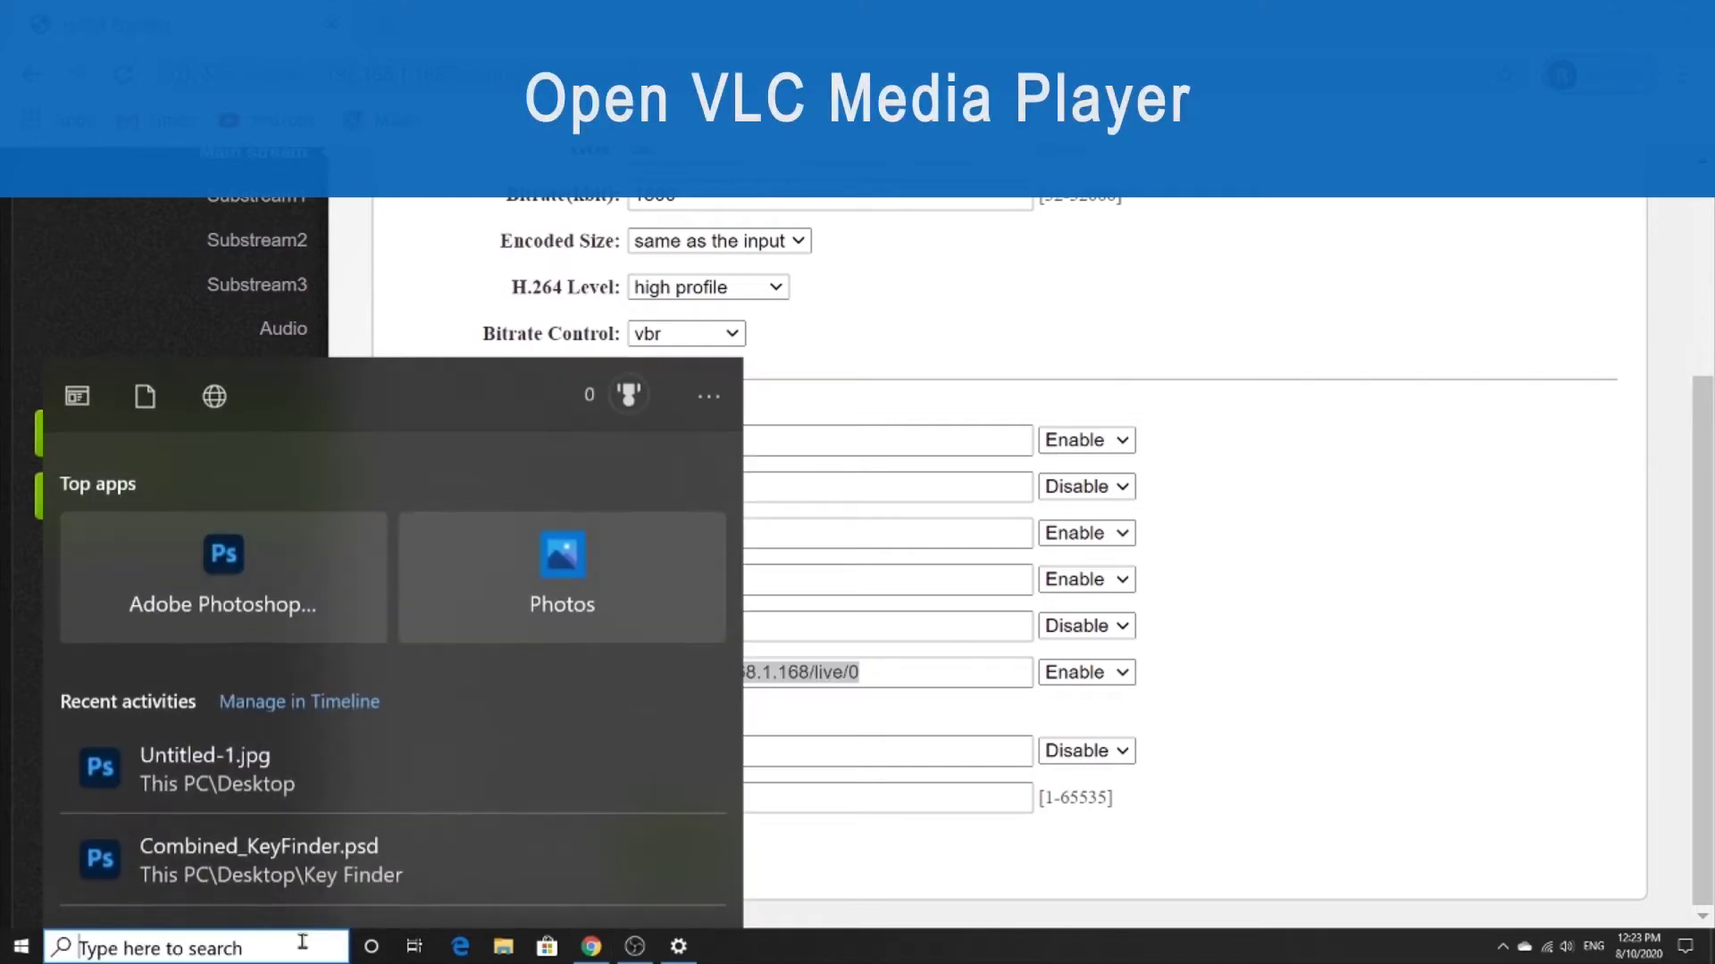
type("vlc m")
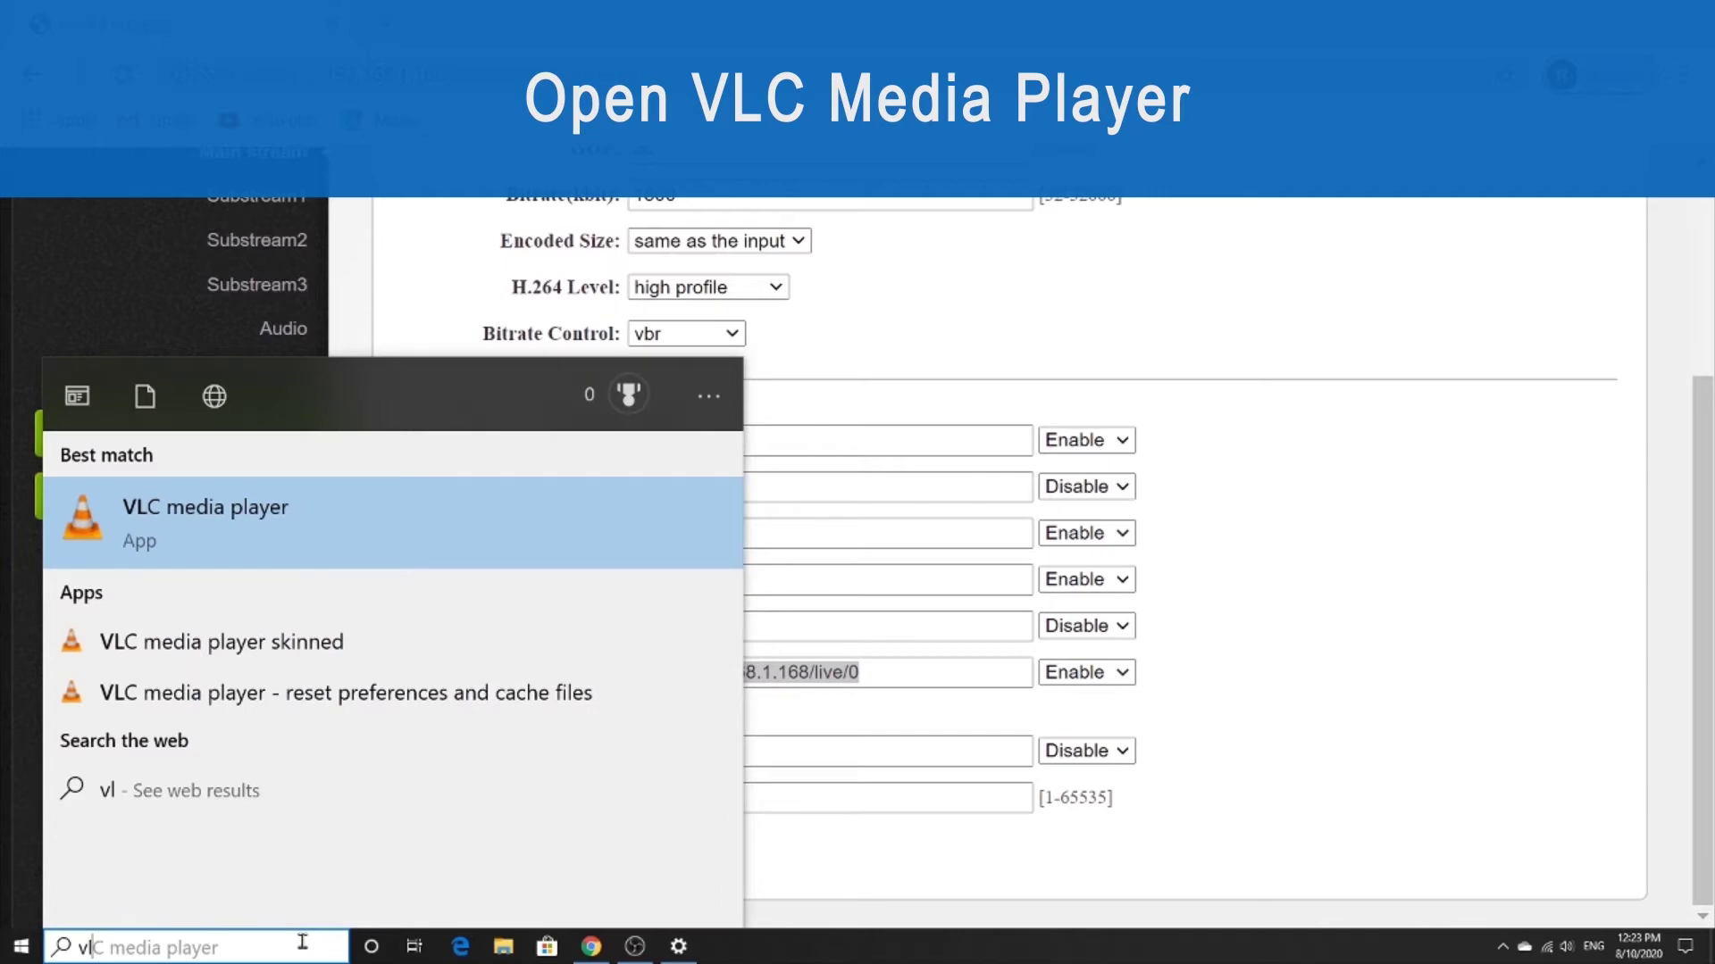
type("ia player")
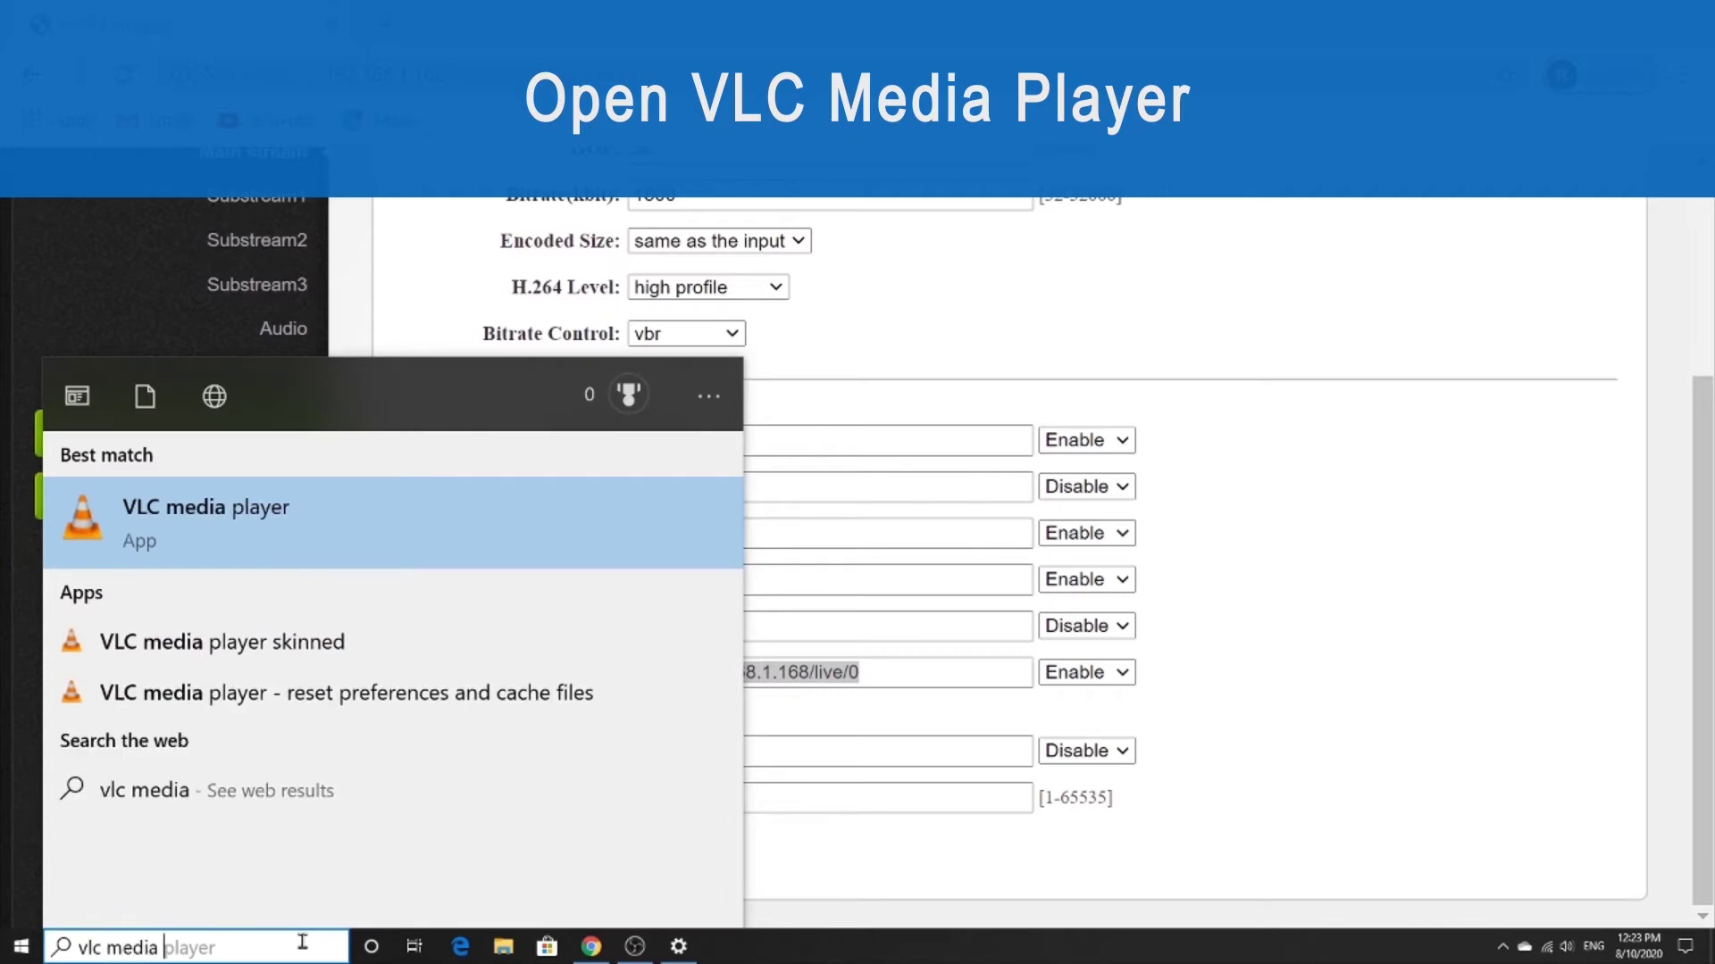
left_click(286, 504)
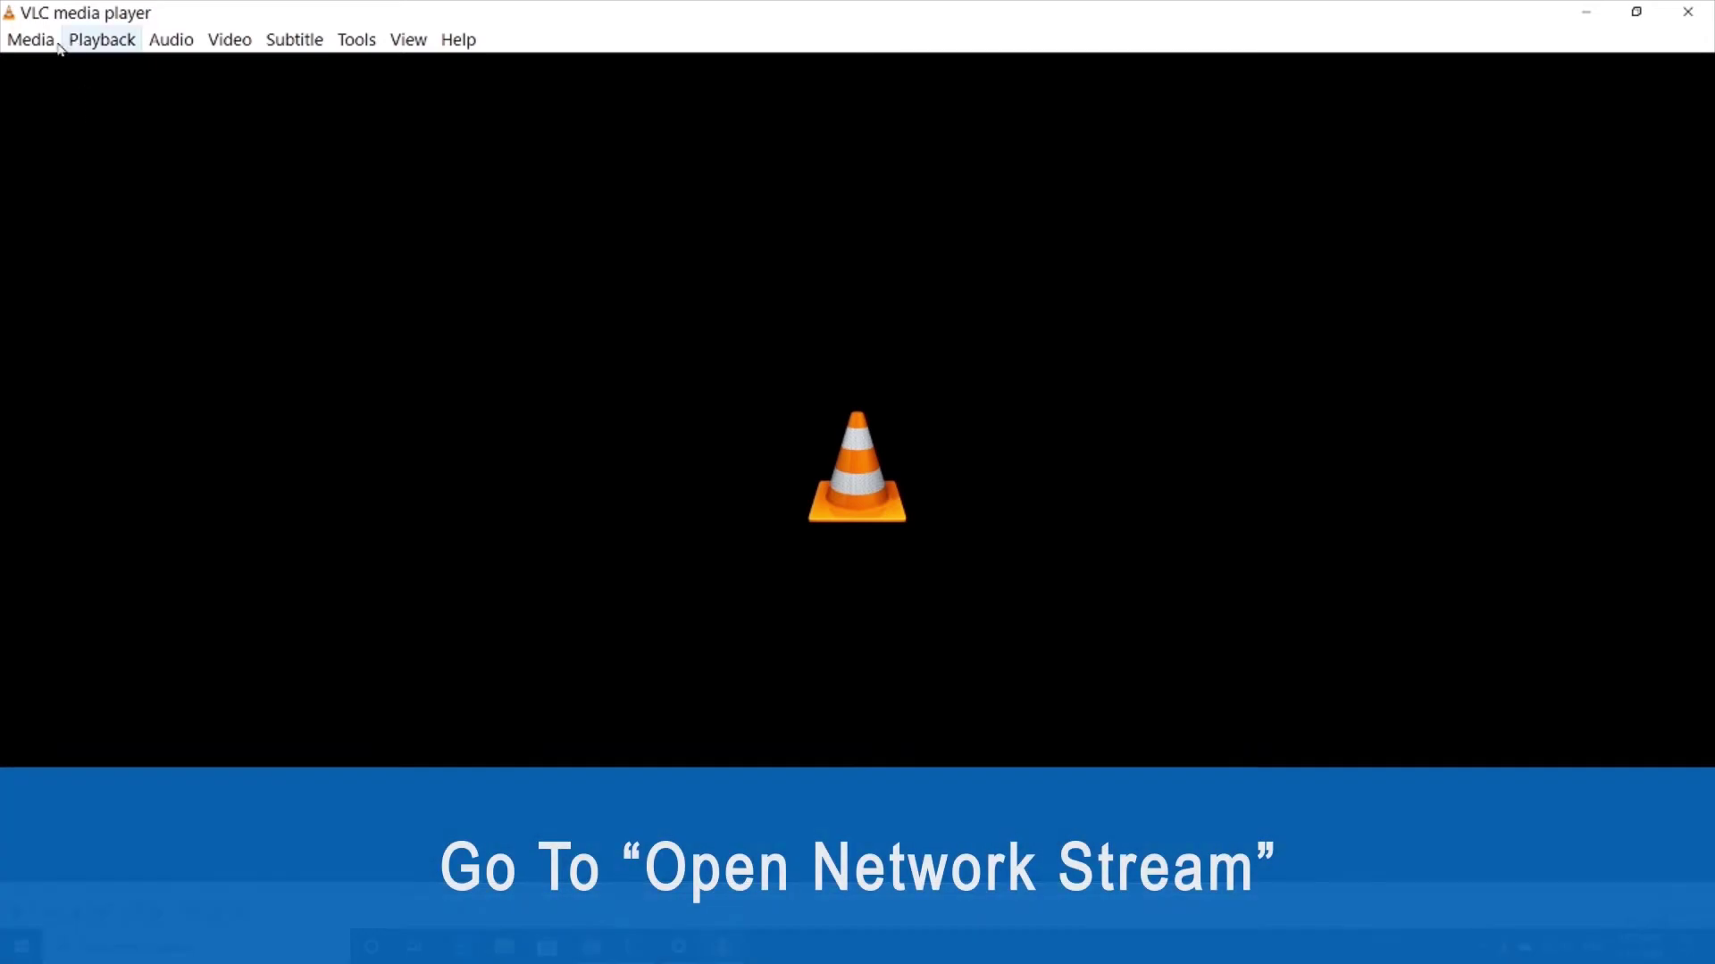
Play the network stream rtmp://192.168.1.168/live/0 in VLC using the pasted URL.
left_click(22, 44)
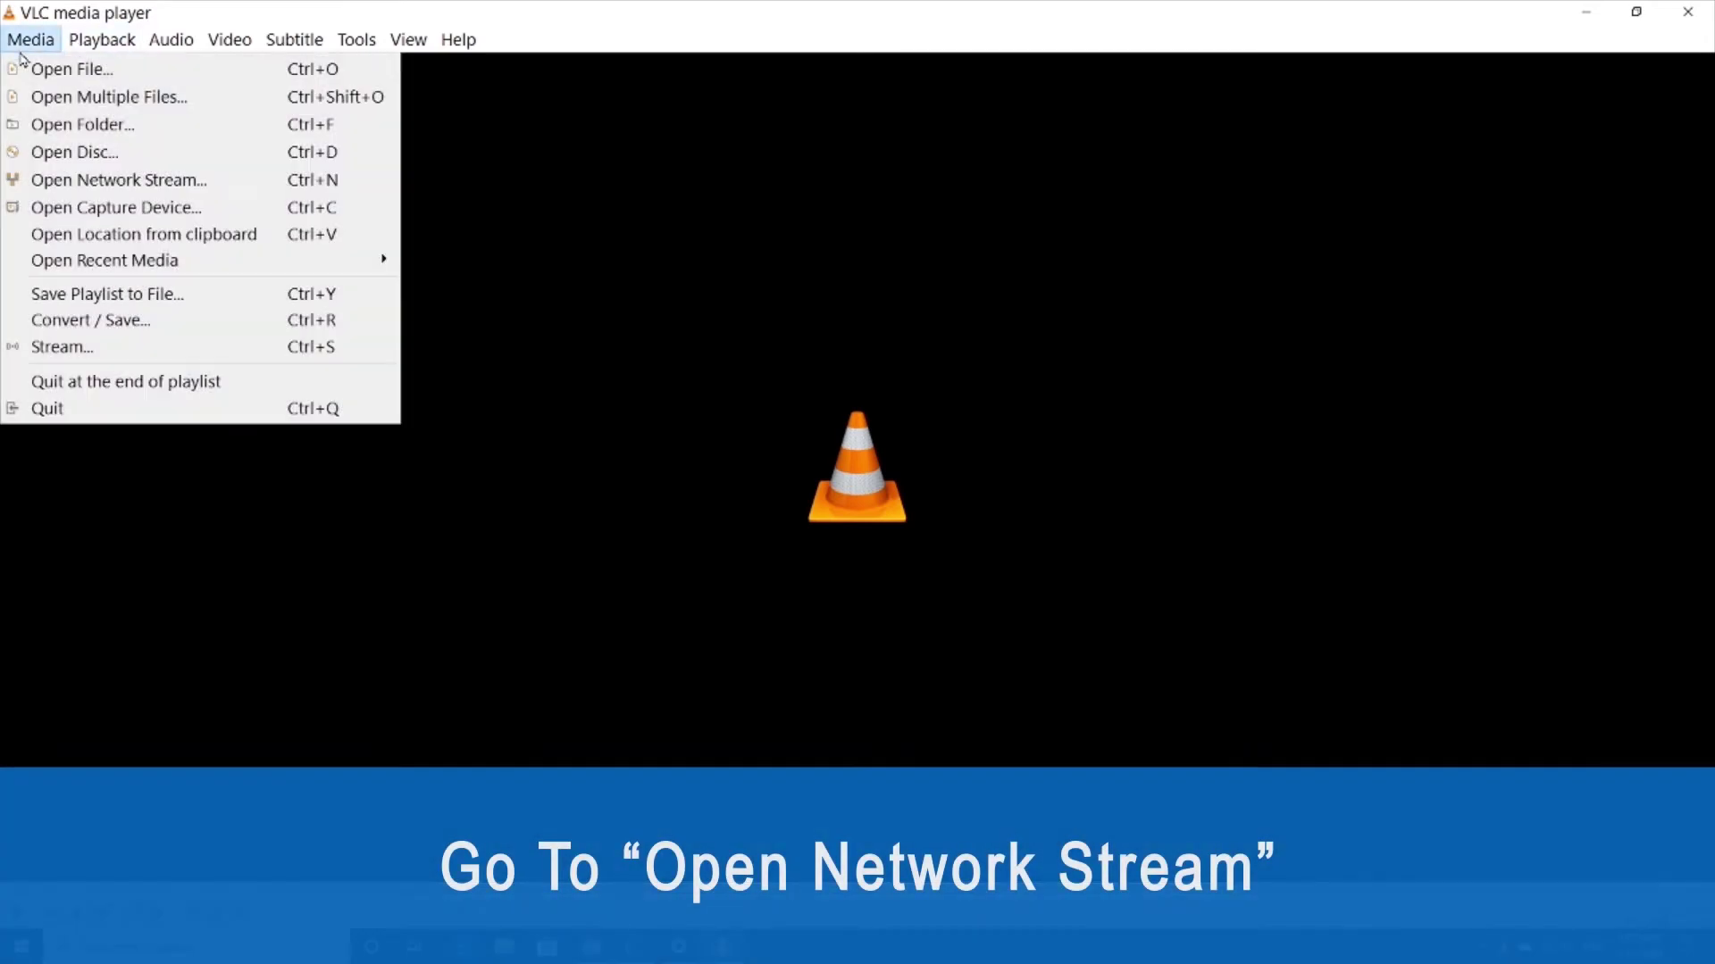
left_click(71, 180)
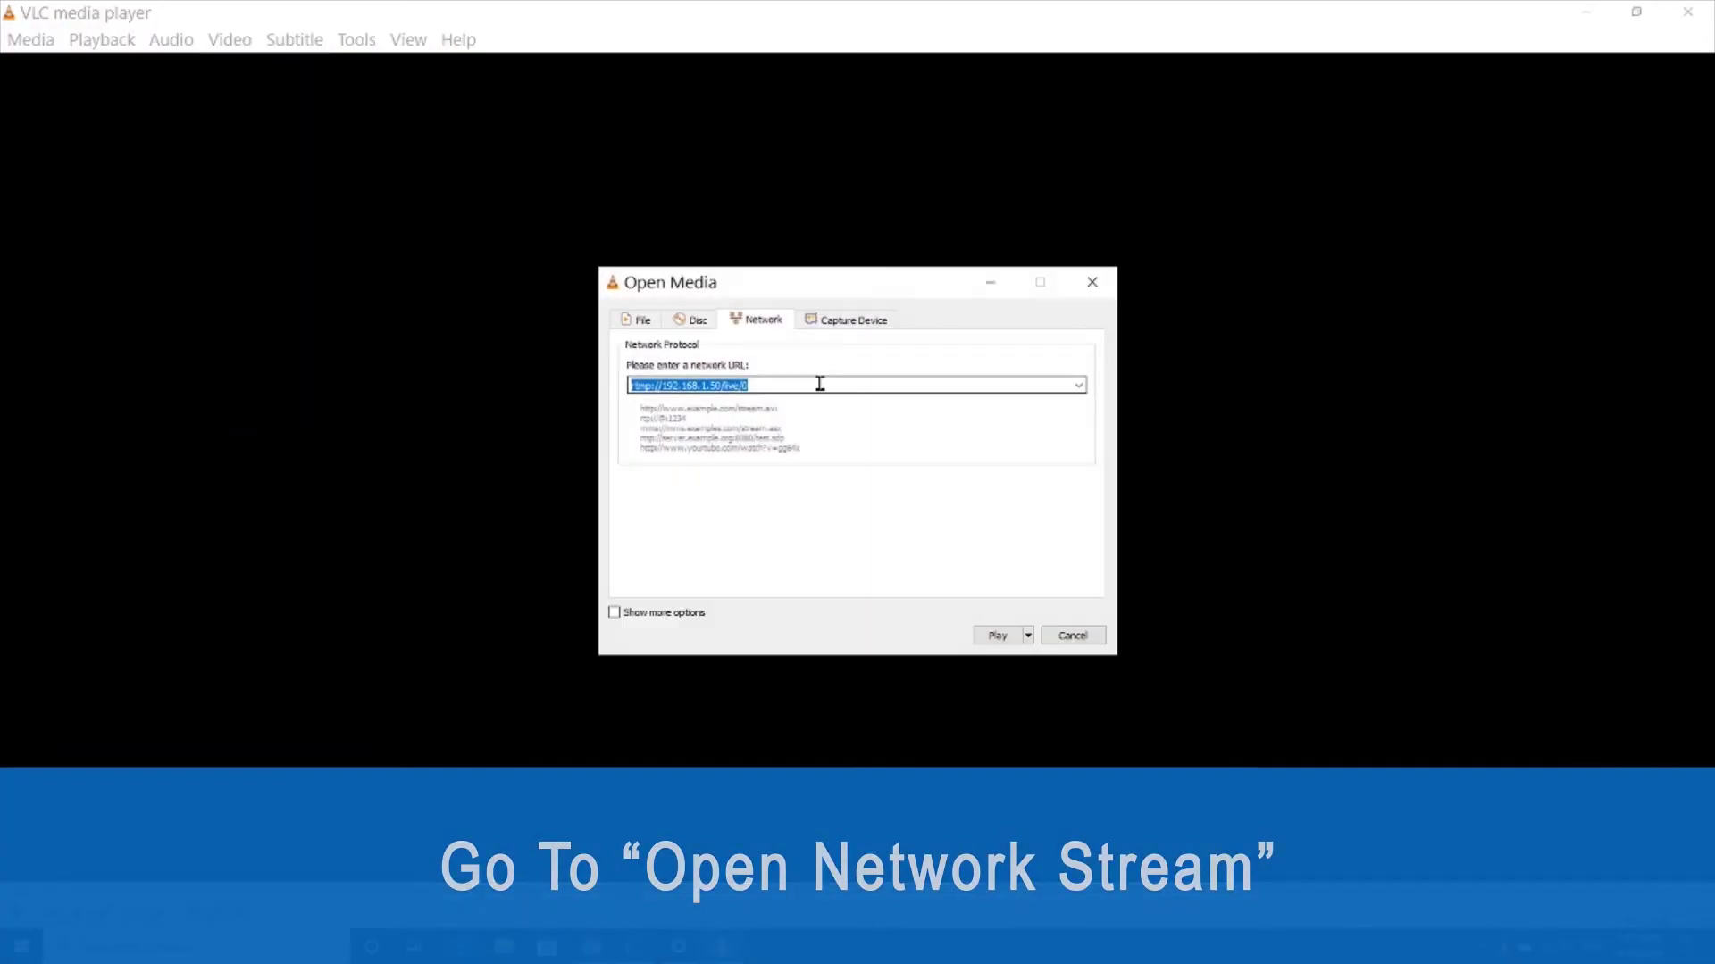
key("BackSpace")
type("rtmp://192.168.1.168/live/0")
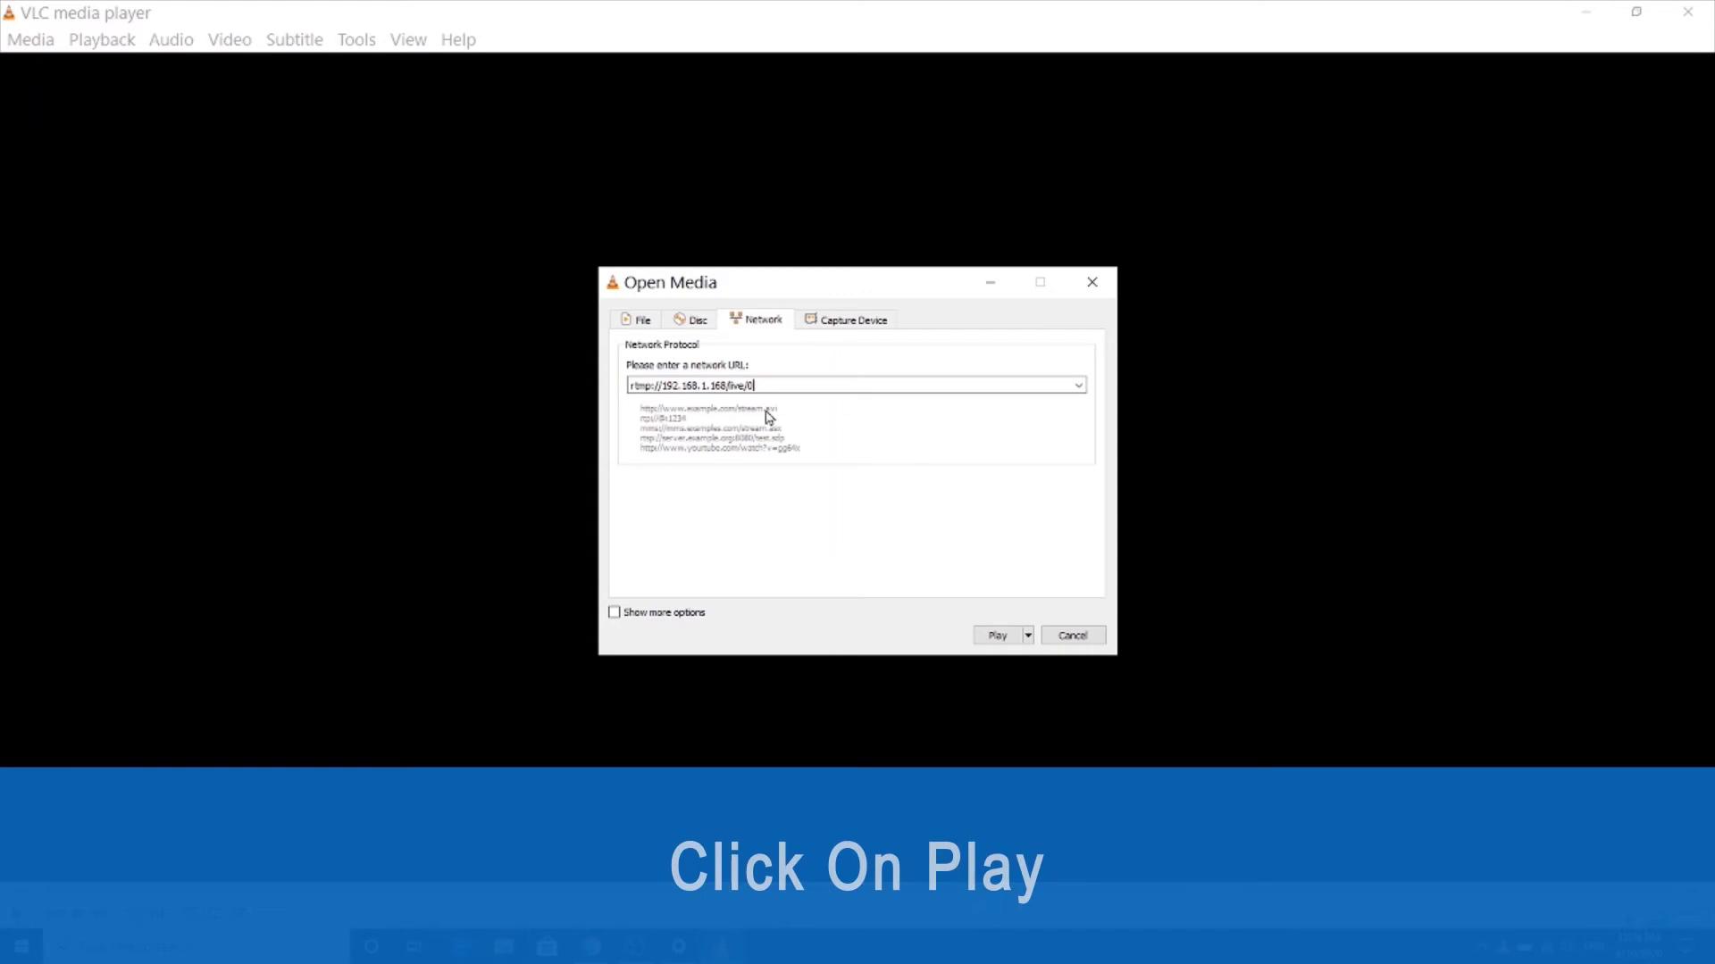
left_click(993, 636)
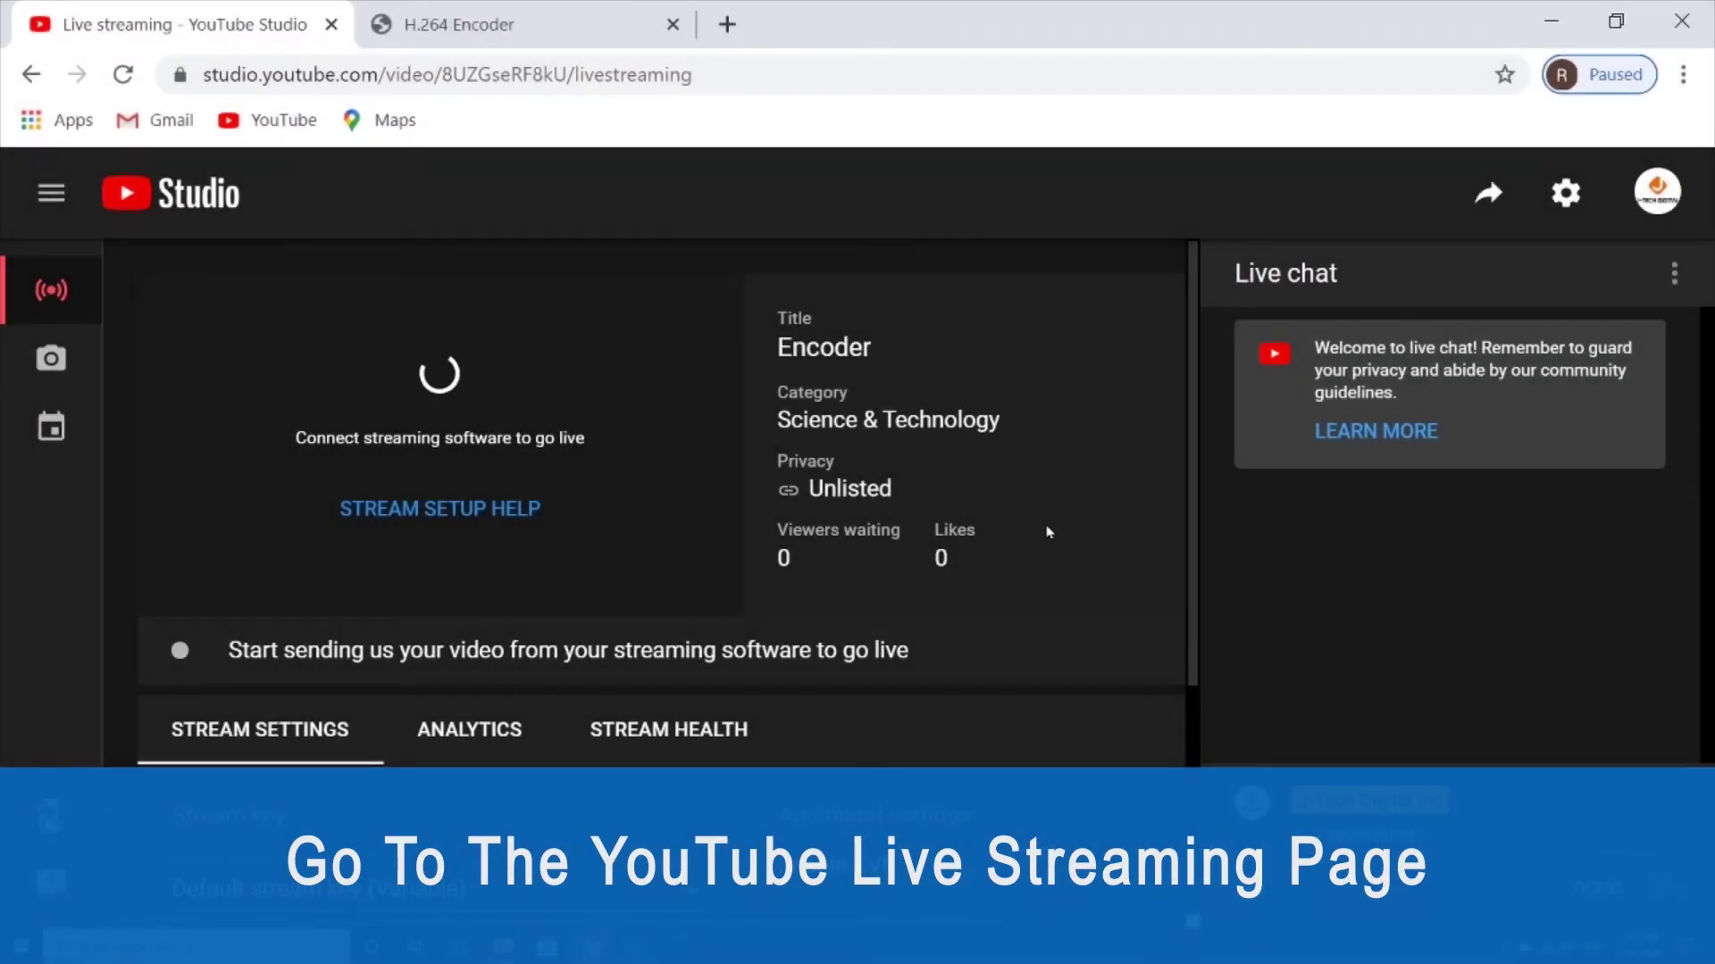
Copy the Stream URL rtmp://a.rtmp.youtube.com/live2 from YouTube's stream settings and return to the encoder.
scroll(1048, 532, "down", 3)
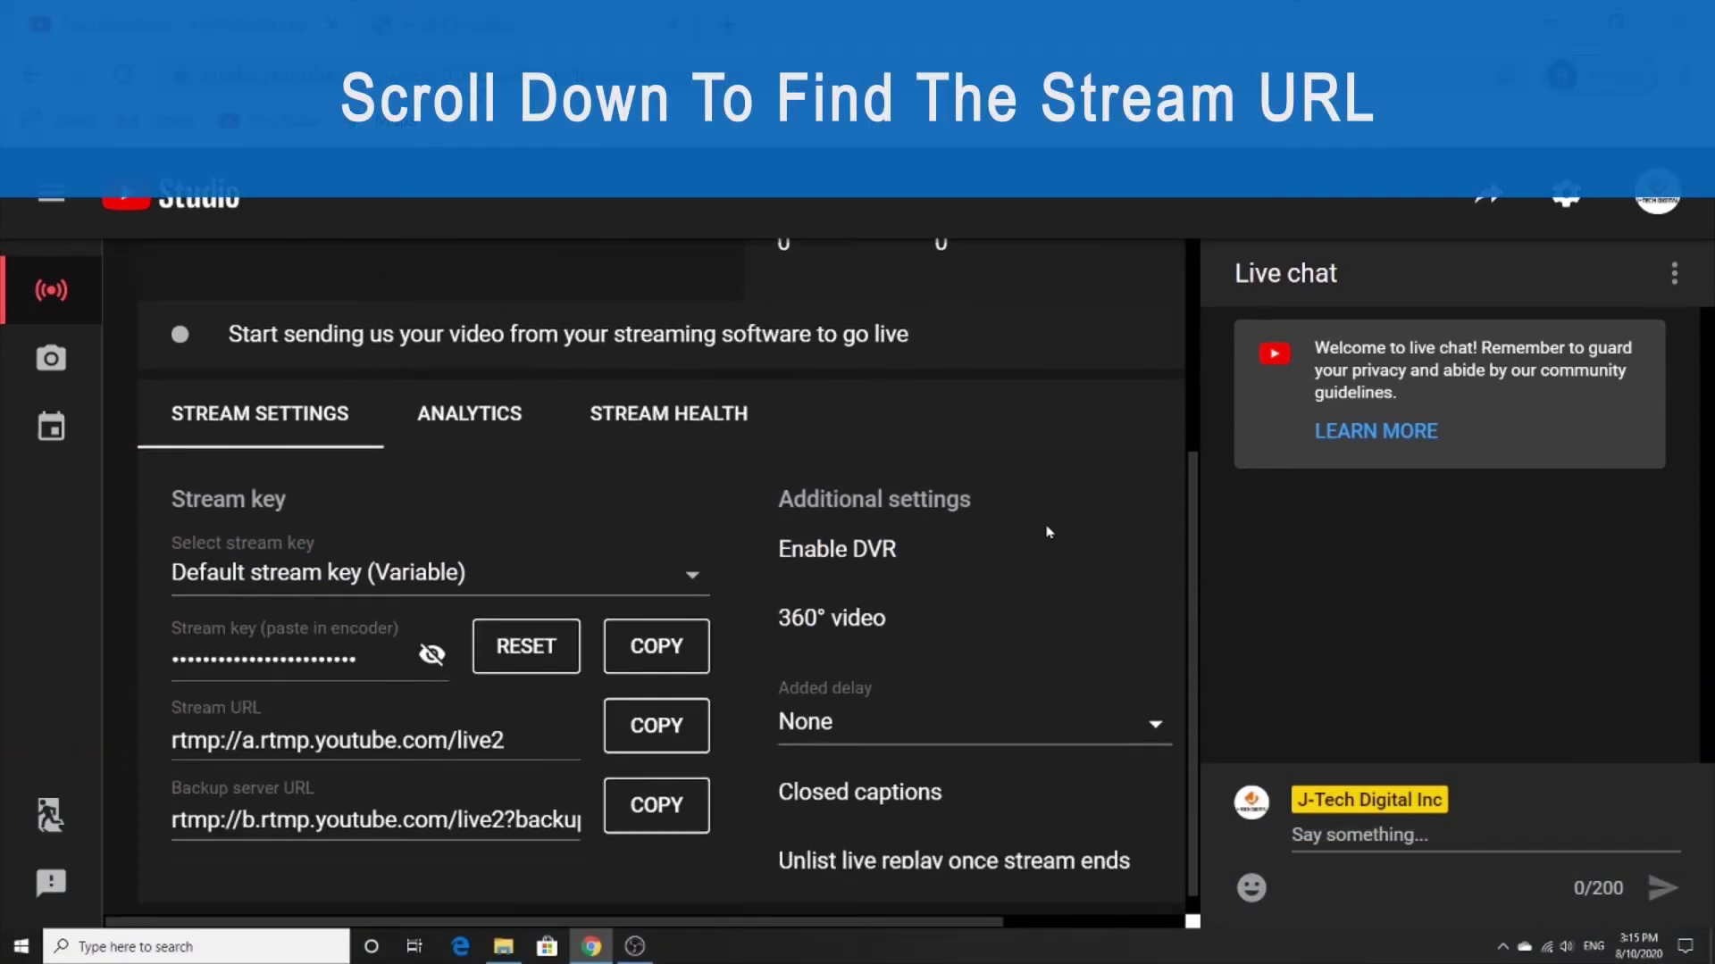
scroll(1048, 532, "down", 1)
left_click(473, 720)
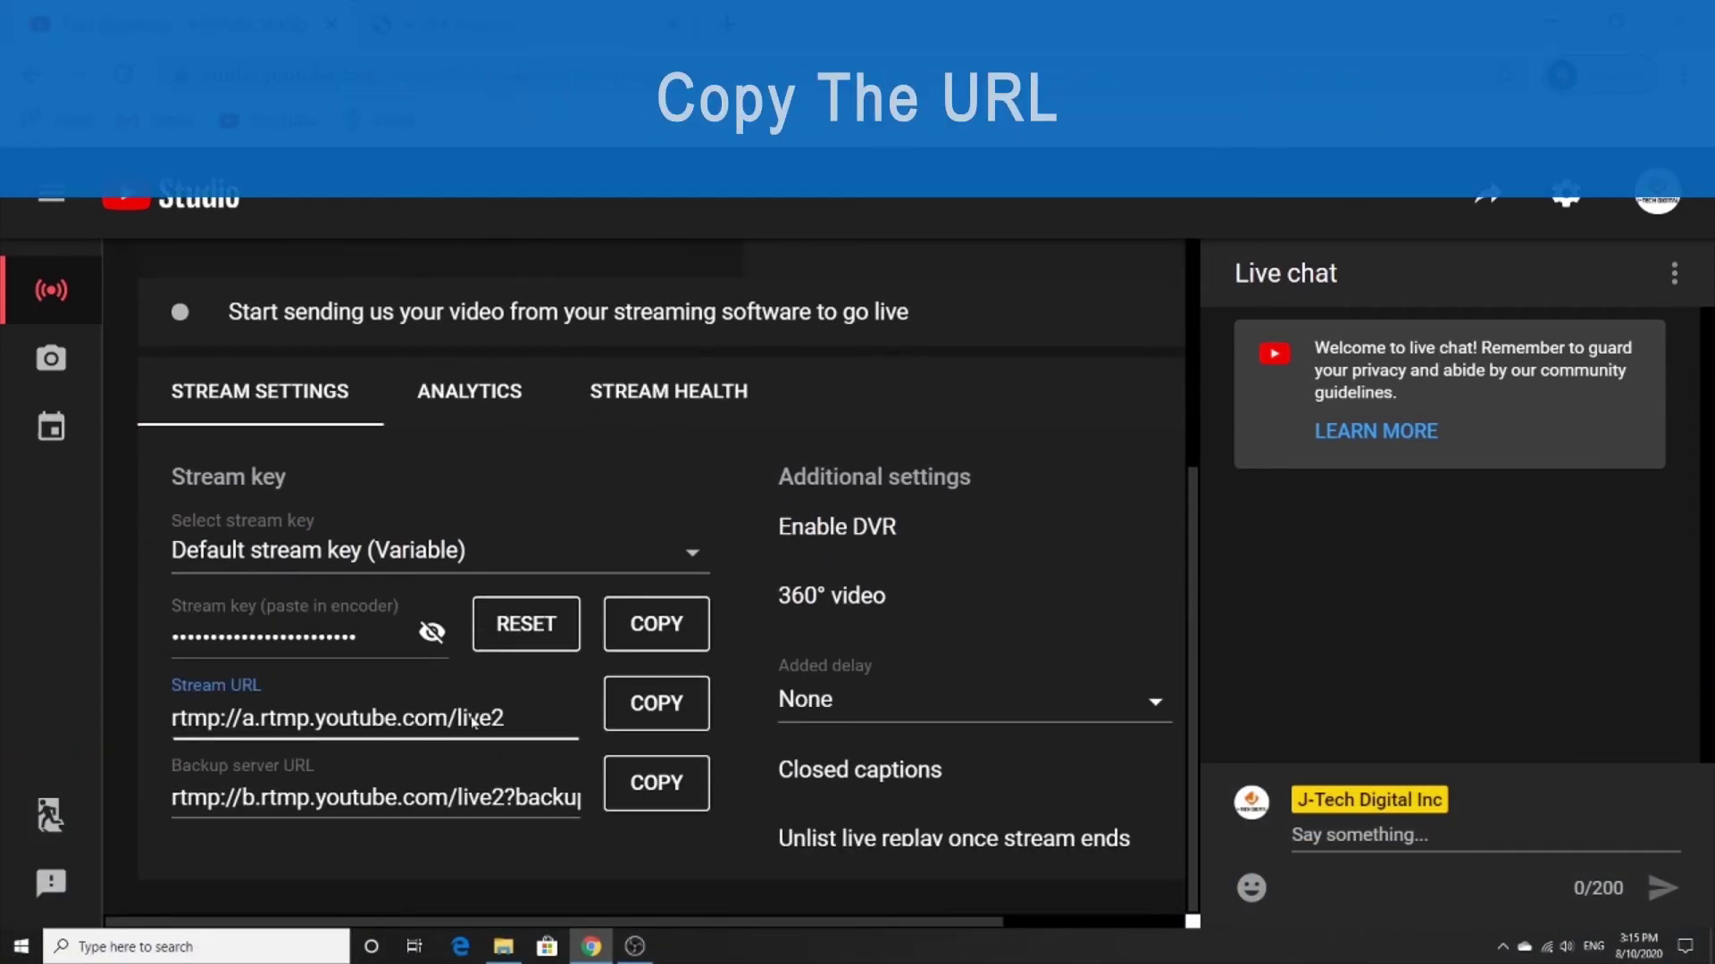
left_click(693, 718)
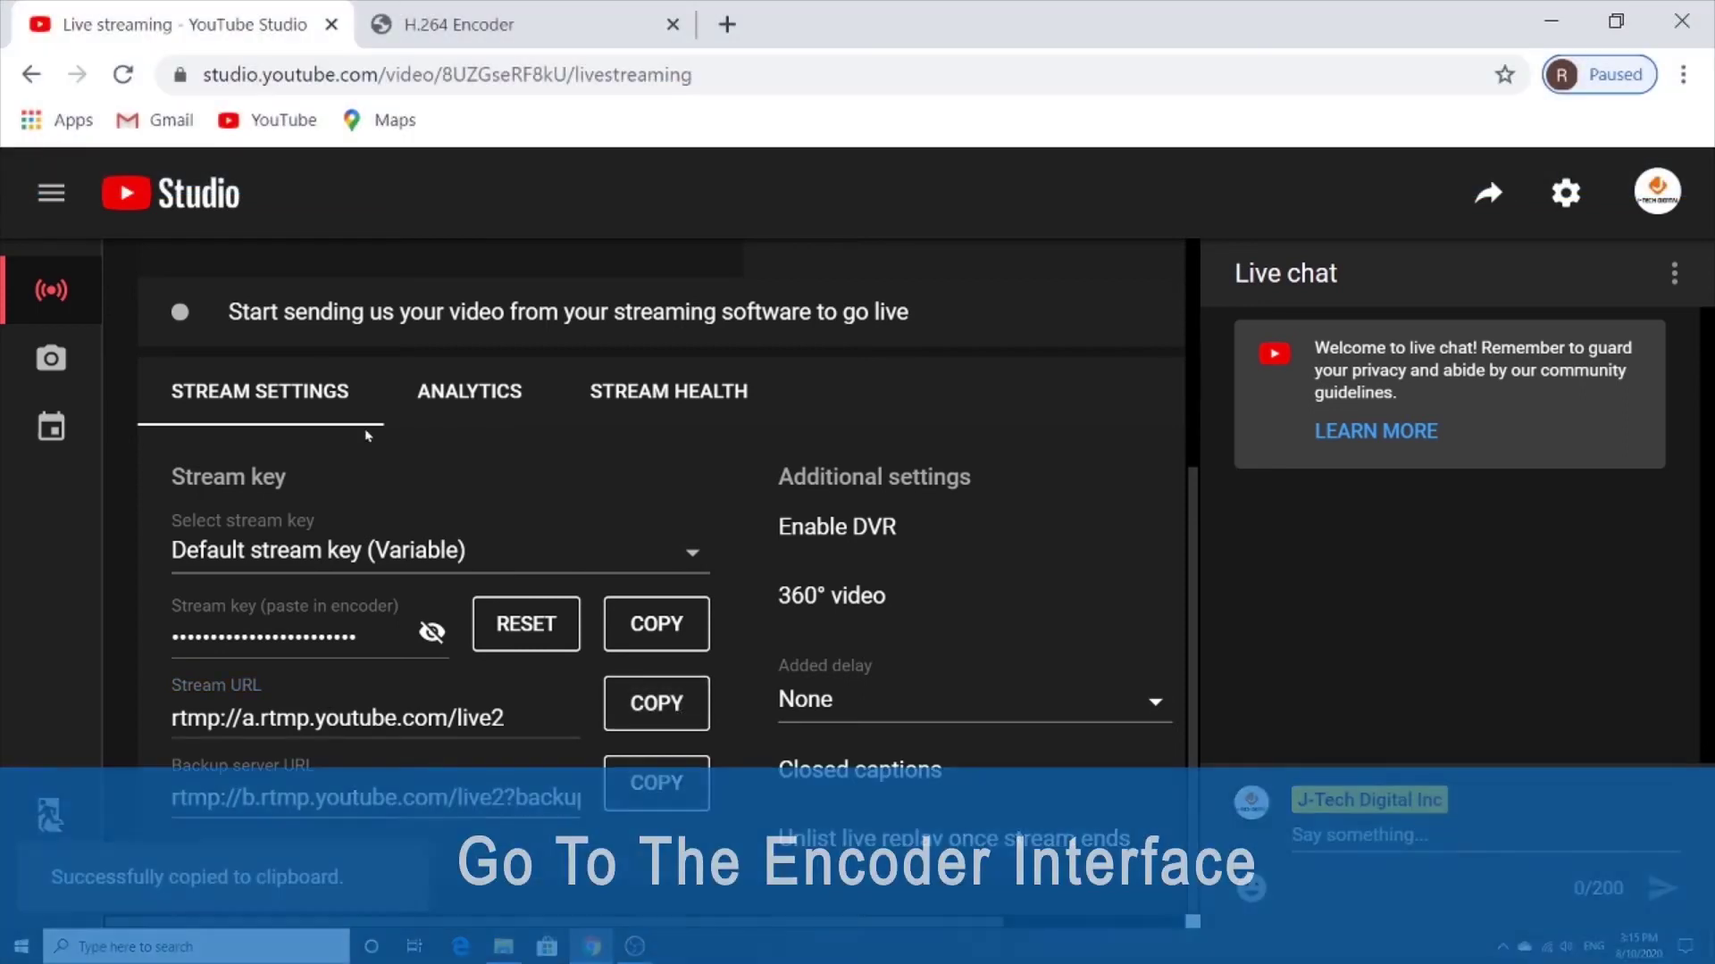
left_click(516, 36)
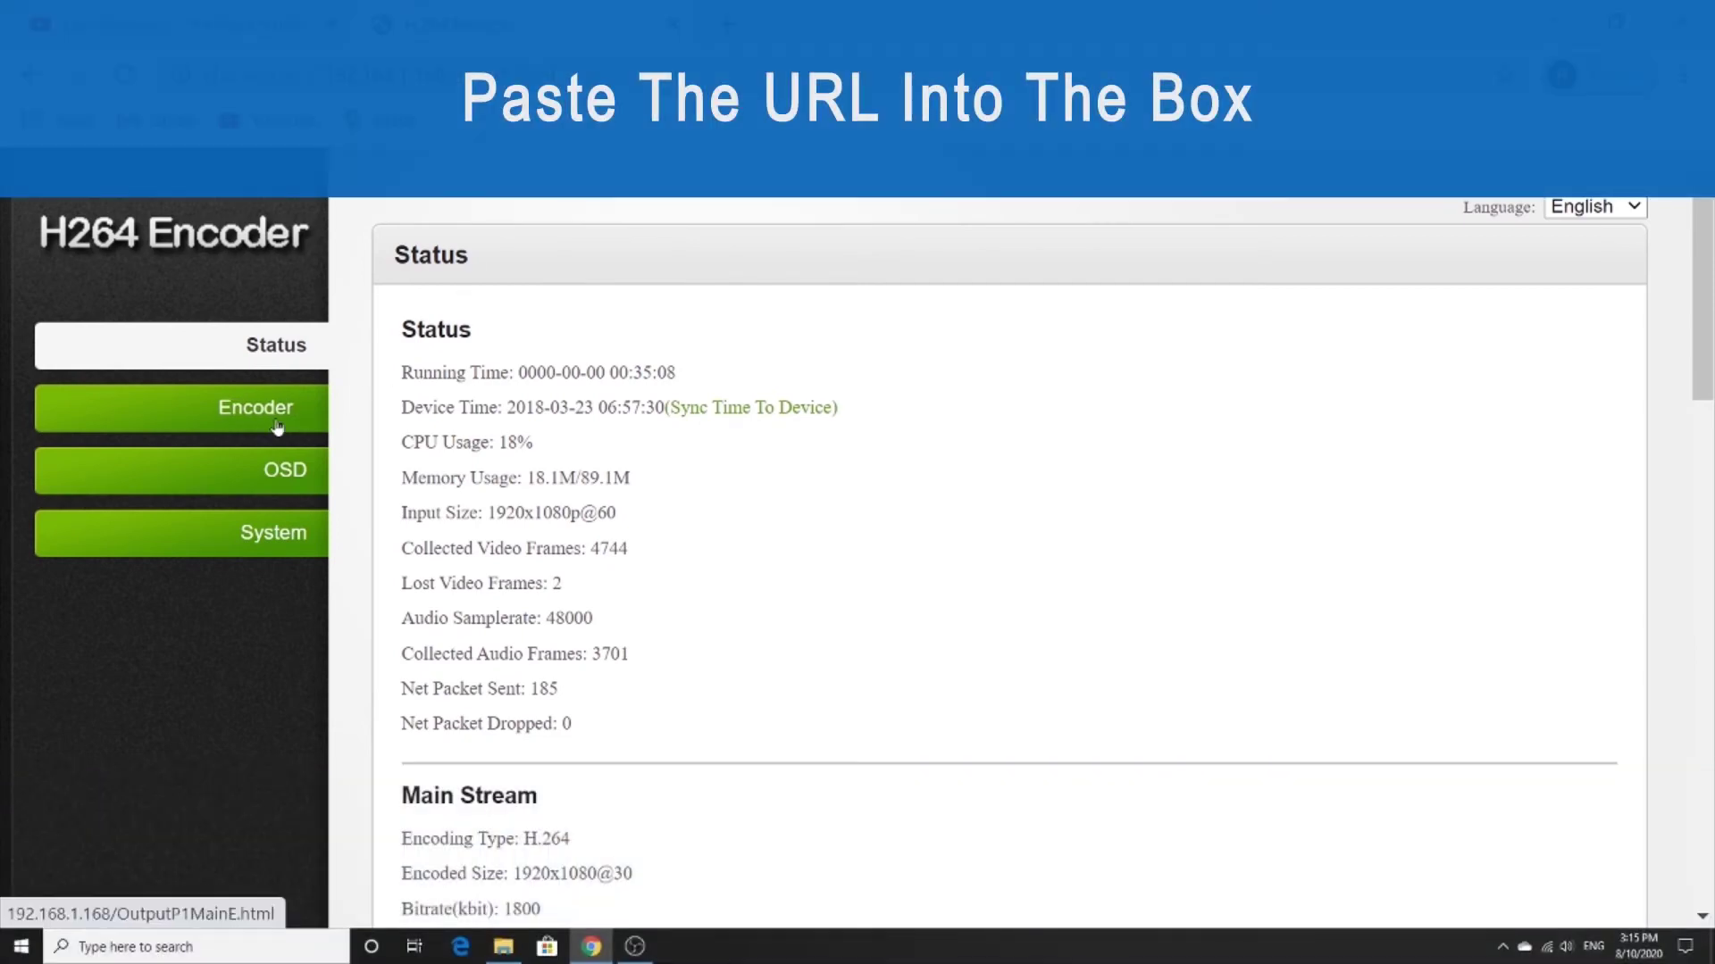
Replace the encoder's old push URL with rtmp://a.rtmp.youtube.com/live2, then return to YouTube Studio.
left_click(277, 427)
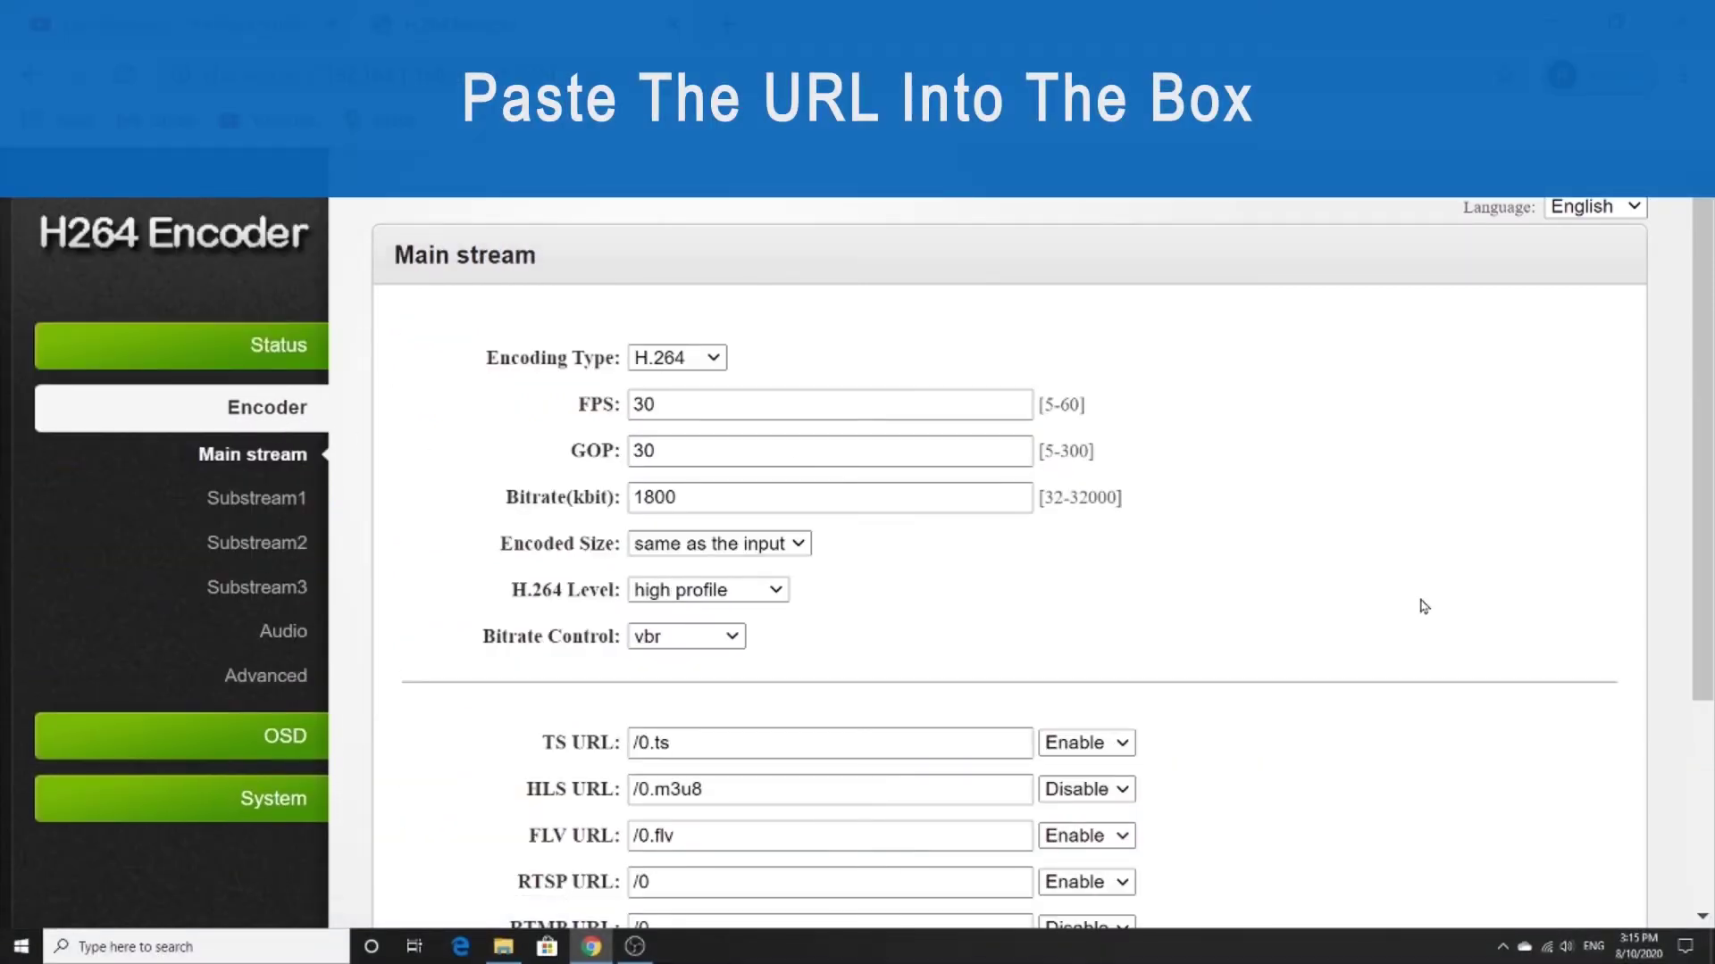
scroll(1424, 606, "down", 3)
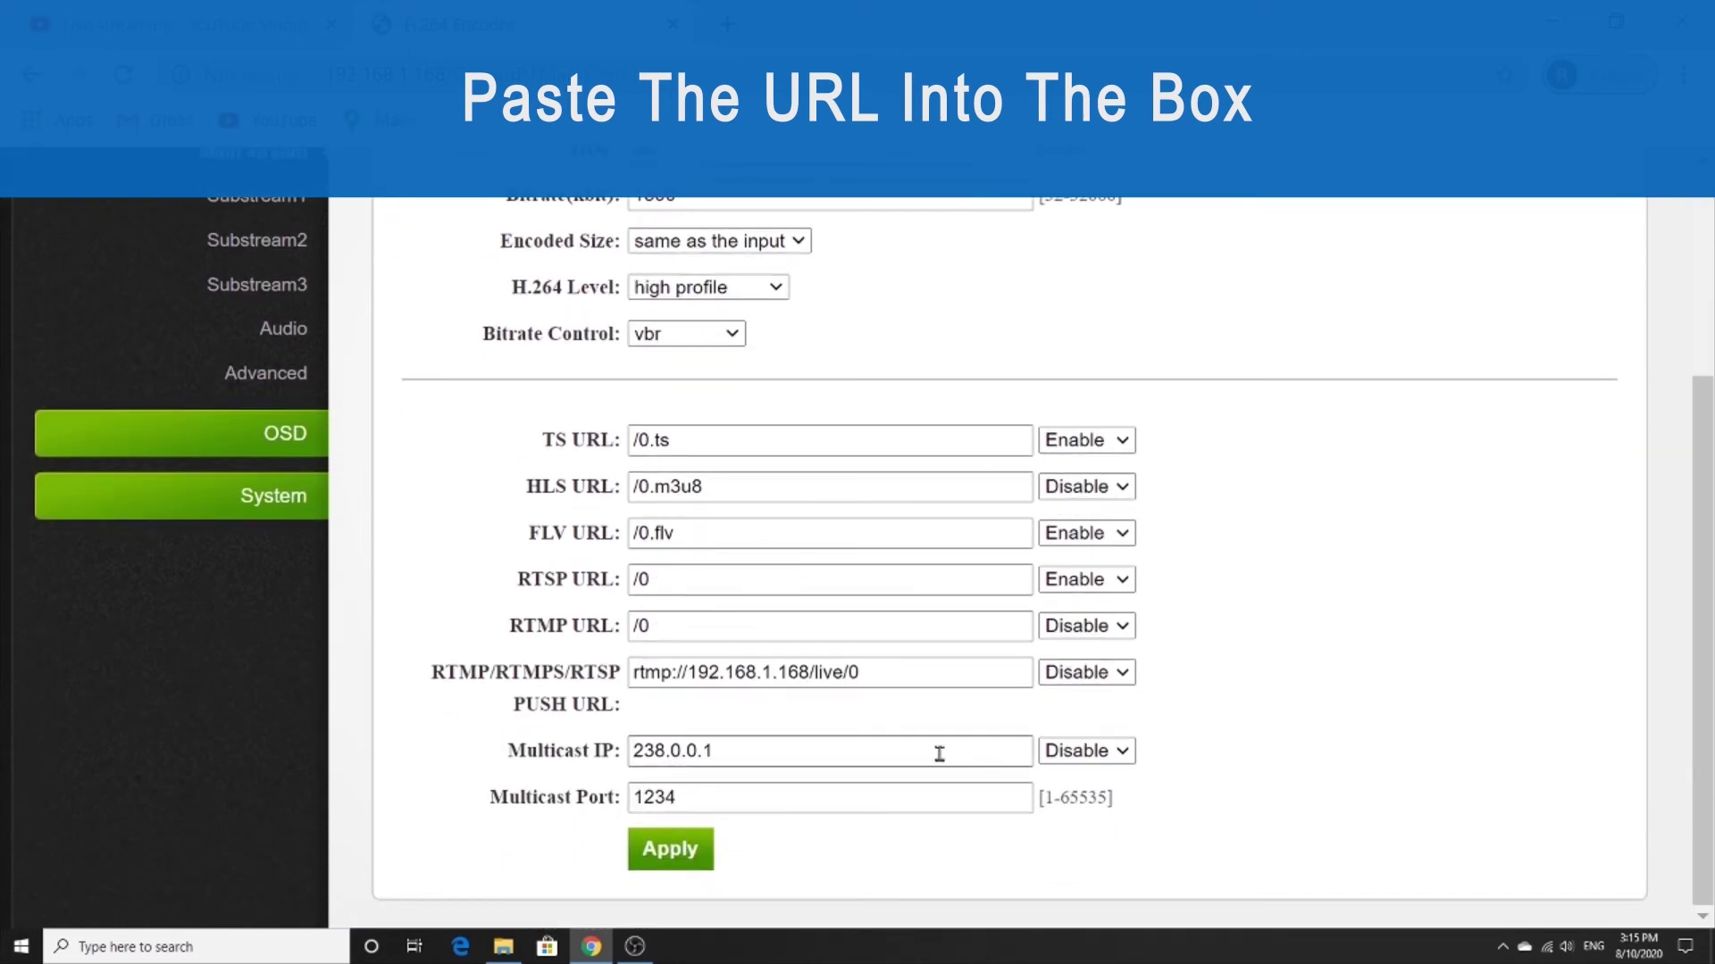
left_click_drag(911, 673, 547, 651)
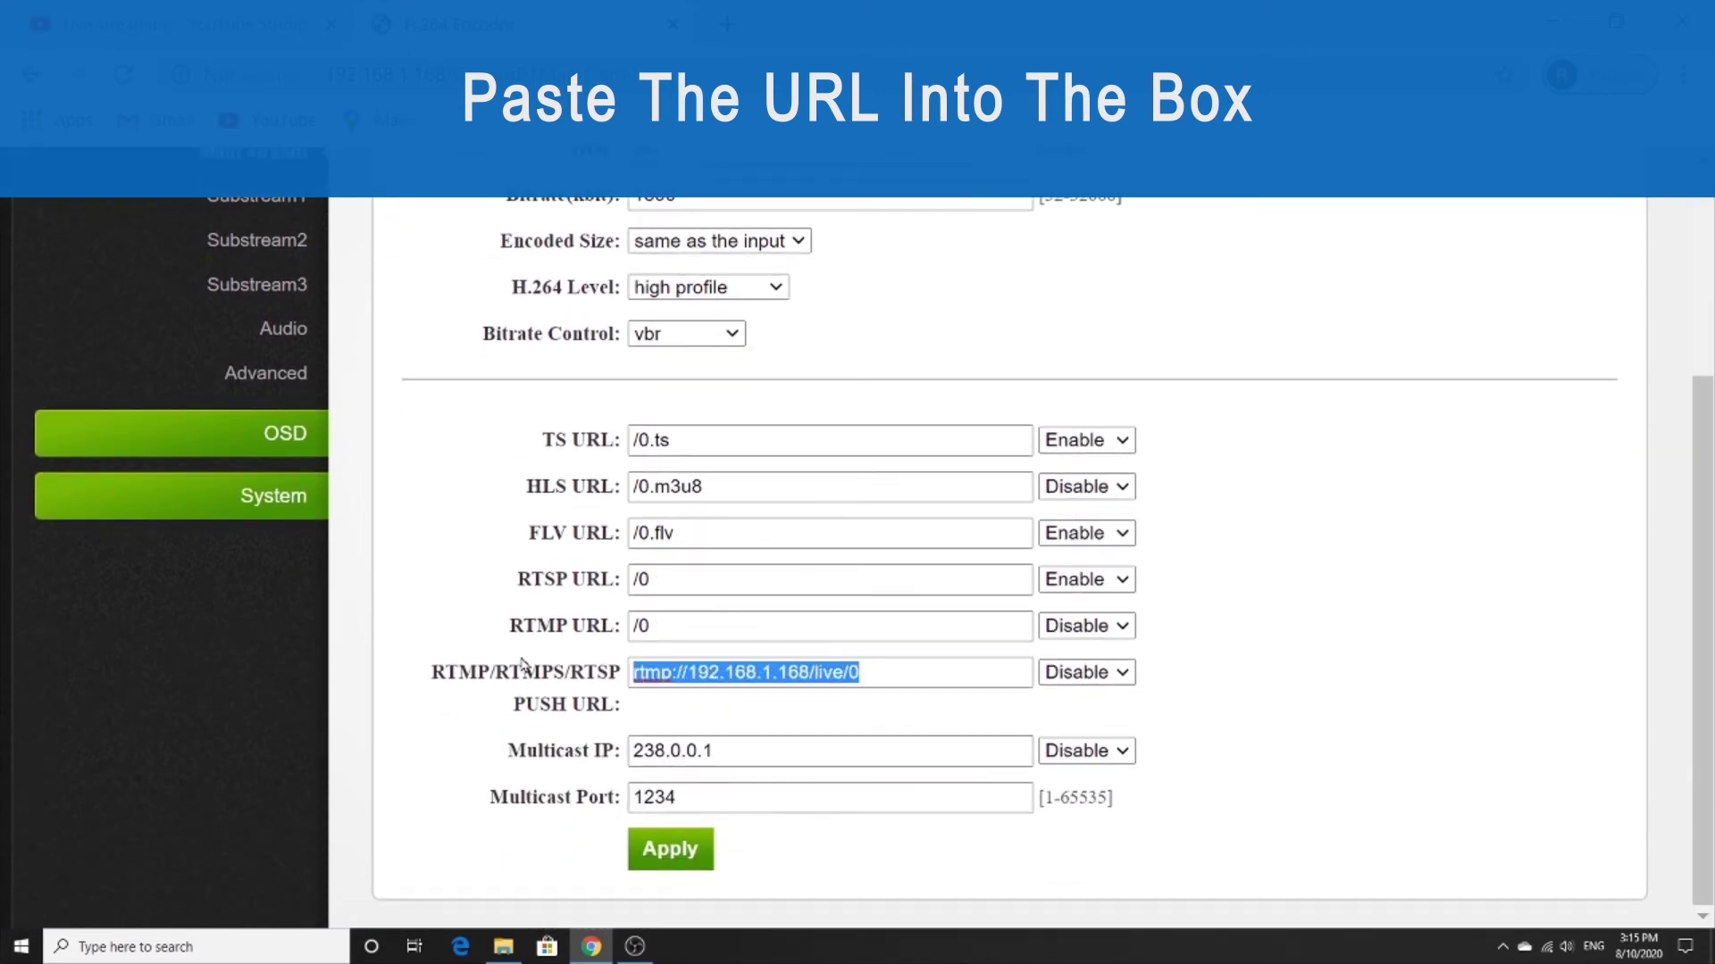
key("BackSpace")
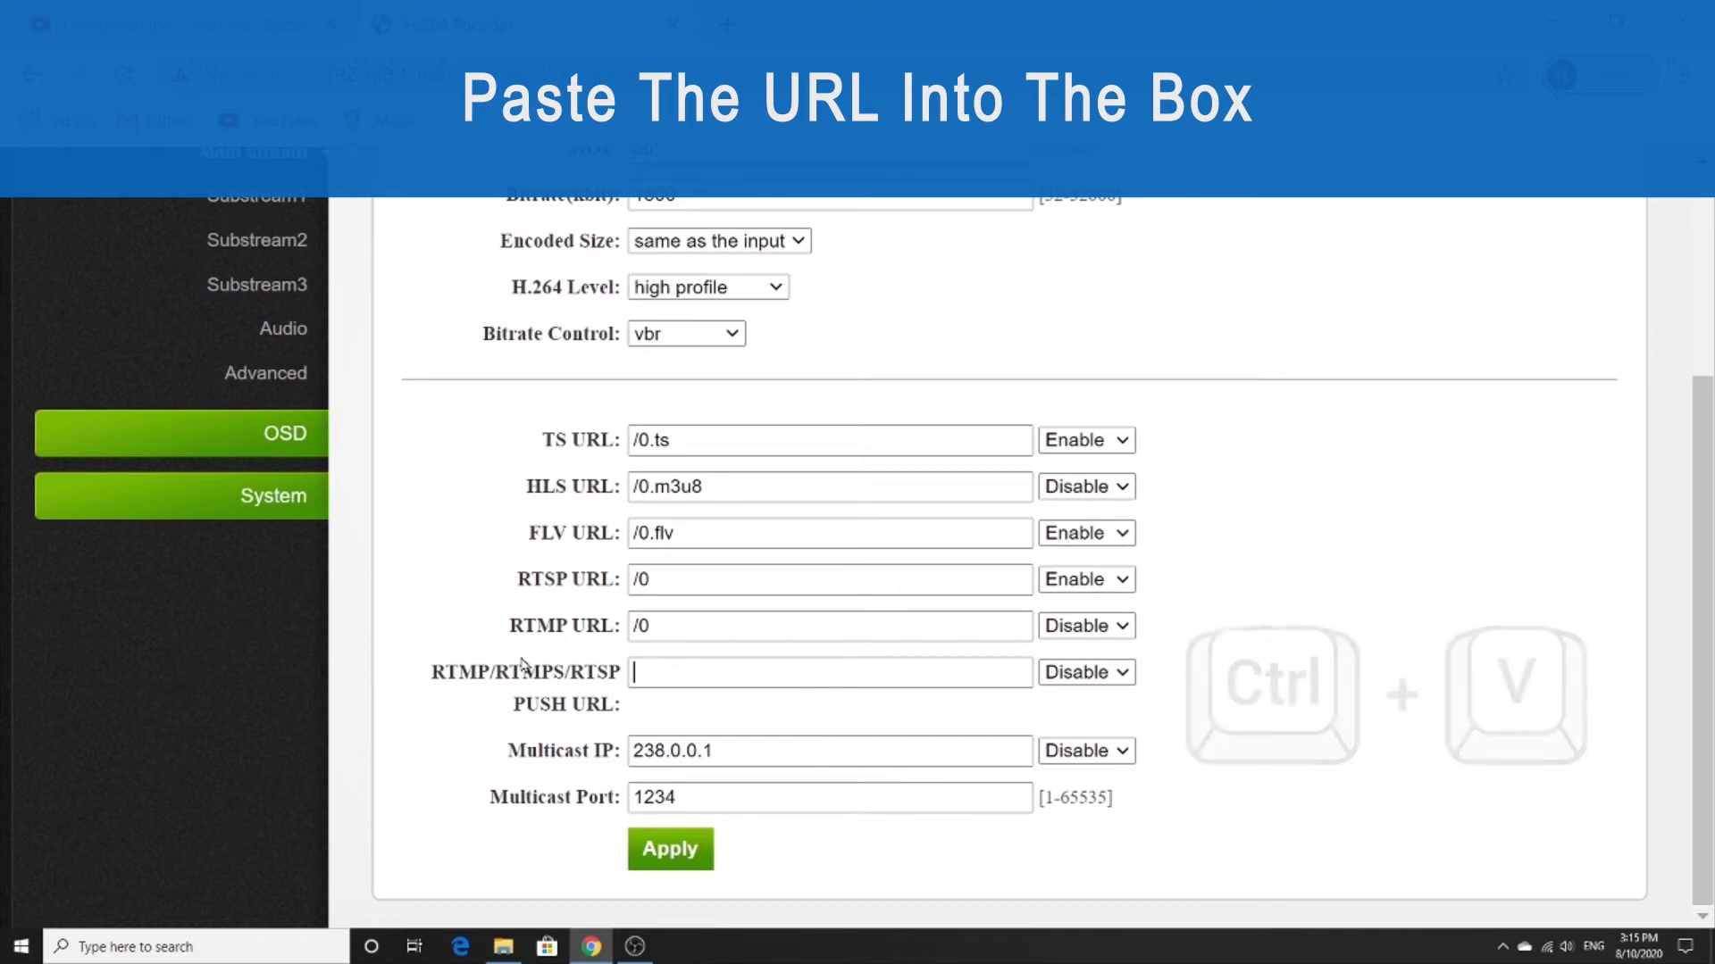
key("ctrl+v")
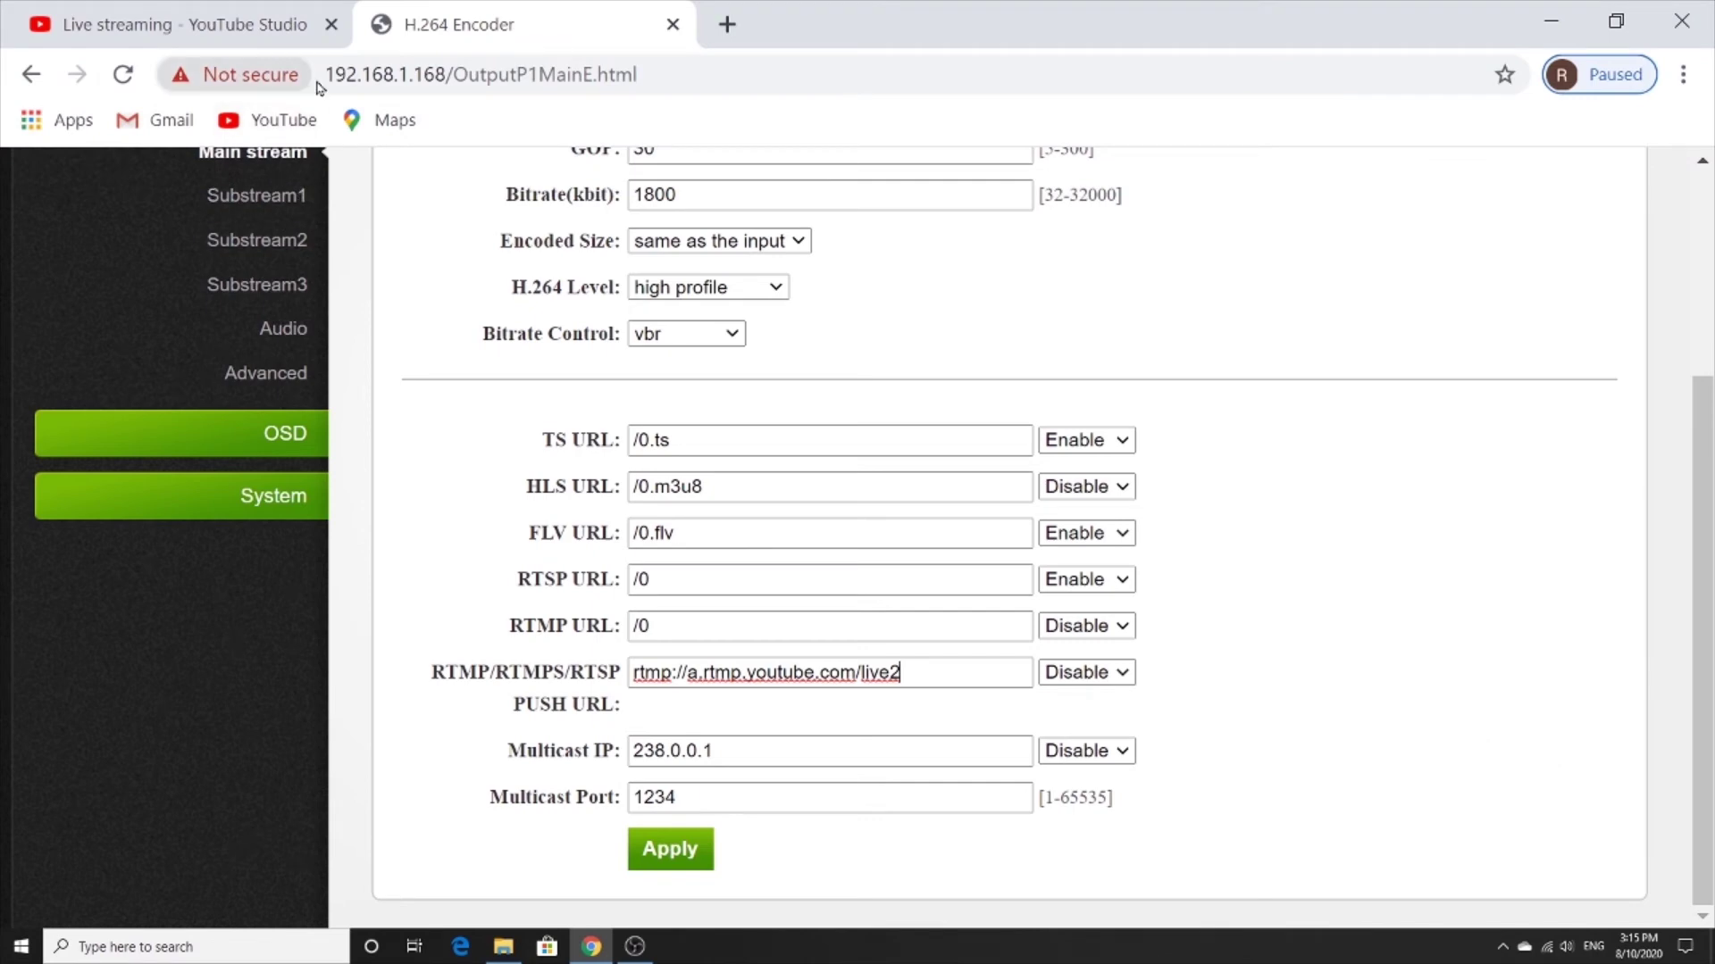
left_click(250, 29)
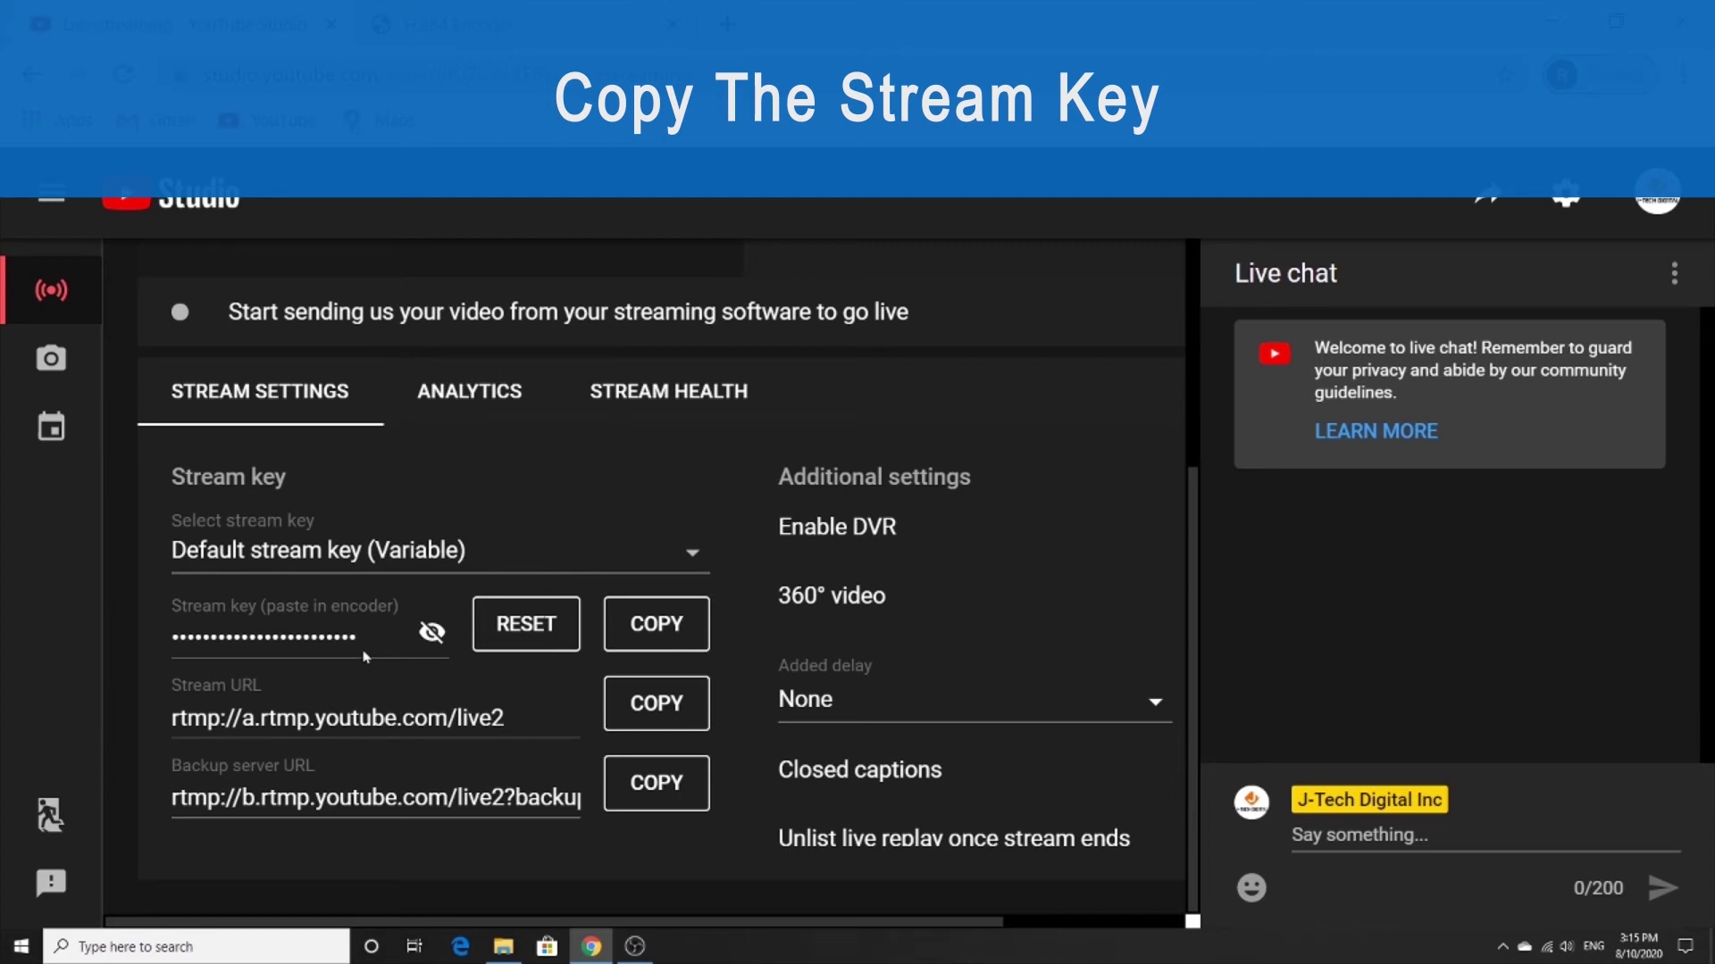
Reveal and copy the YouTube stream key, then place the cursor at the end of the encoder's push URL.
left_click(429, 634)
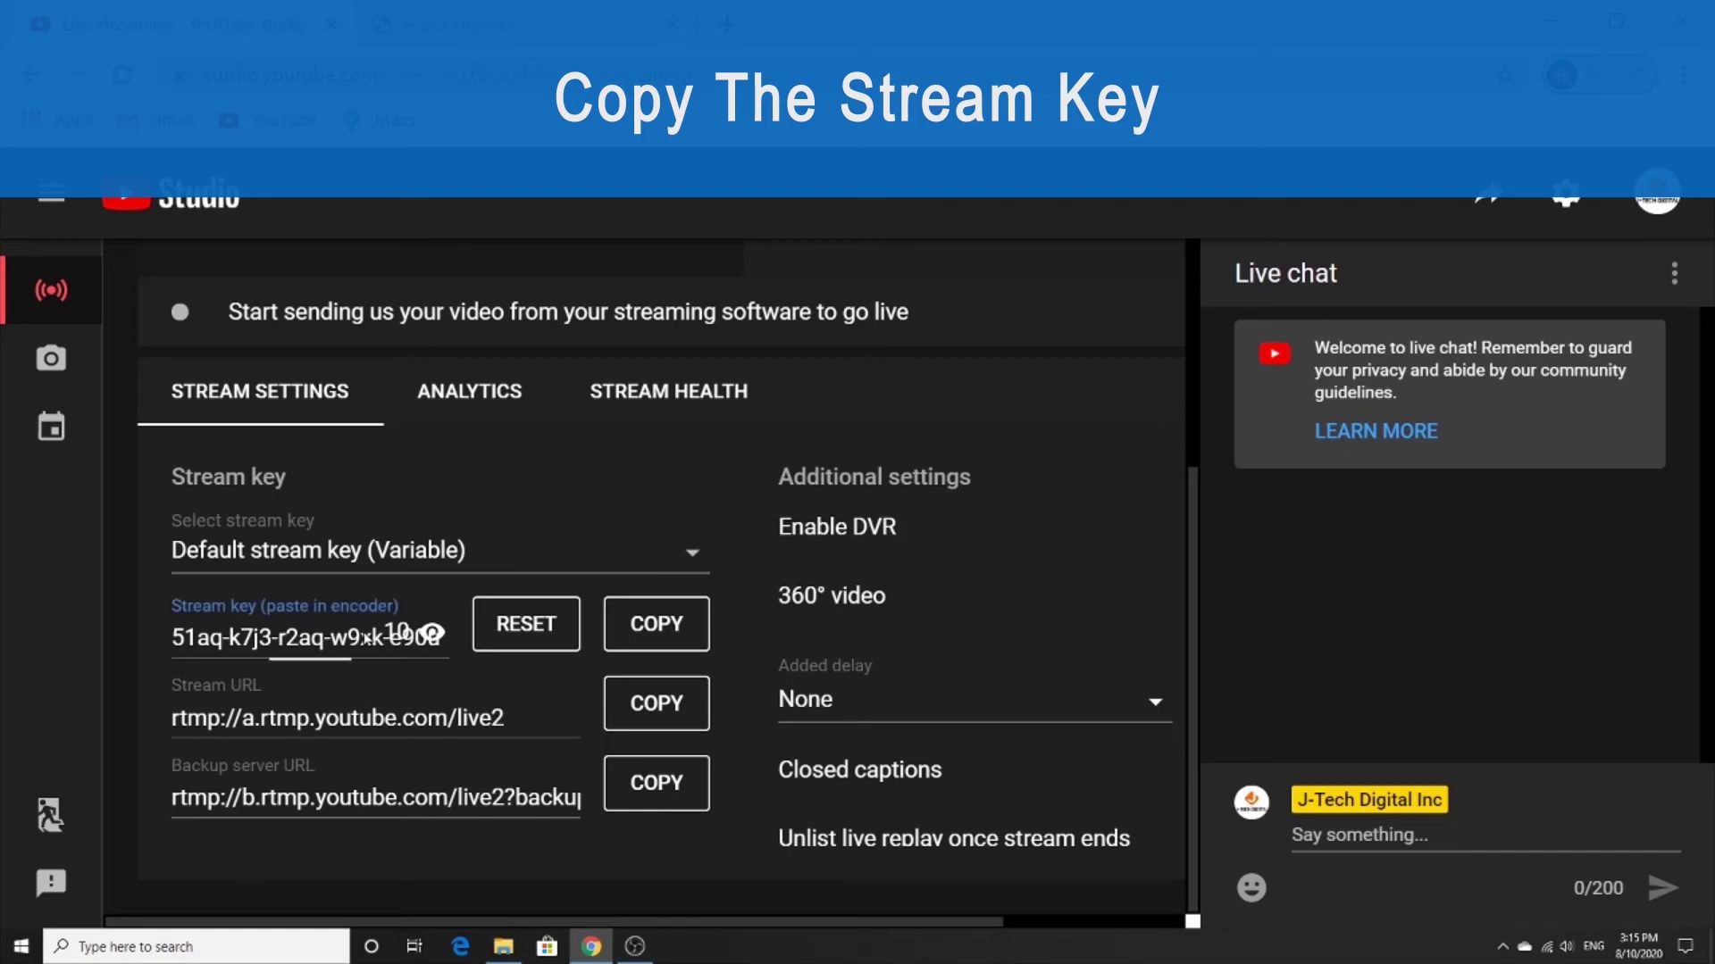
left_click(648, 622)
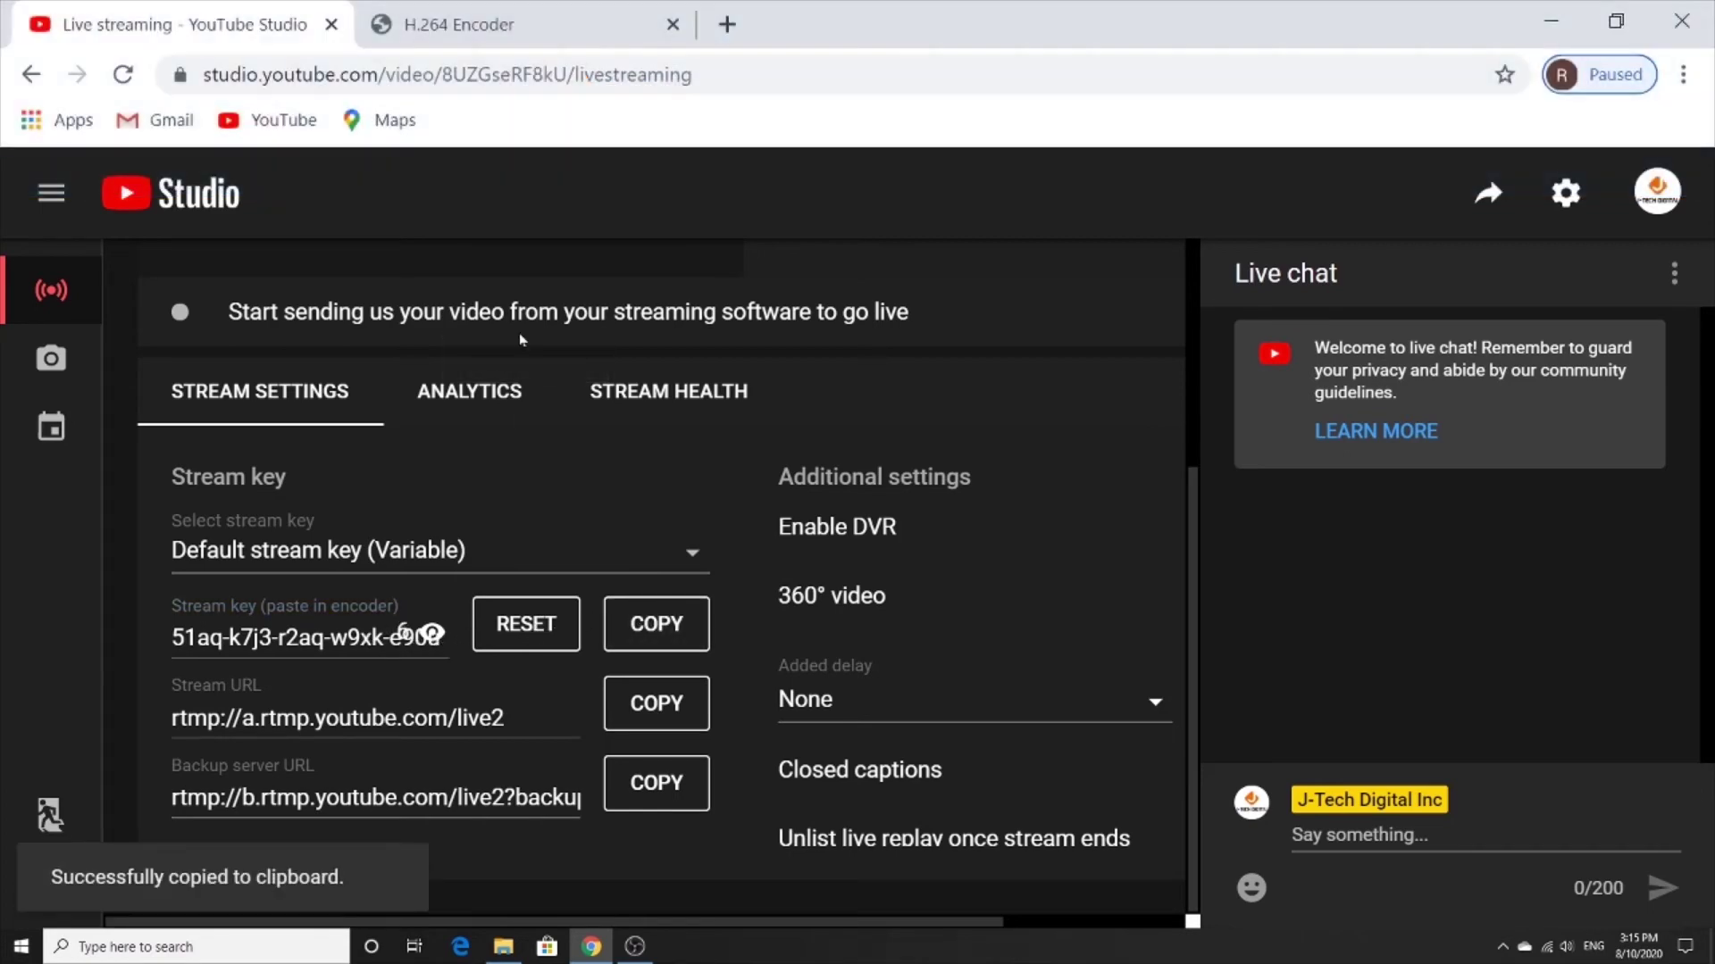
left_click(502, 25)
left_click(933, 671)
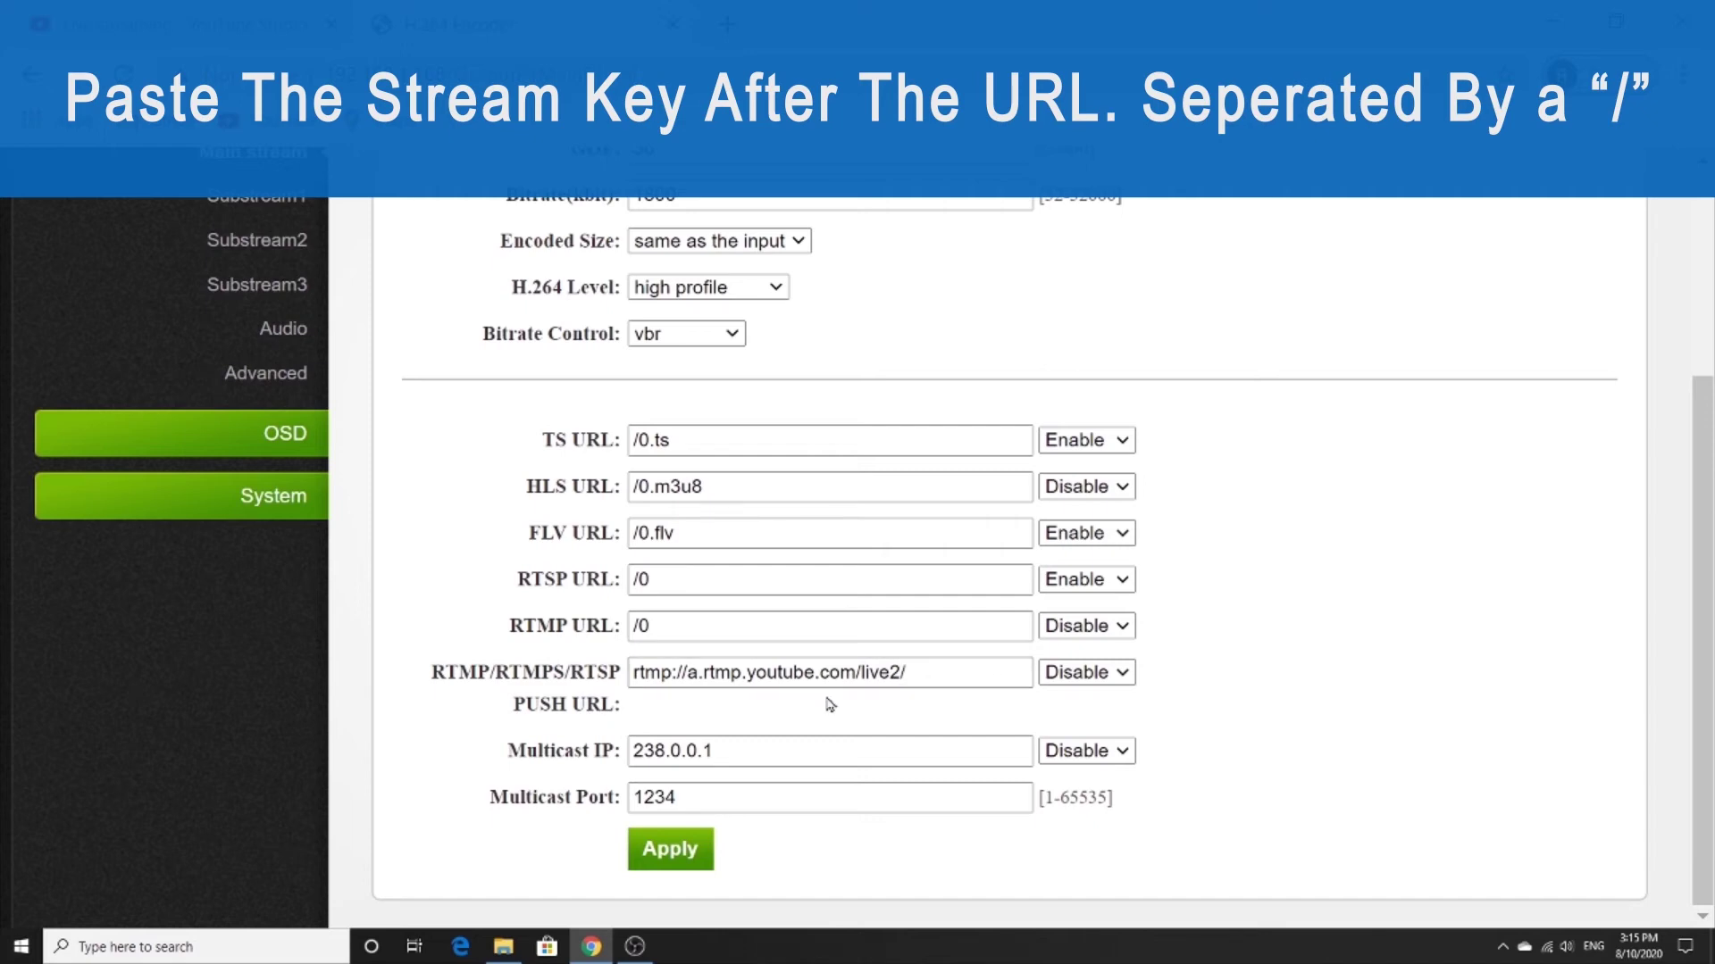
Append the stream key after 'live2/', set the push URL to Enable, and apply the settings.
key("ctrl+v")
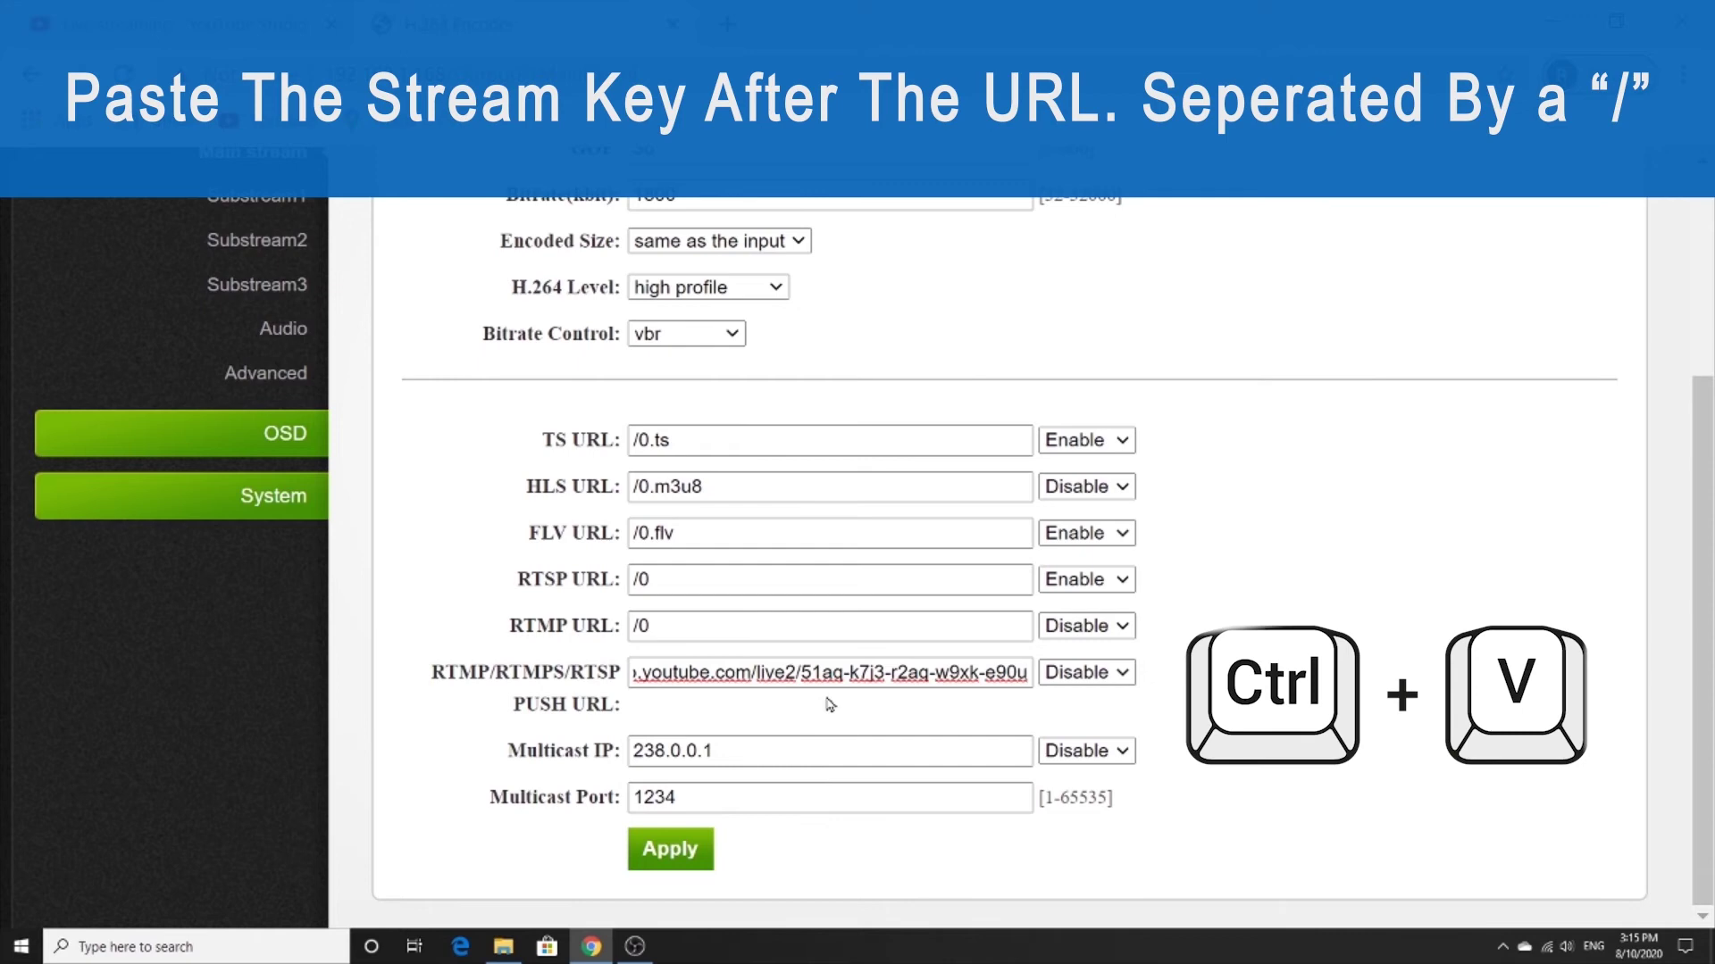
left_click(1122, 673)
left_click(1124, 720)
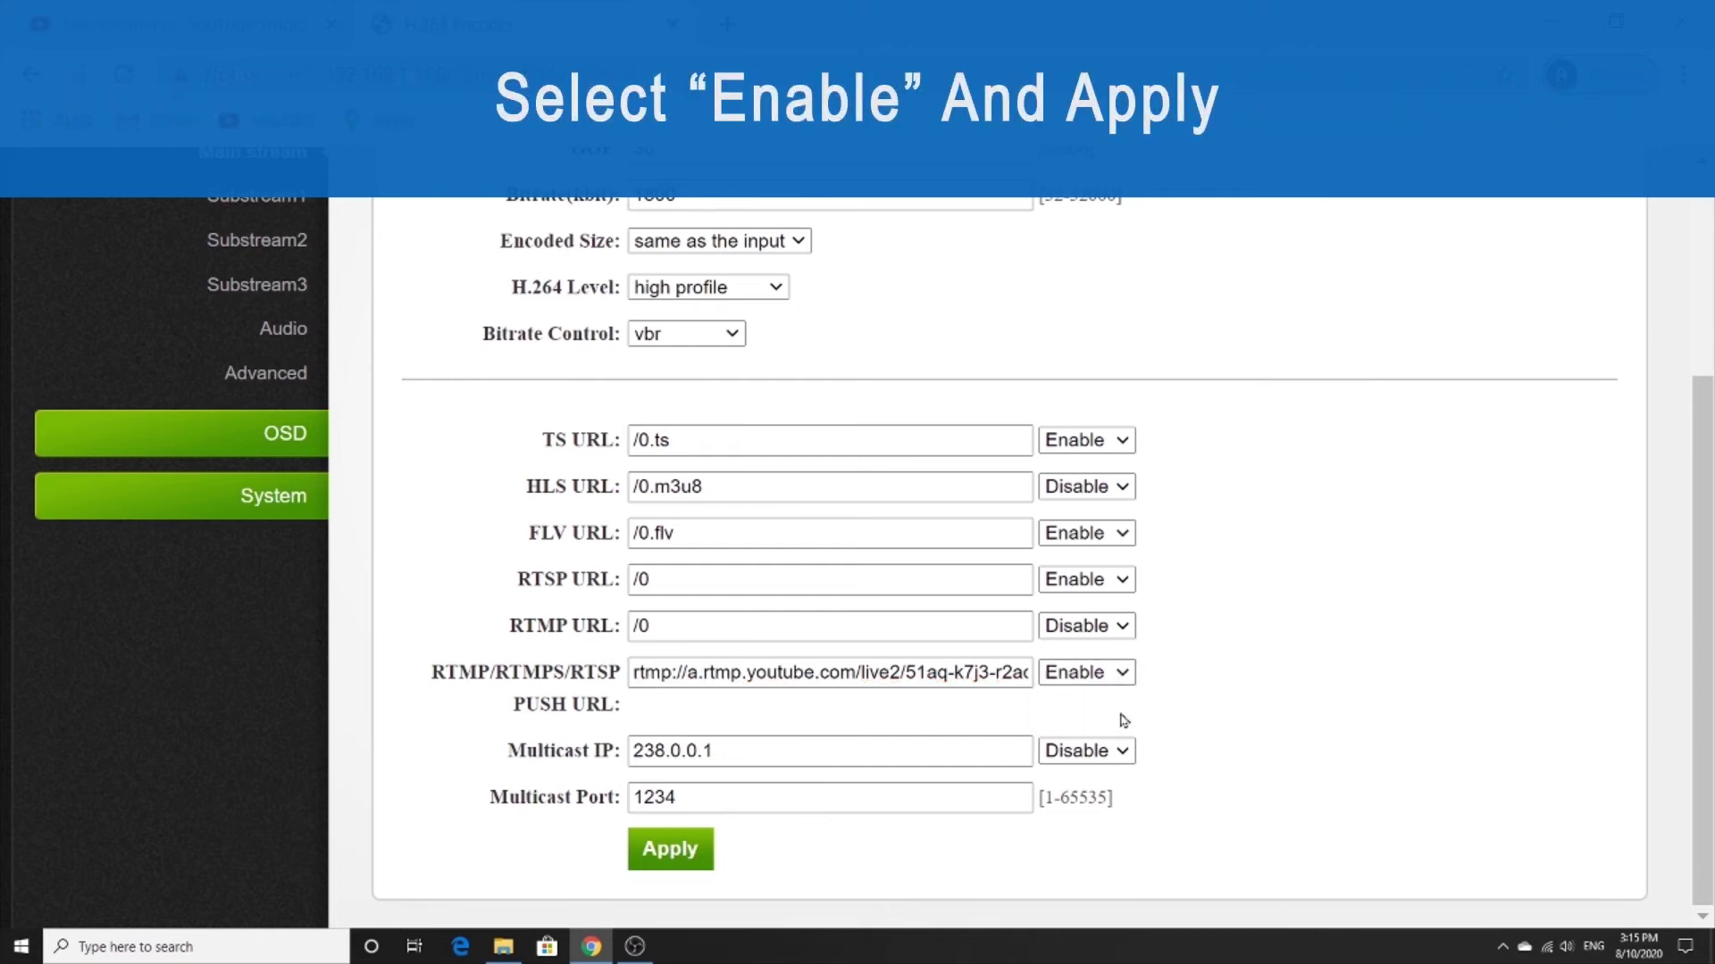
left_click(697, 867)
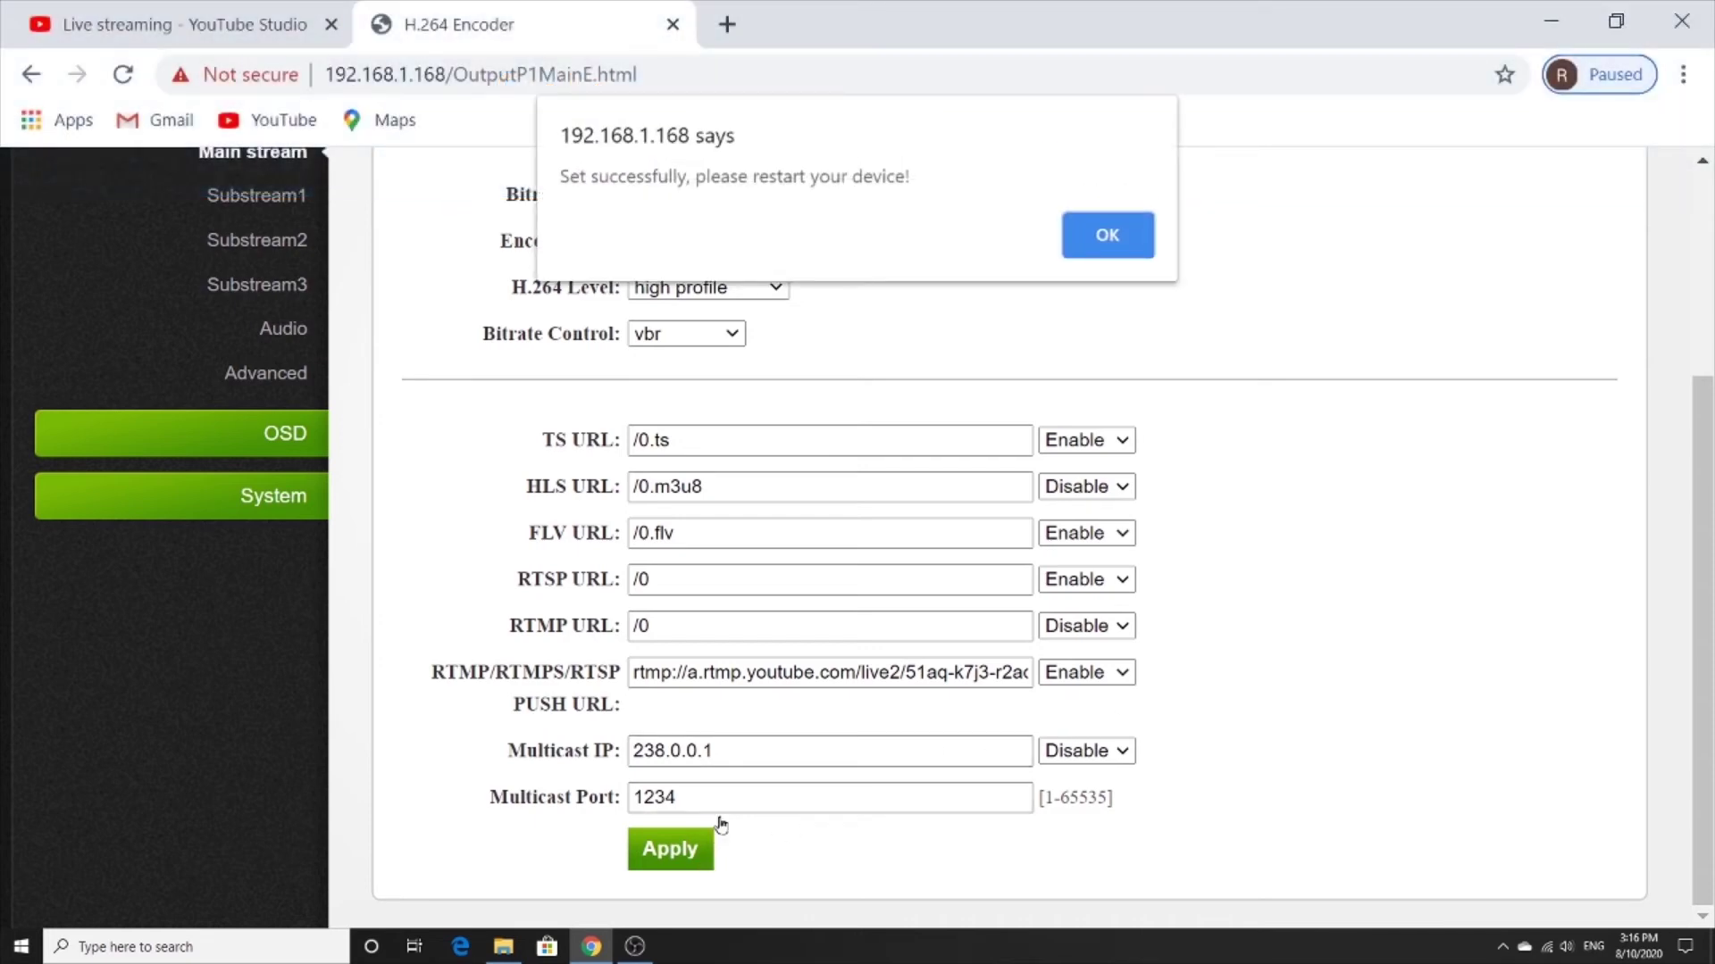
left_click(1106, 238)
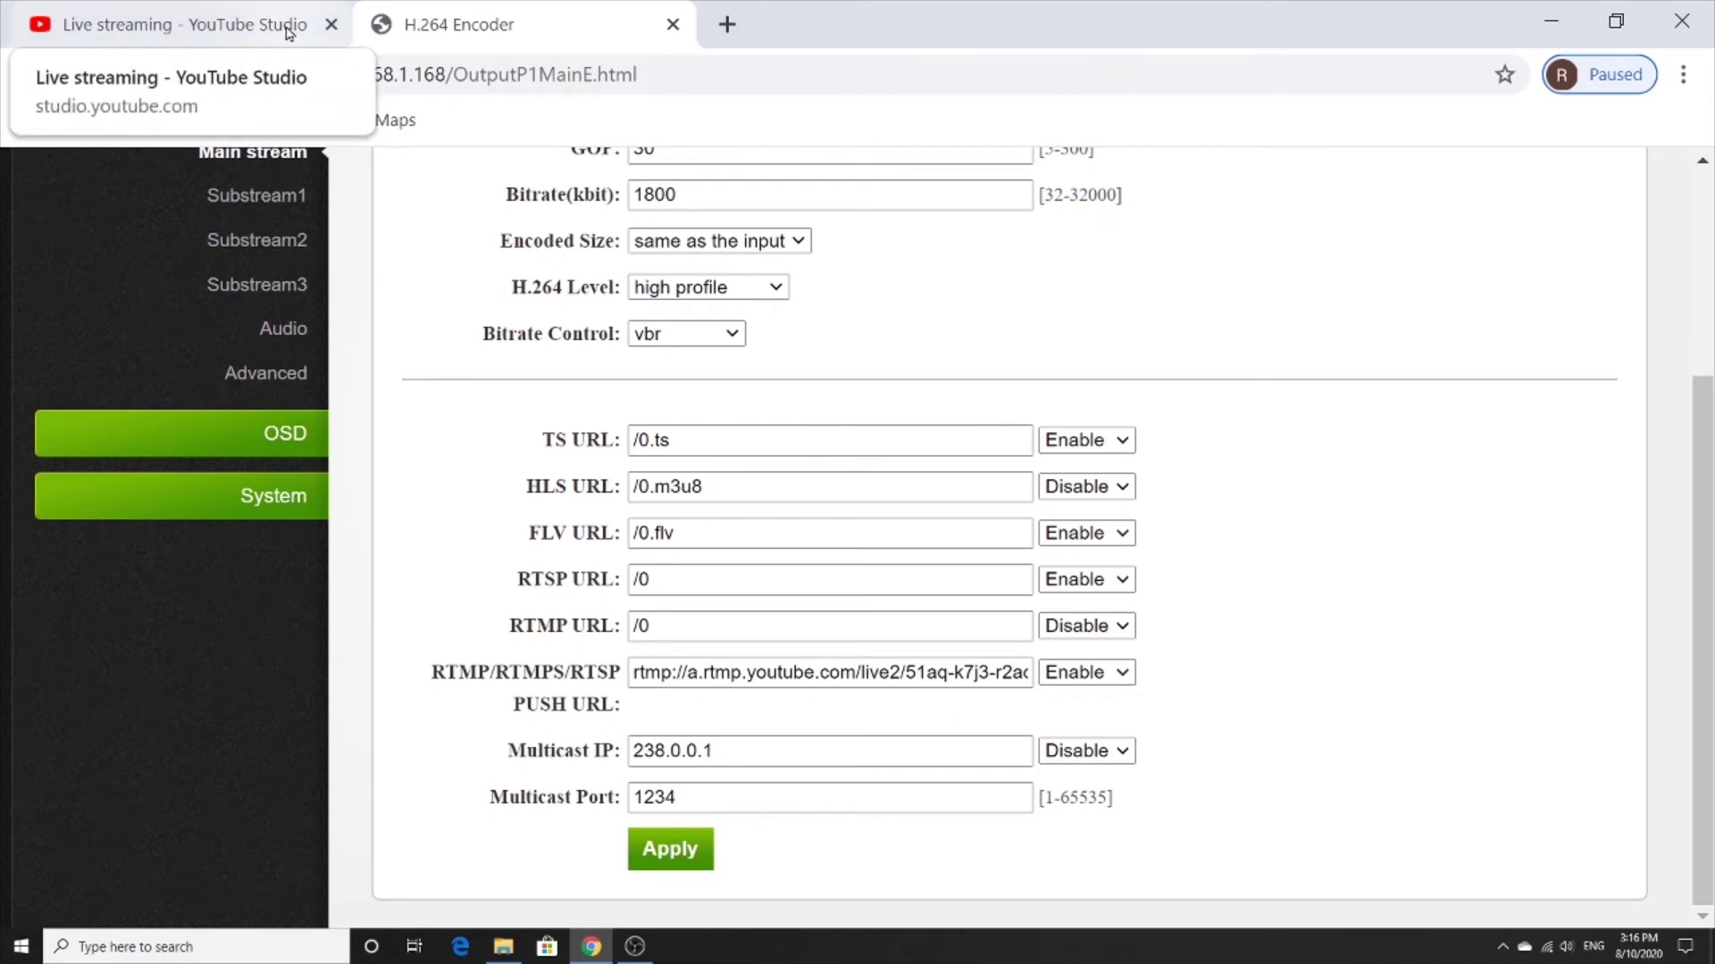
Check in YouTube Studio that the encoder stream is live with an Excellent connection.
left_click(287, 34)
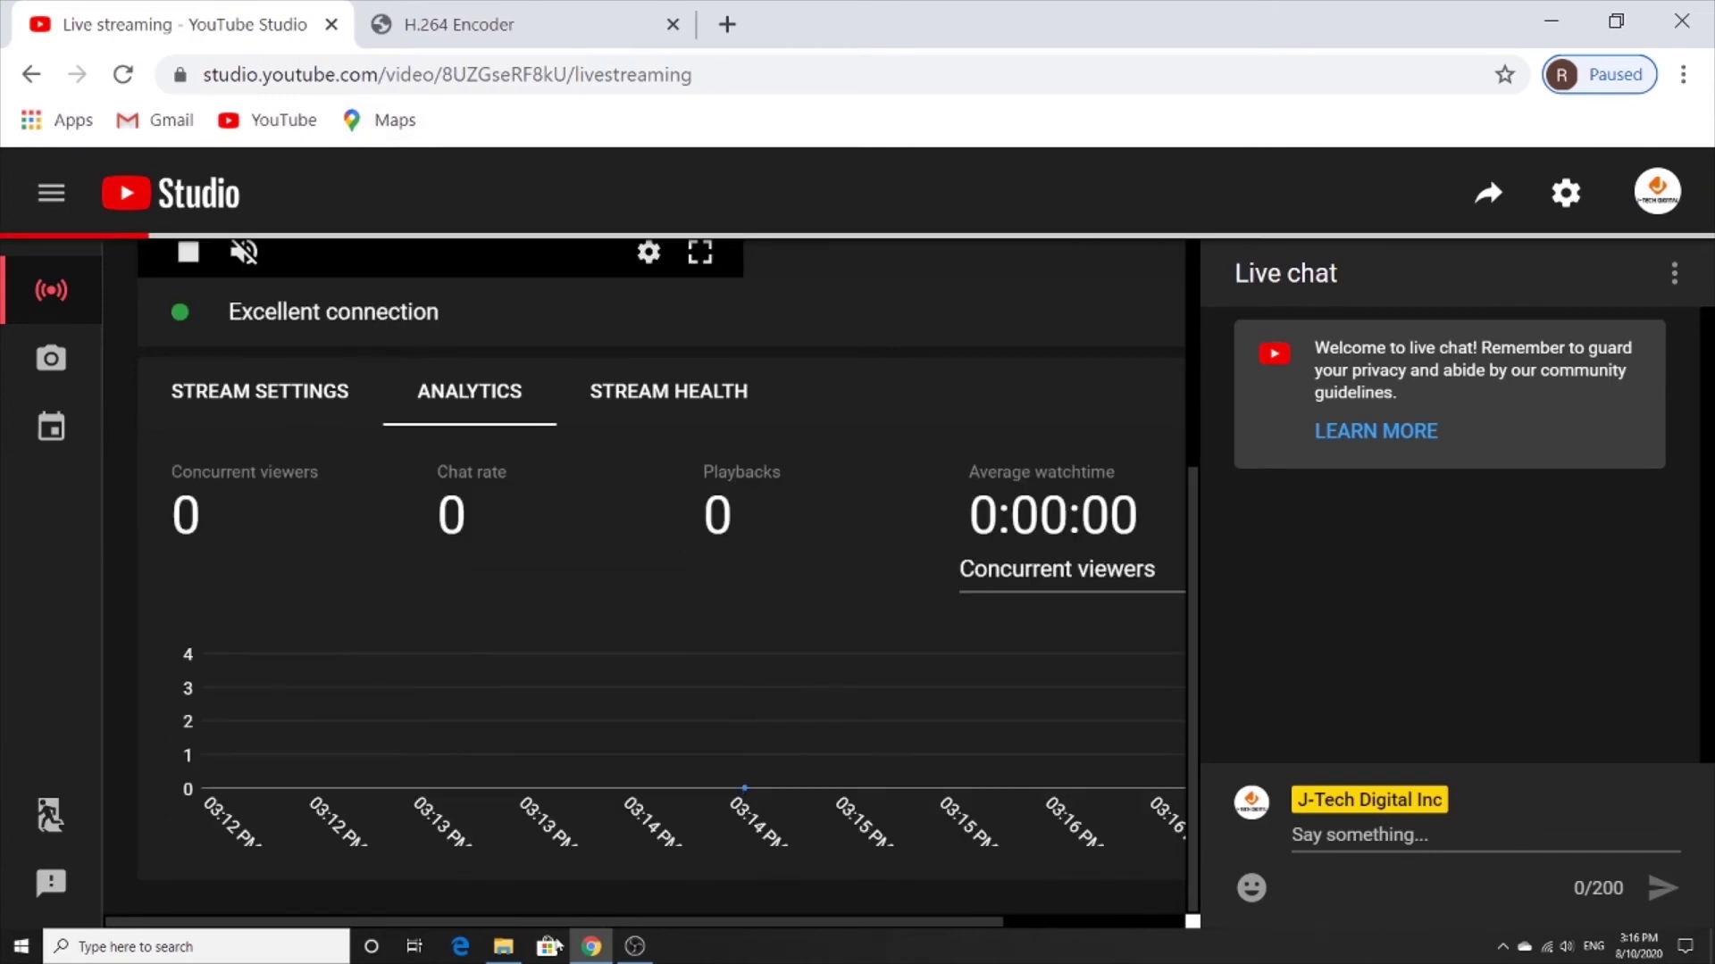
scroll(540, 847, "up", 4)
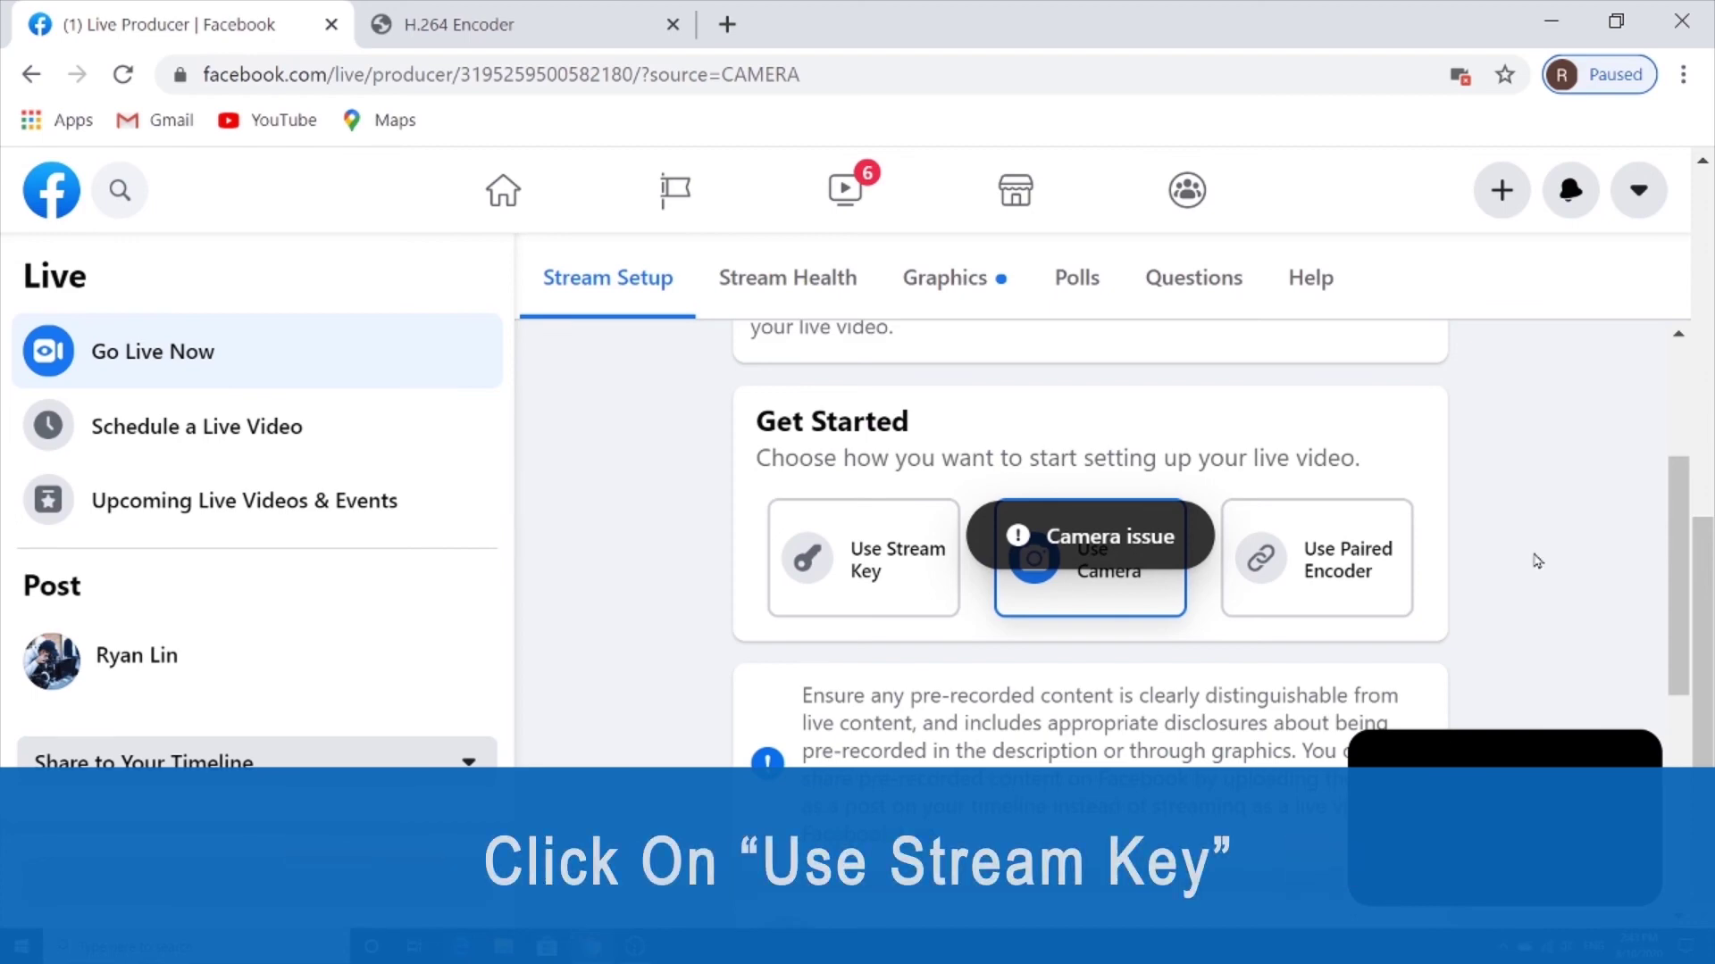
left_click(904, 600)
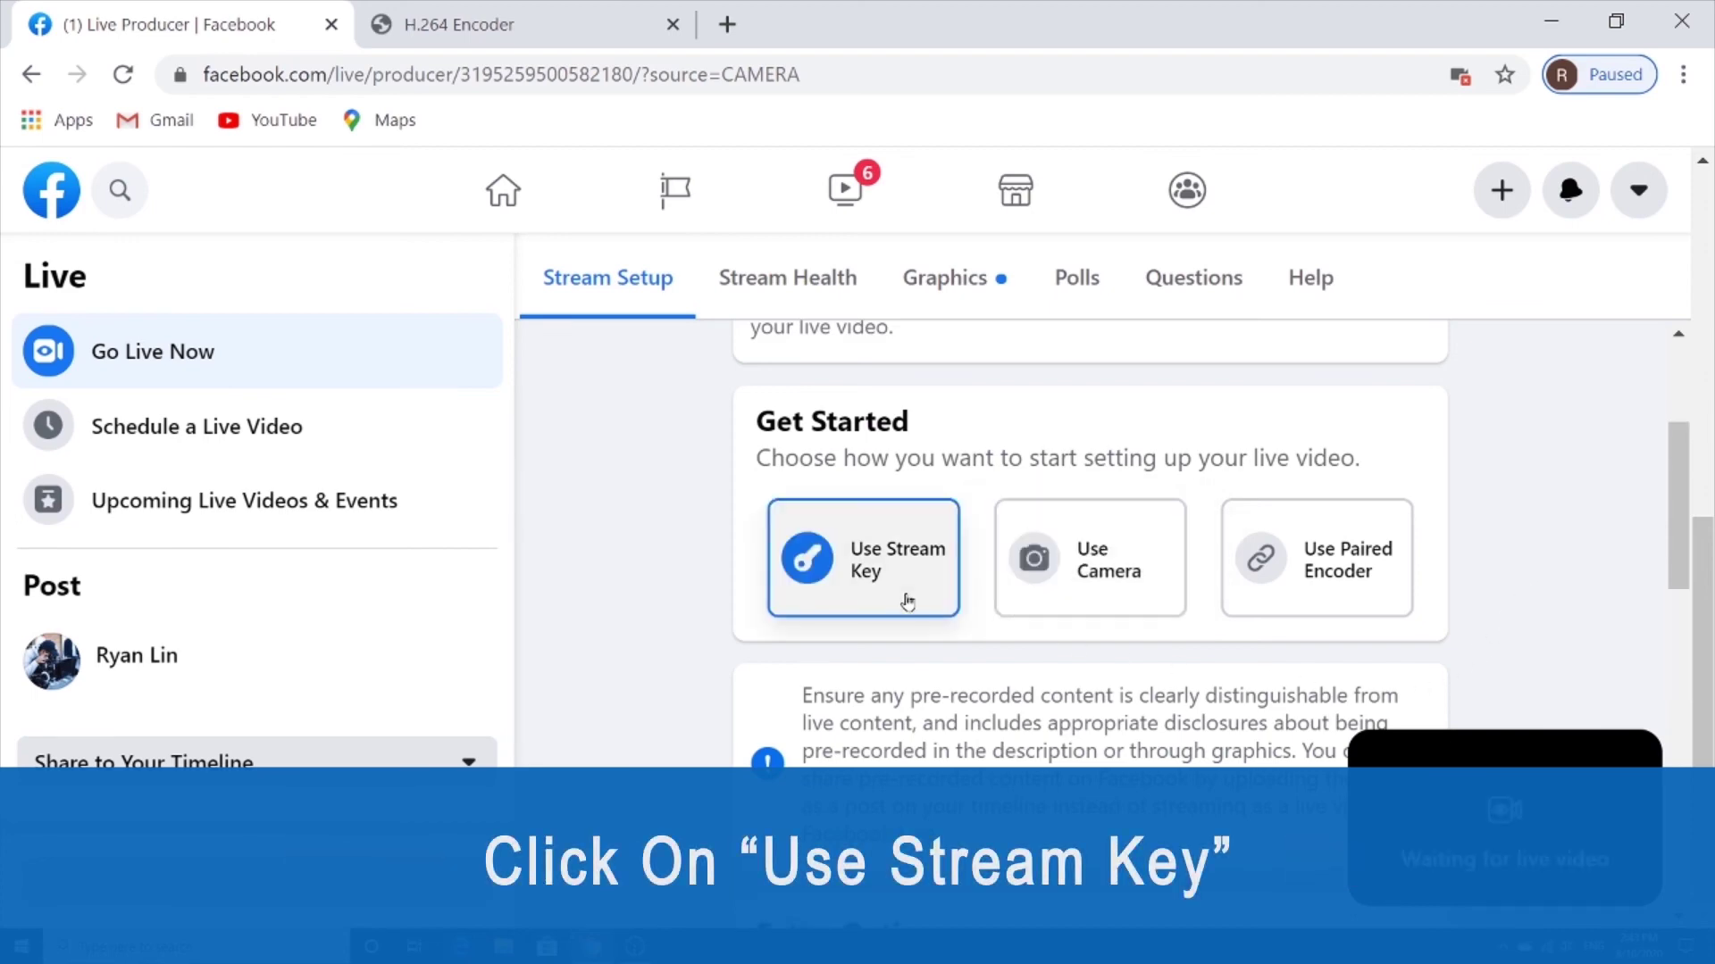
scroll(938, 560, "down", 7)
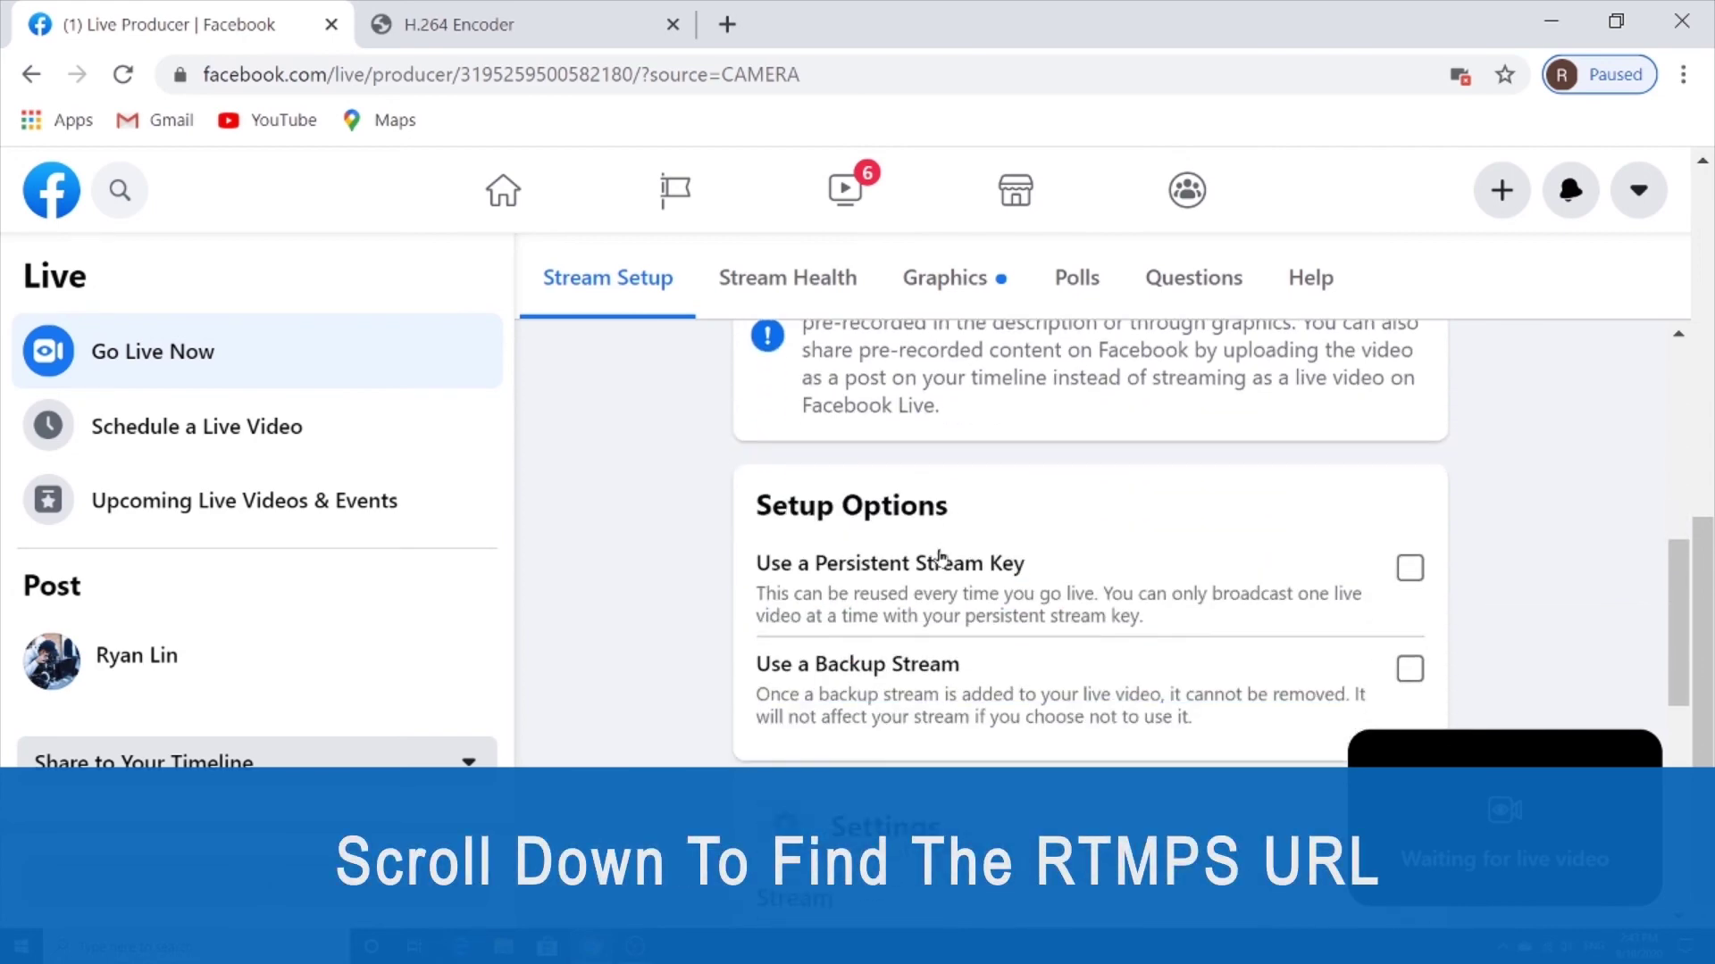
scroll(939, 551, "down", 5)
left_click_drag(1192, 507, 750, 503)
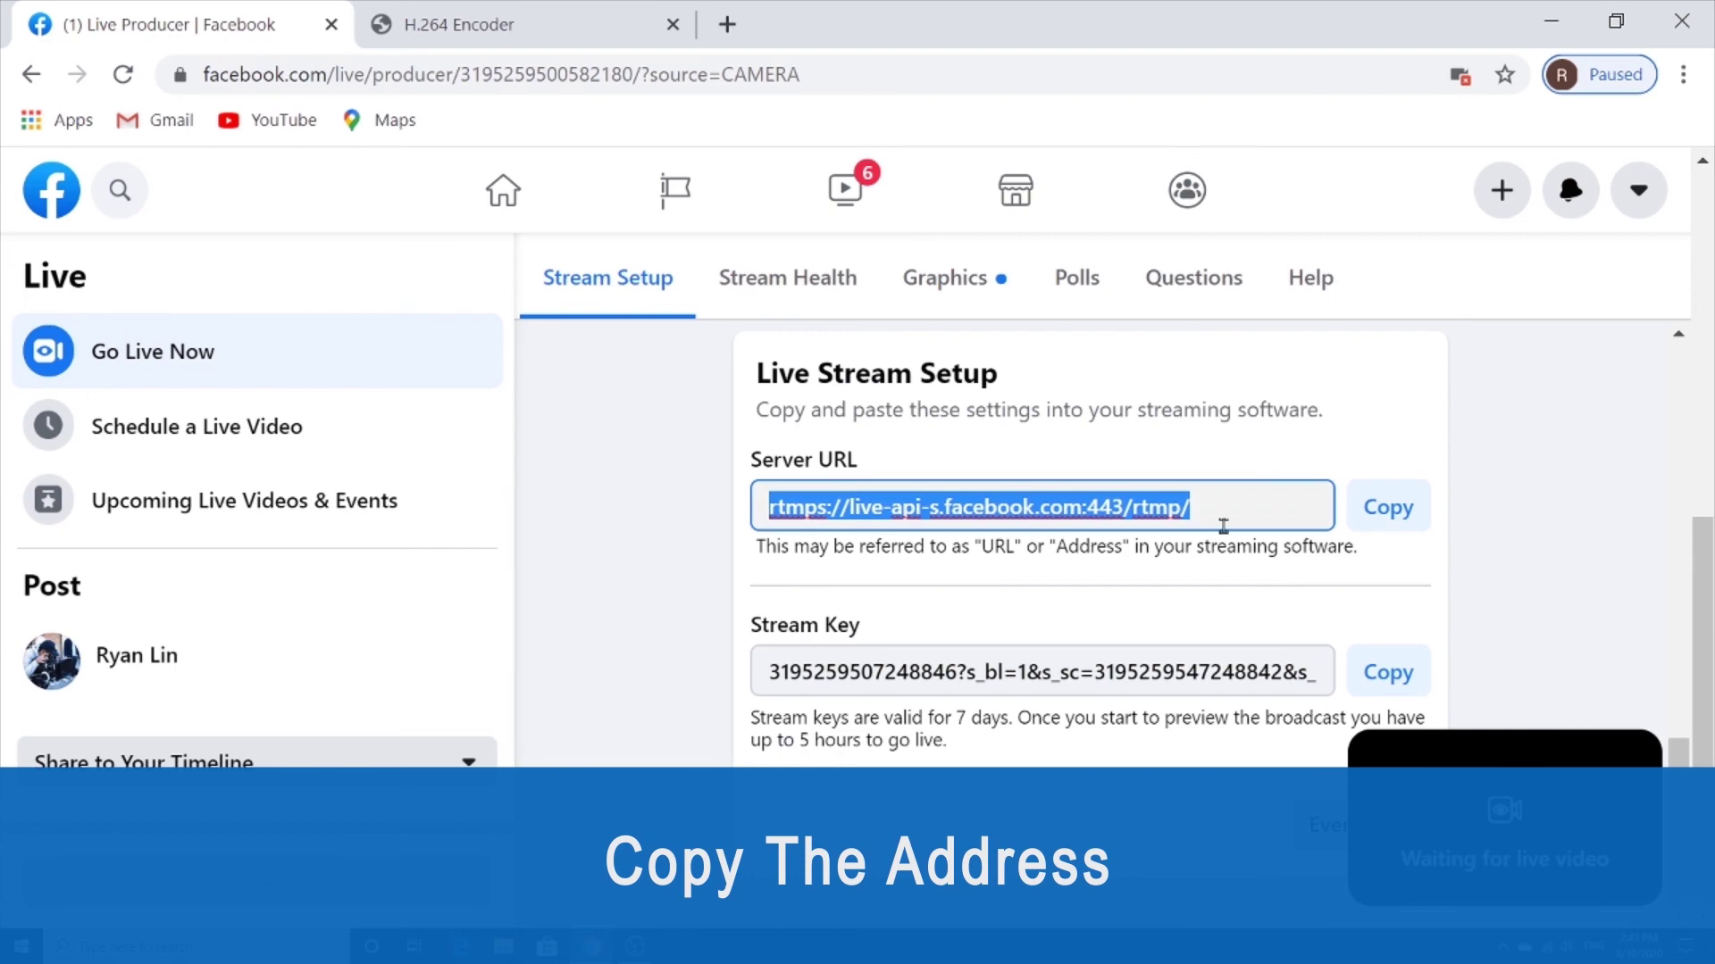
left_click(1404, 524)
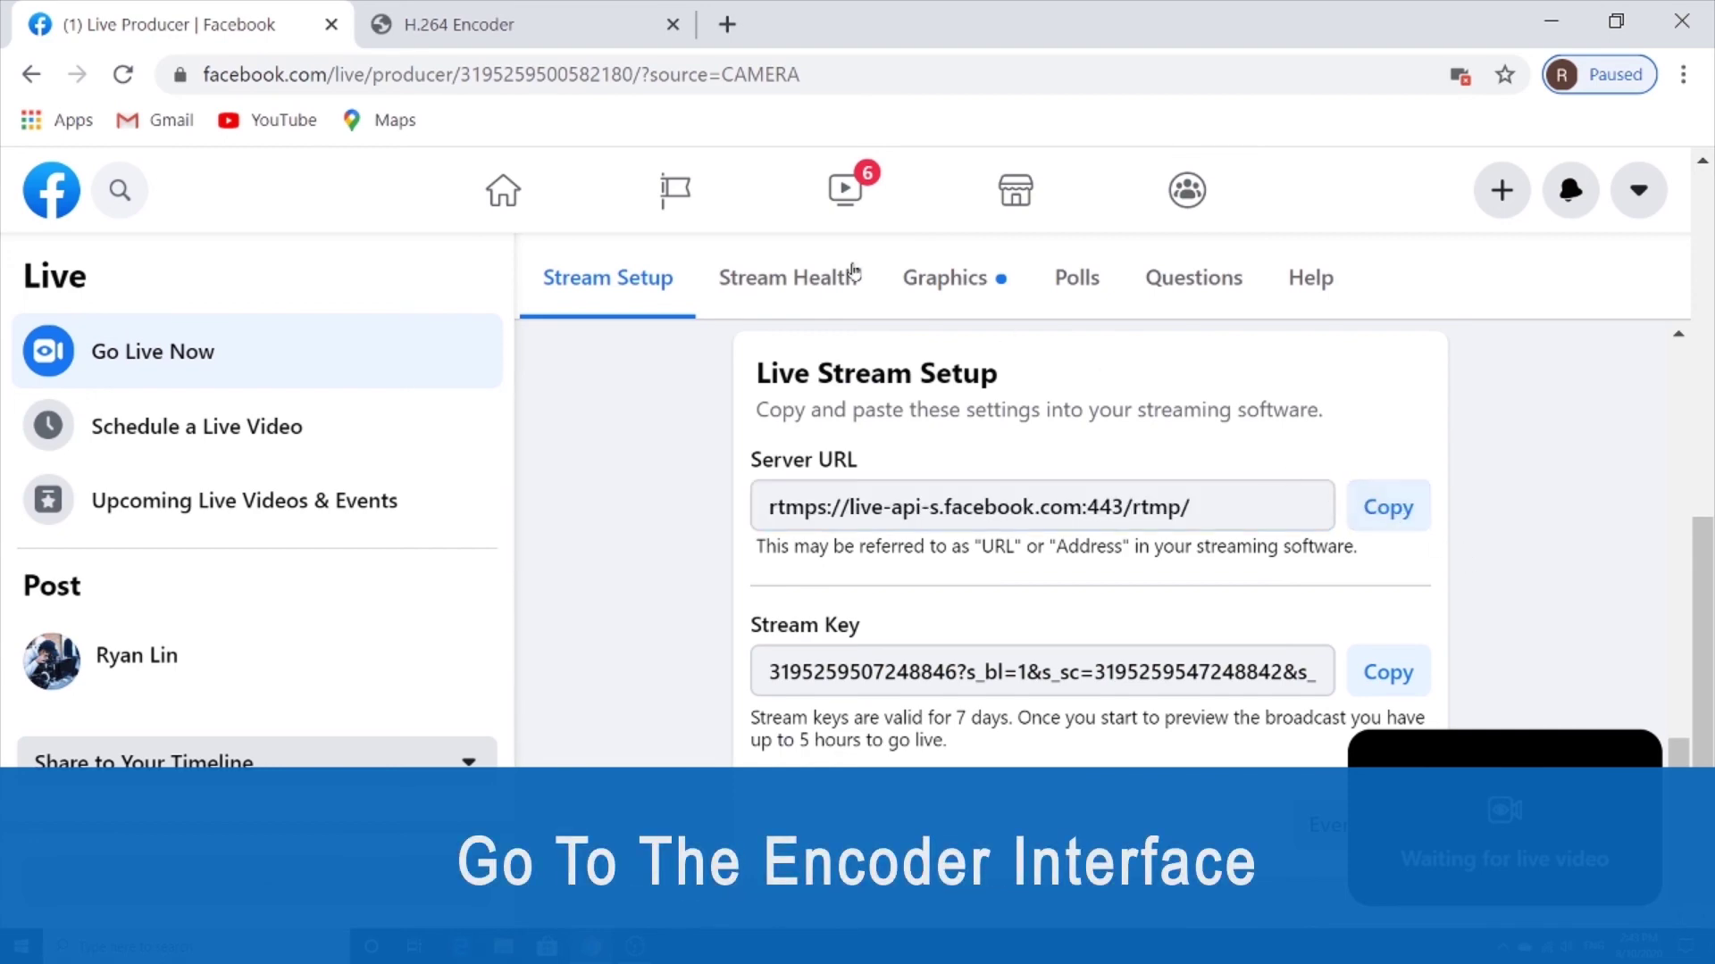
left_click(439, 18)
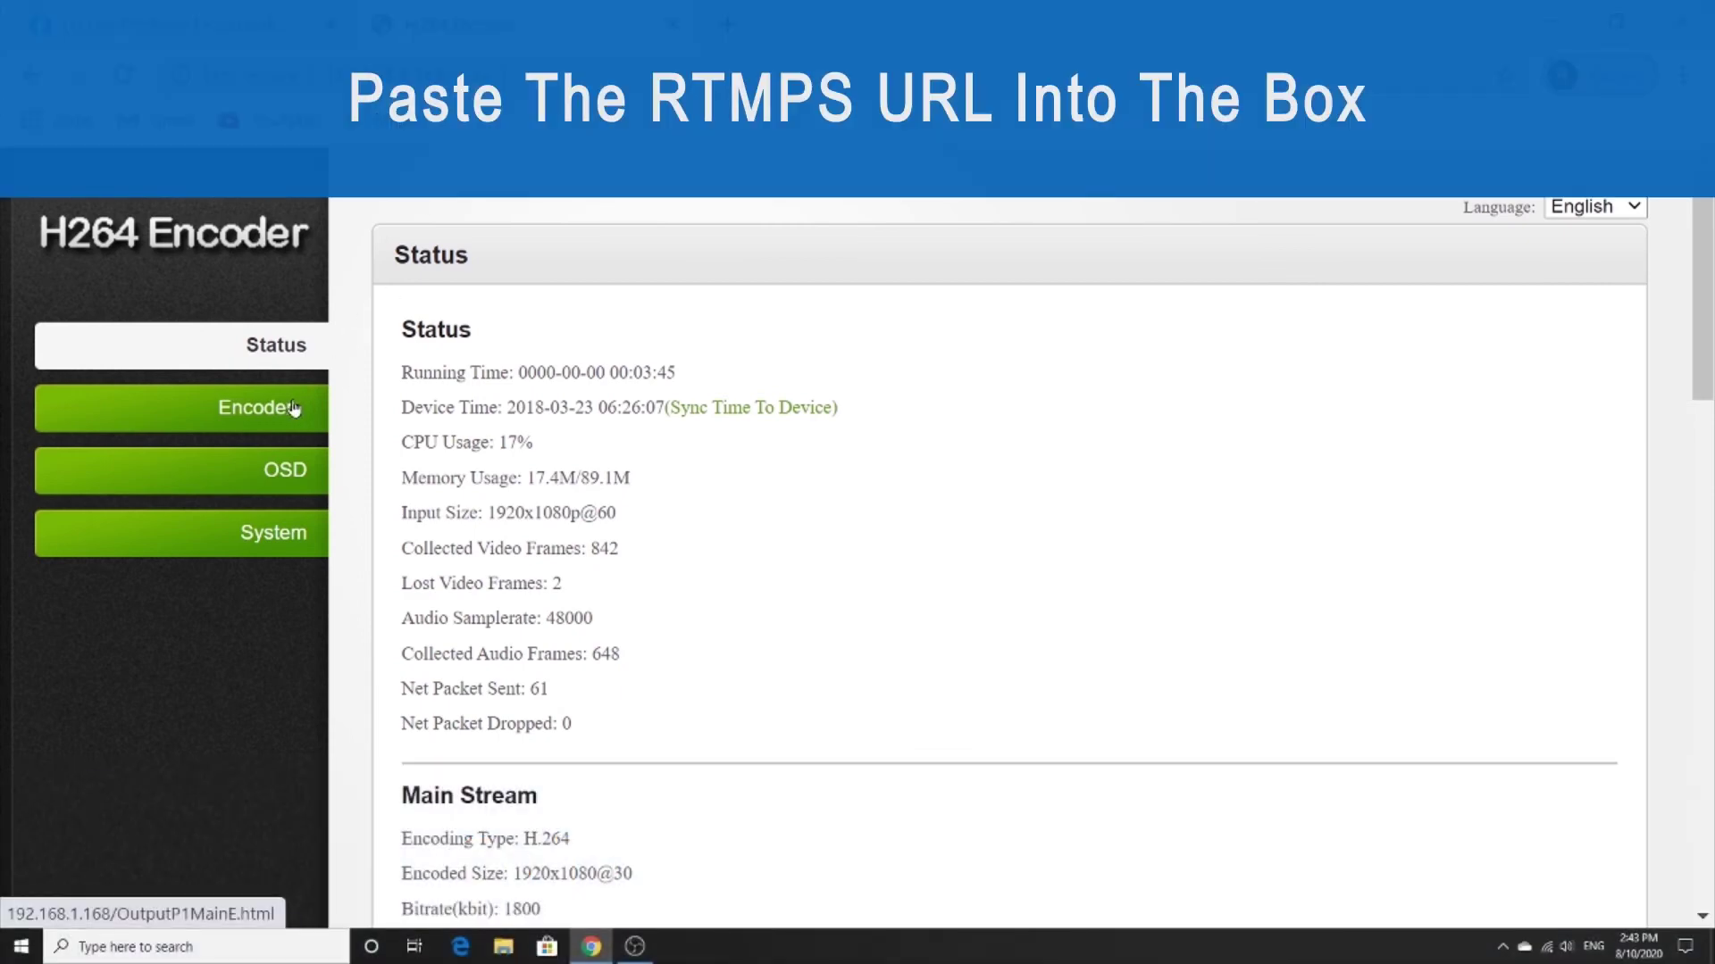
Paste rtmps://live-api-s.facebook.com:443/rtmp/ over the old push URL in the encoder's Main stream settings.
left_click(293, 408)
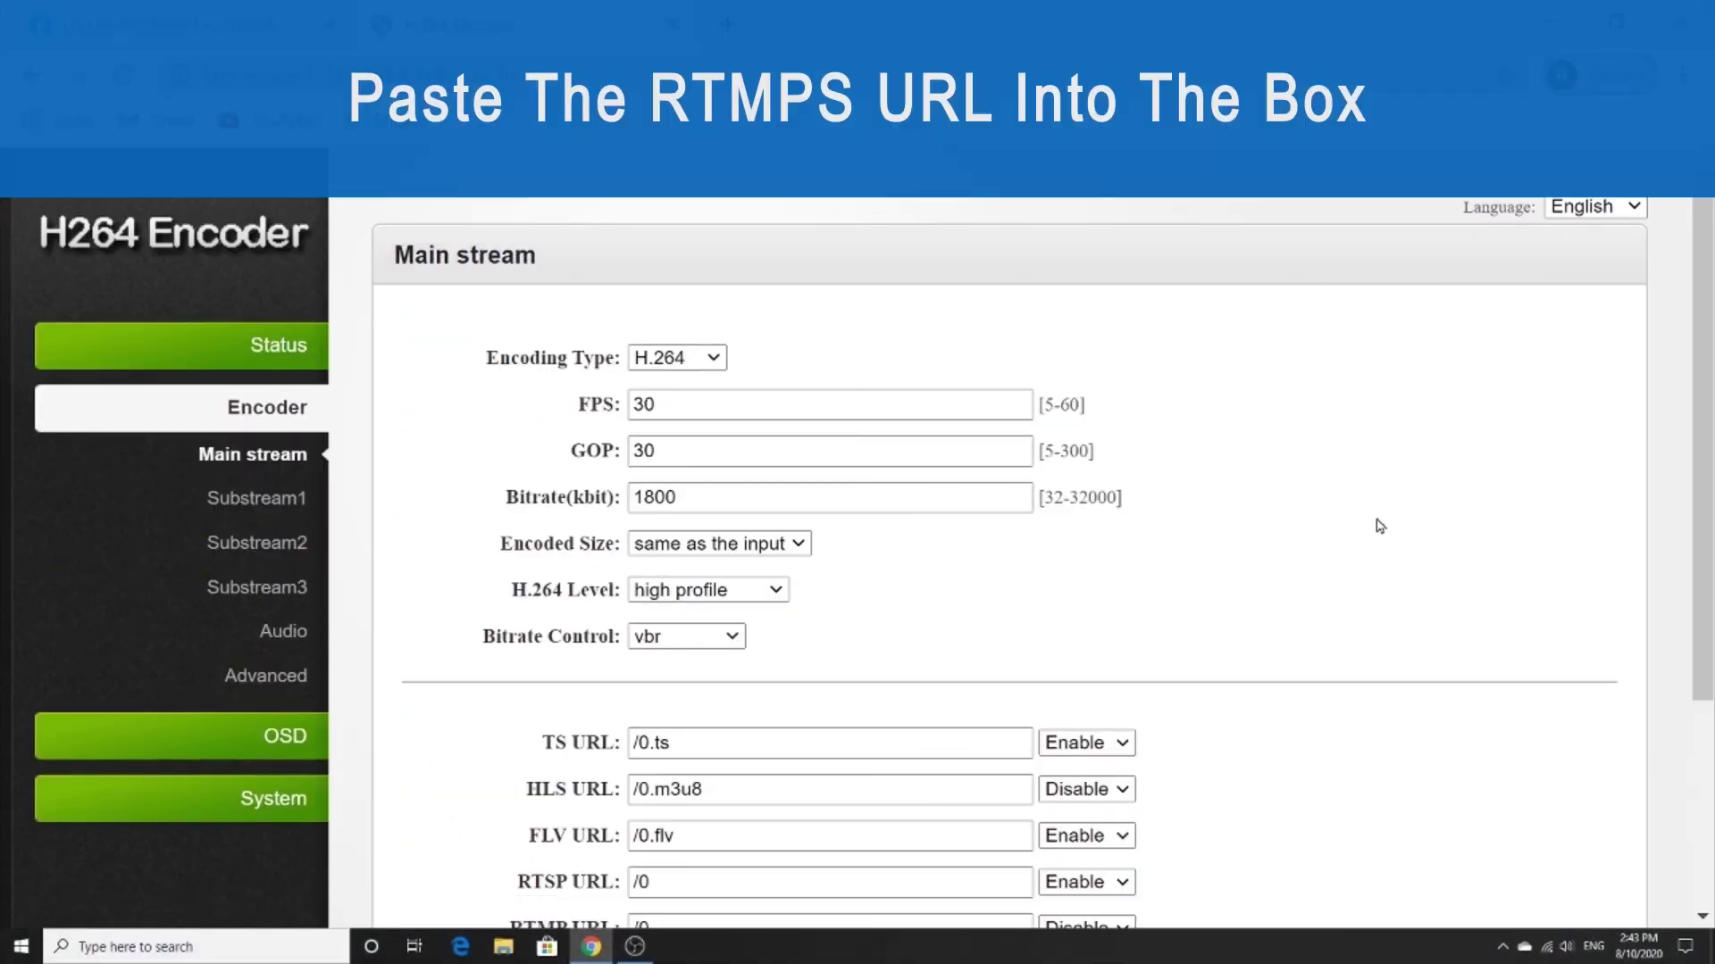
scroll(1380, 526, "down", 3)
left_click_drag(968, 678, 589, 661)
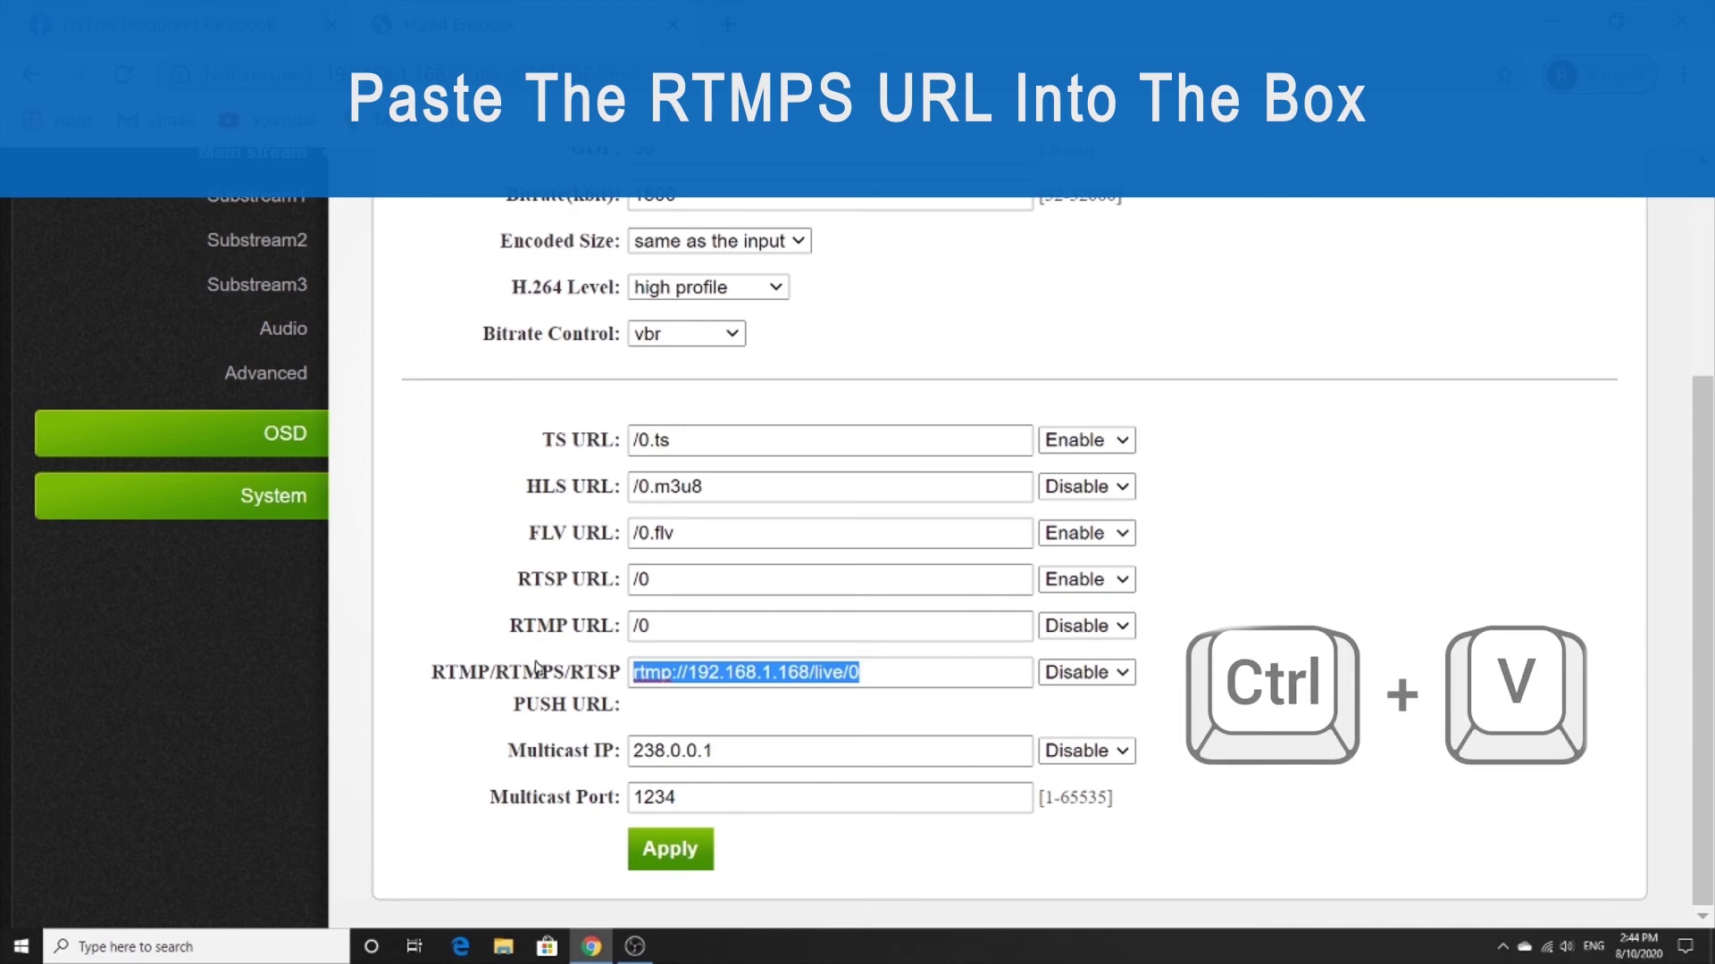
key("ctrl+v")
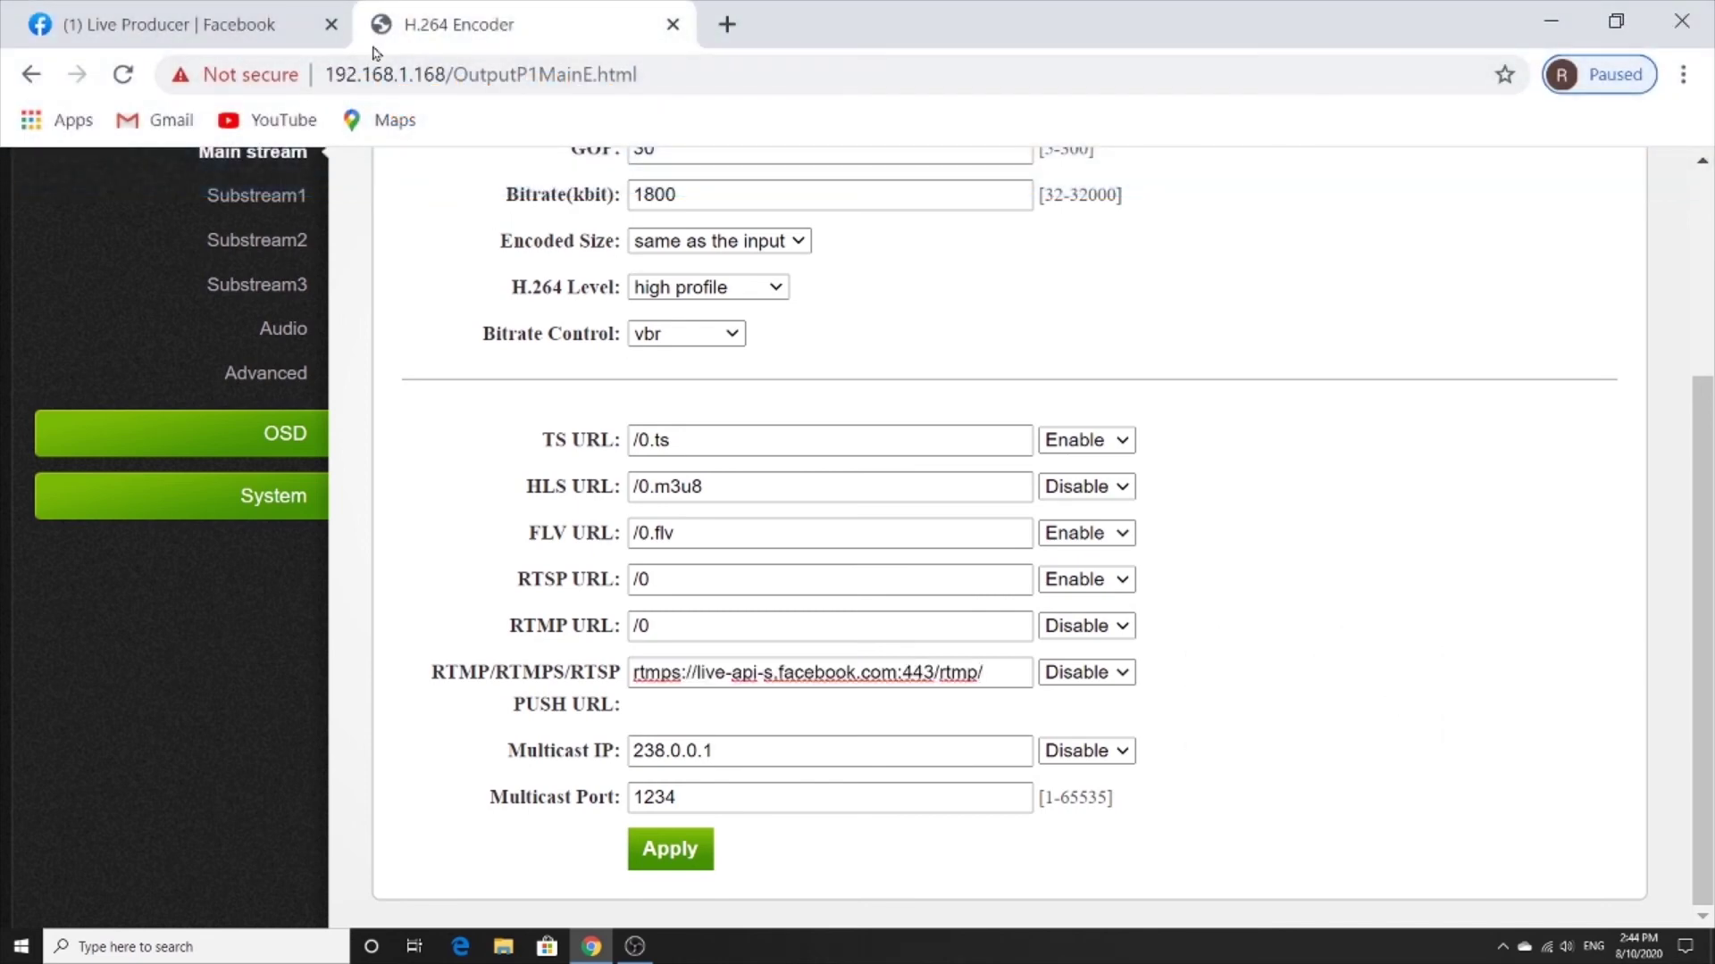
Copy Facebook's stream key and place the cursor at the end of the encoder's push URL.
left_click(303, 28)
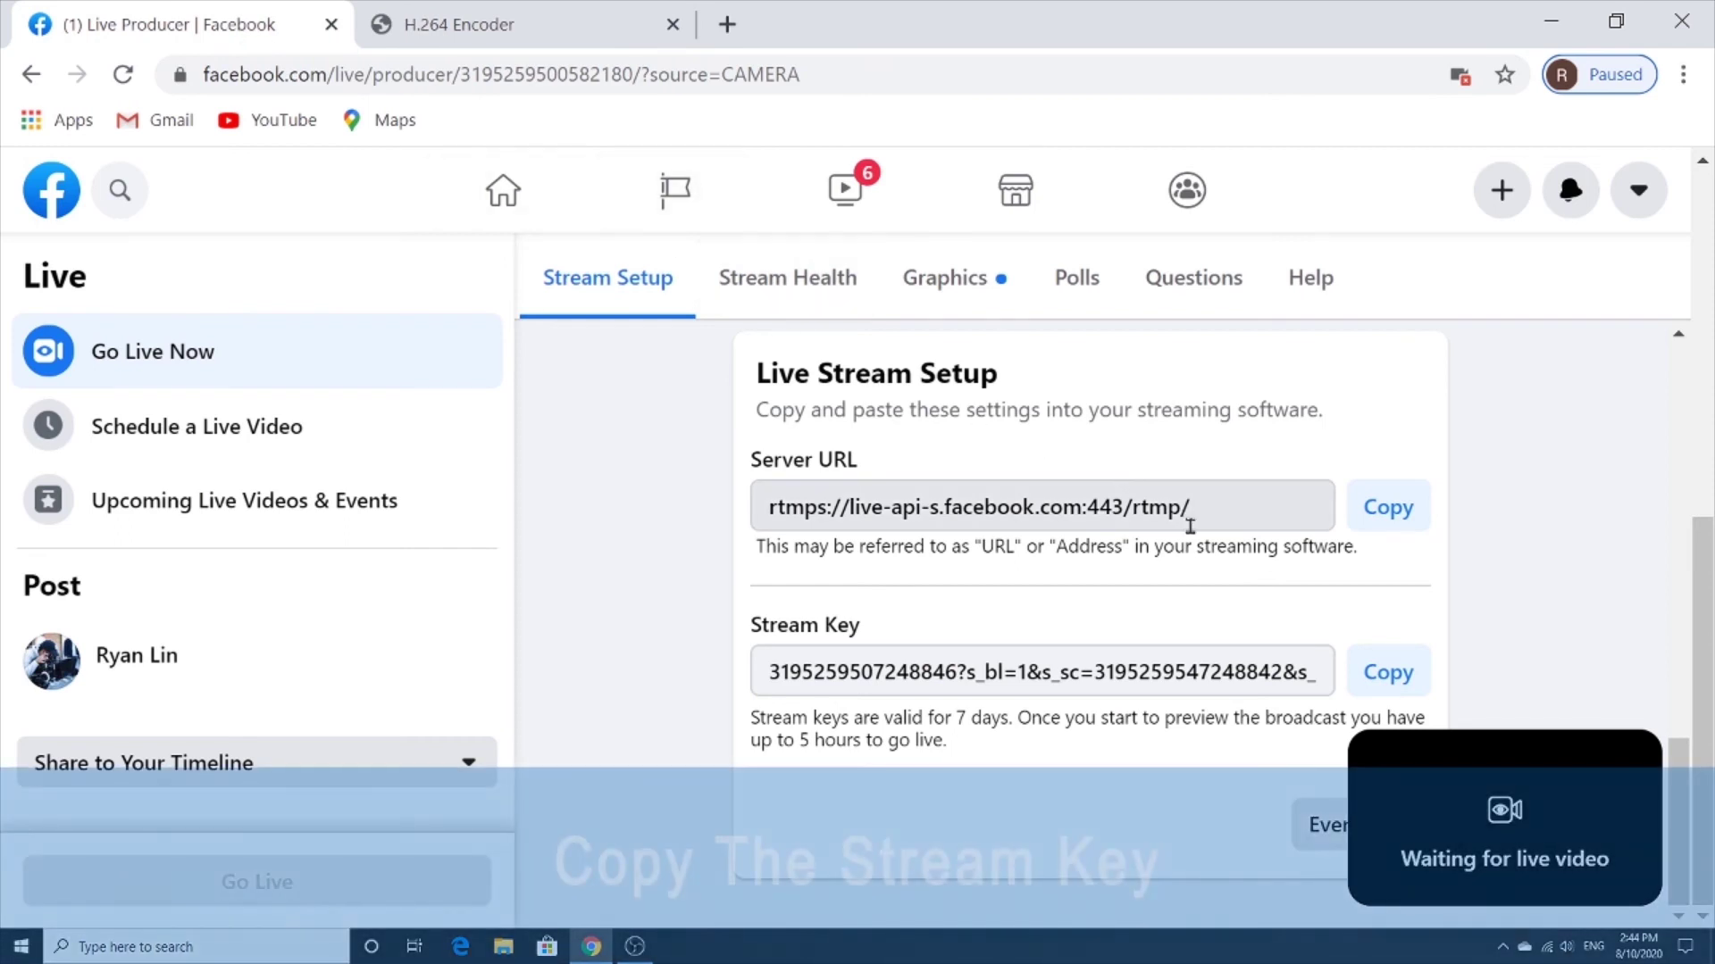
triple_click(1243, 669)
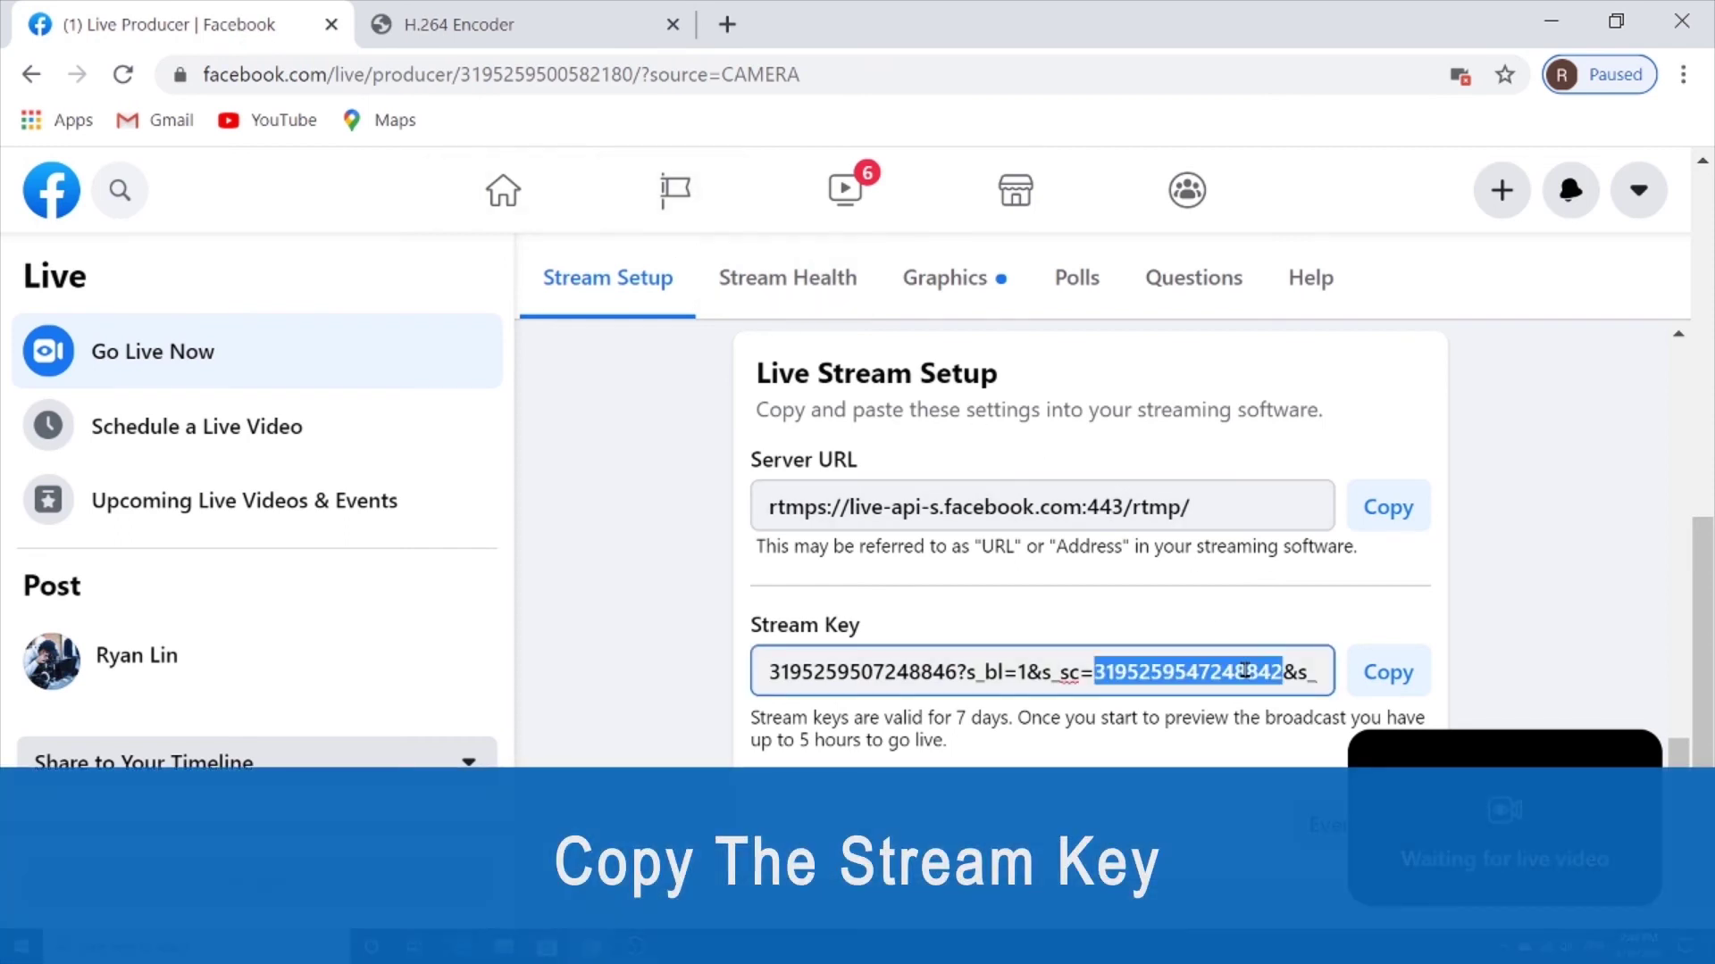
left_click(1398, 670)
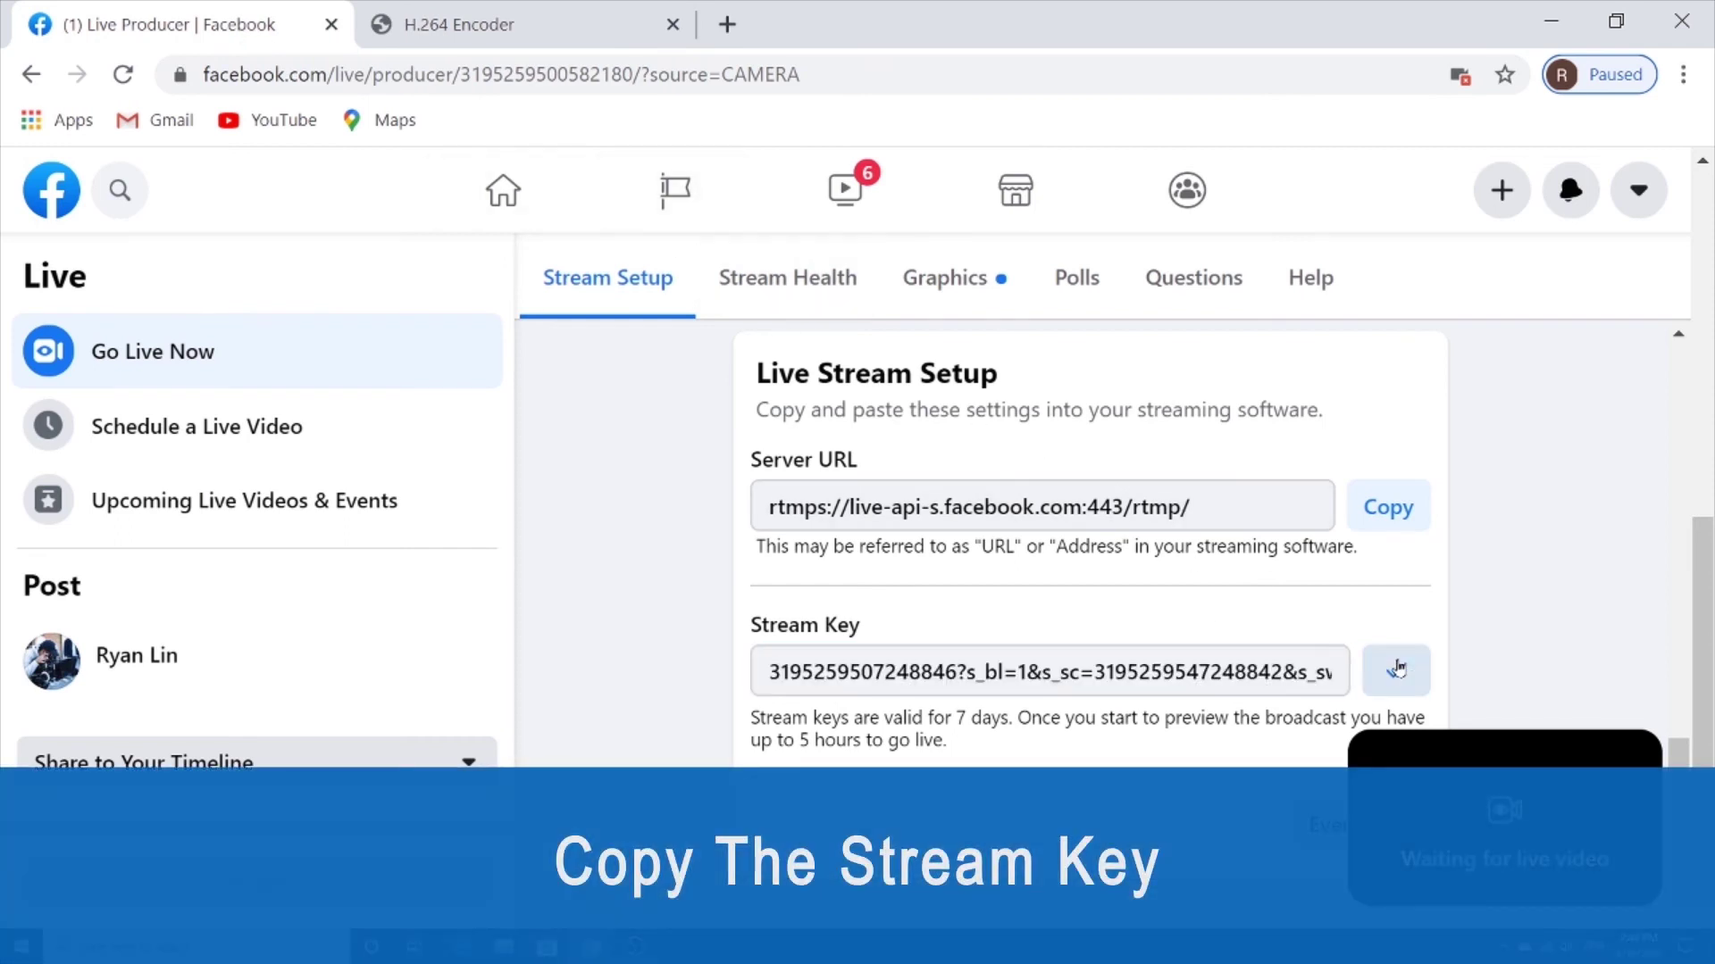
left_click(495, 31)
left_click(1016, 674)
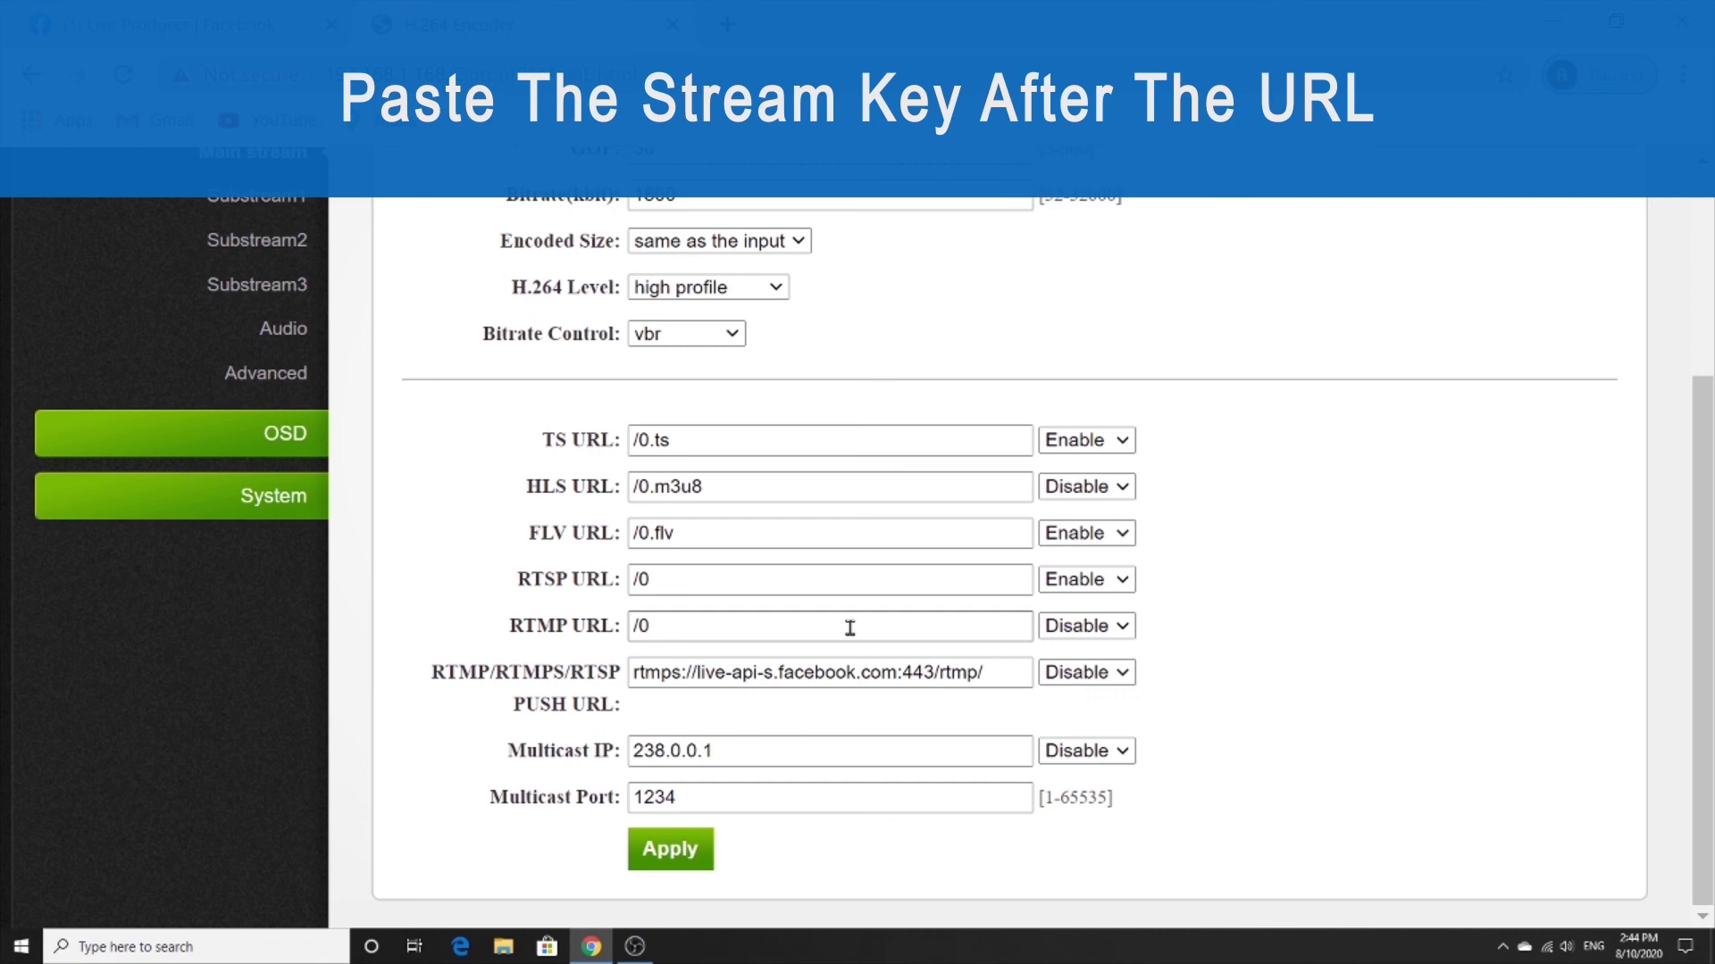
Append the Facebook stream key to the push URL, set it to Enable, apply, and return to Facebook.
key("ctrl+v")
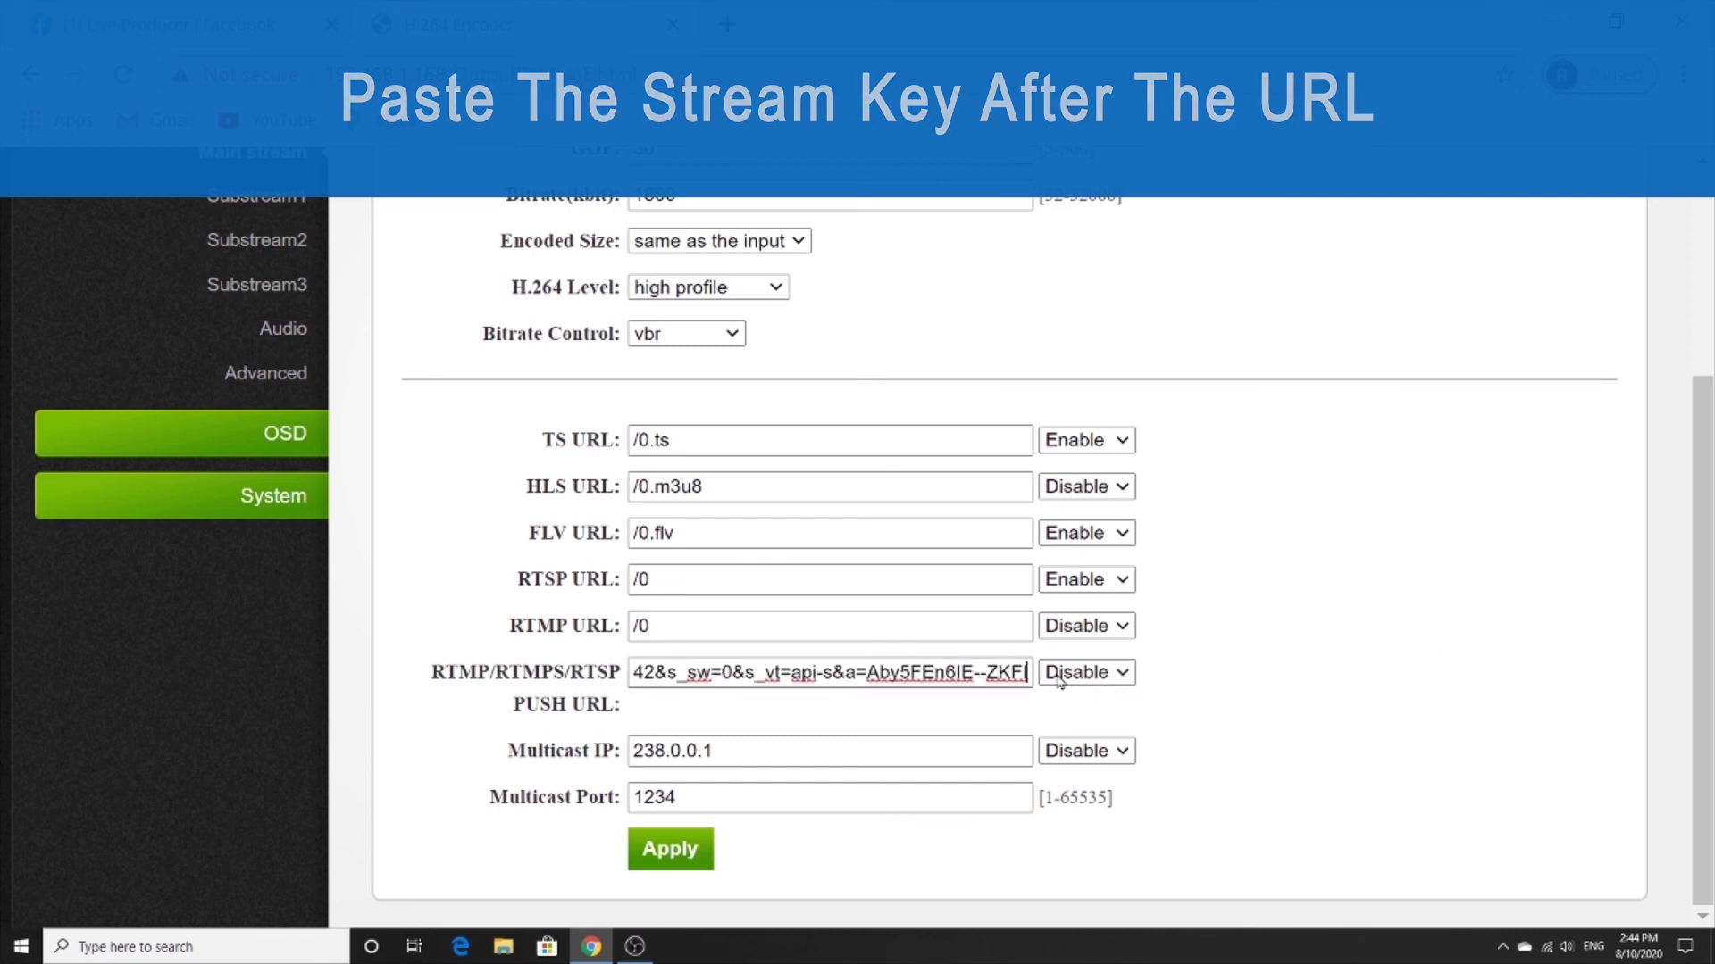
left_click(1086, 672)
left_click(1096, 722)
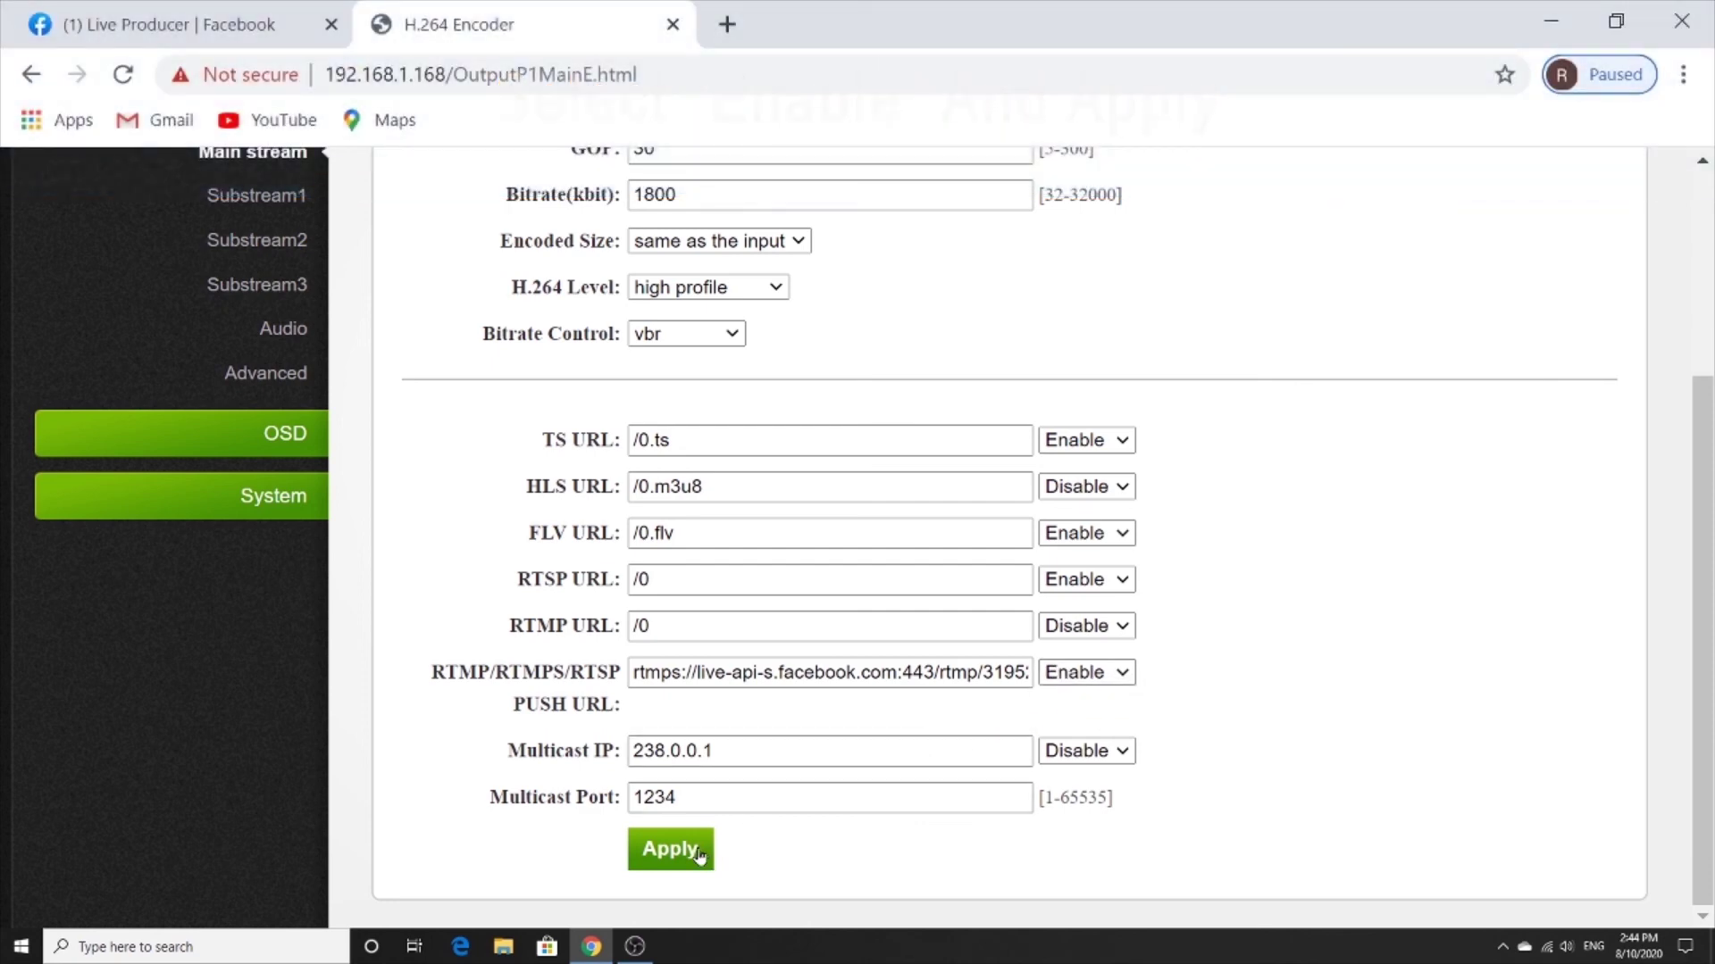
left_click(699, 855)
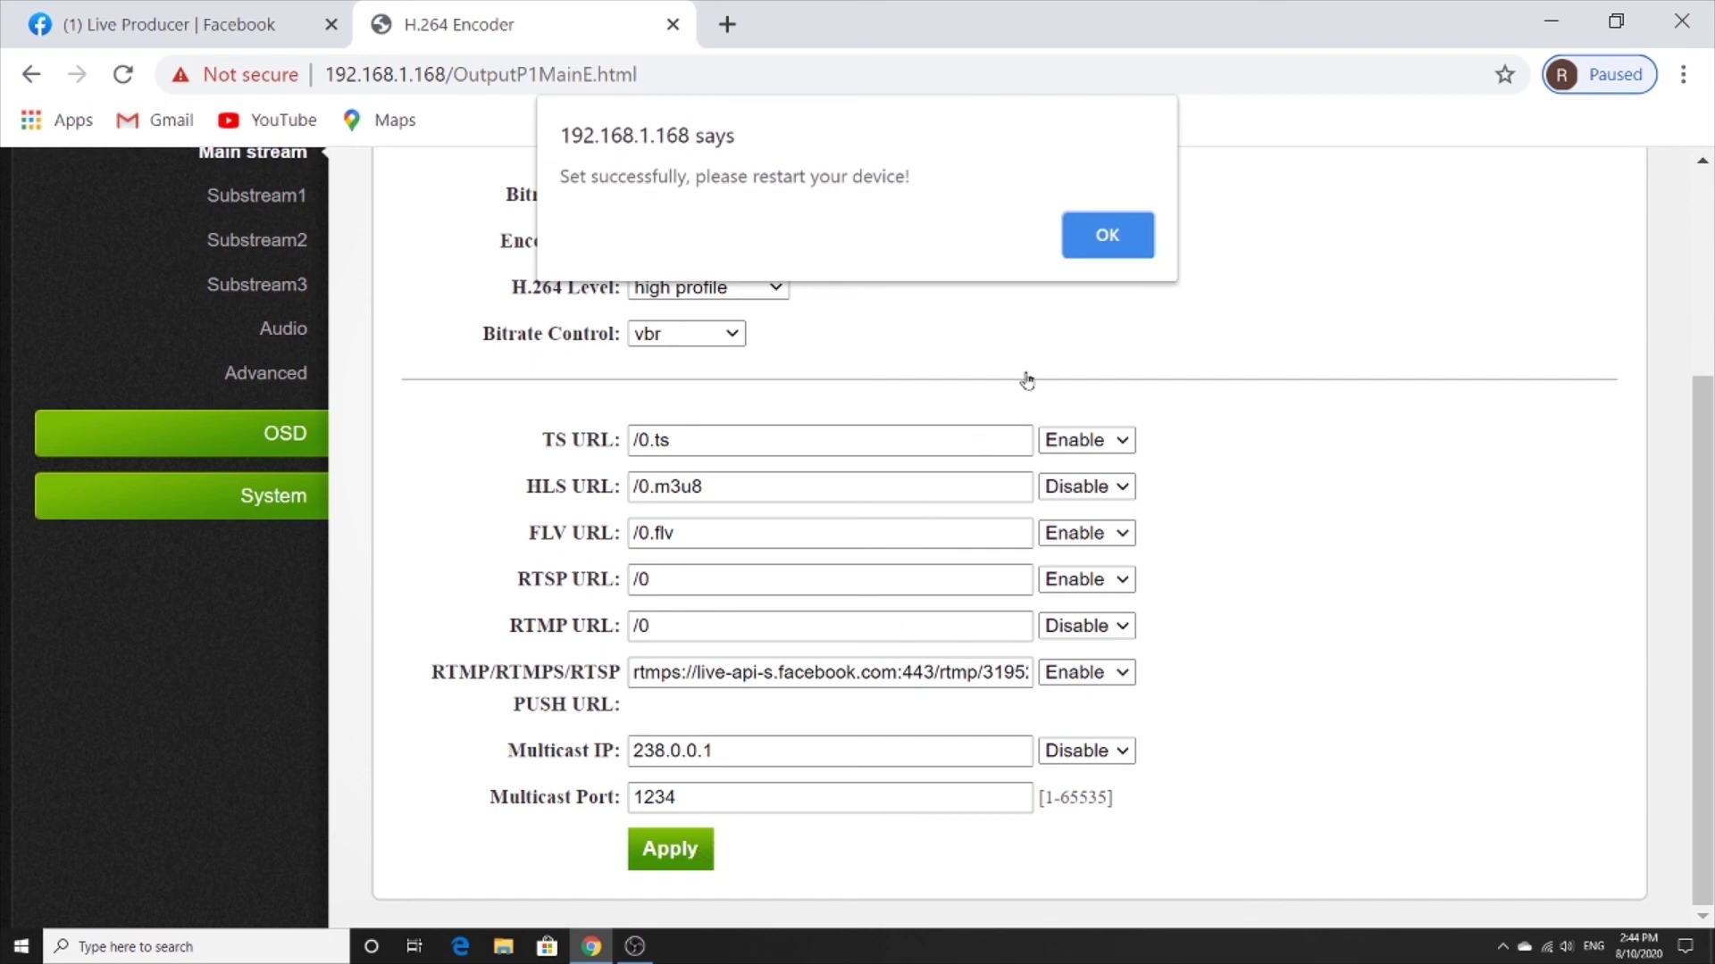
left_click(1105, 235)
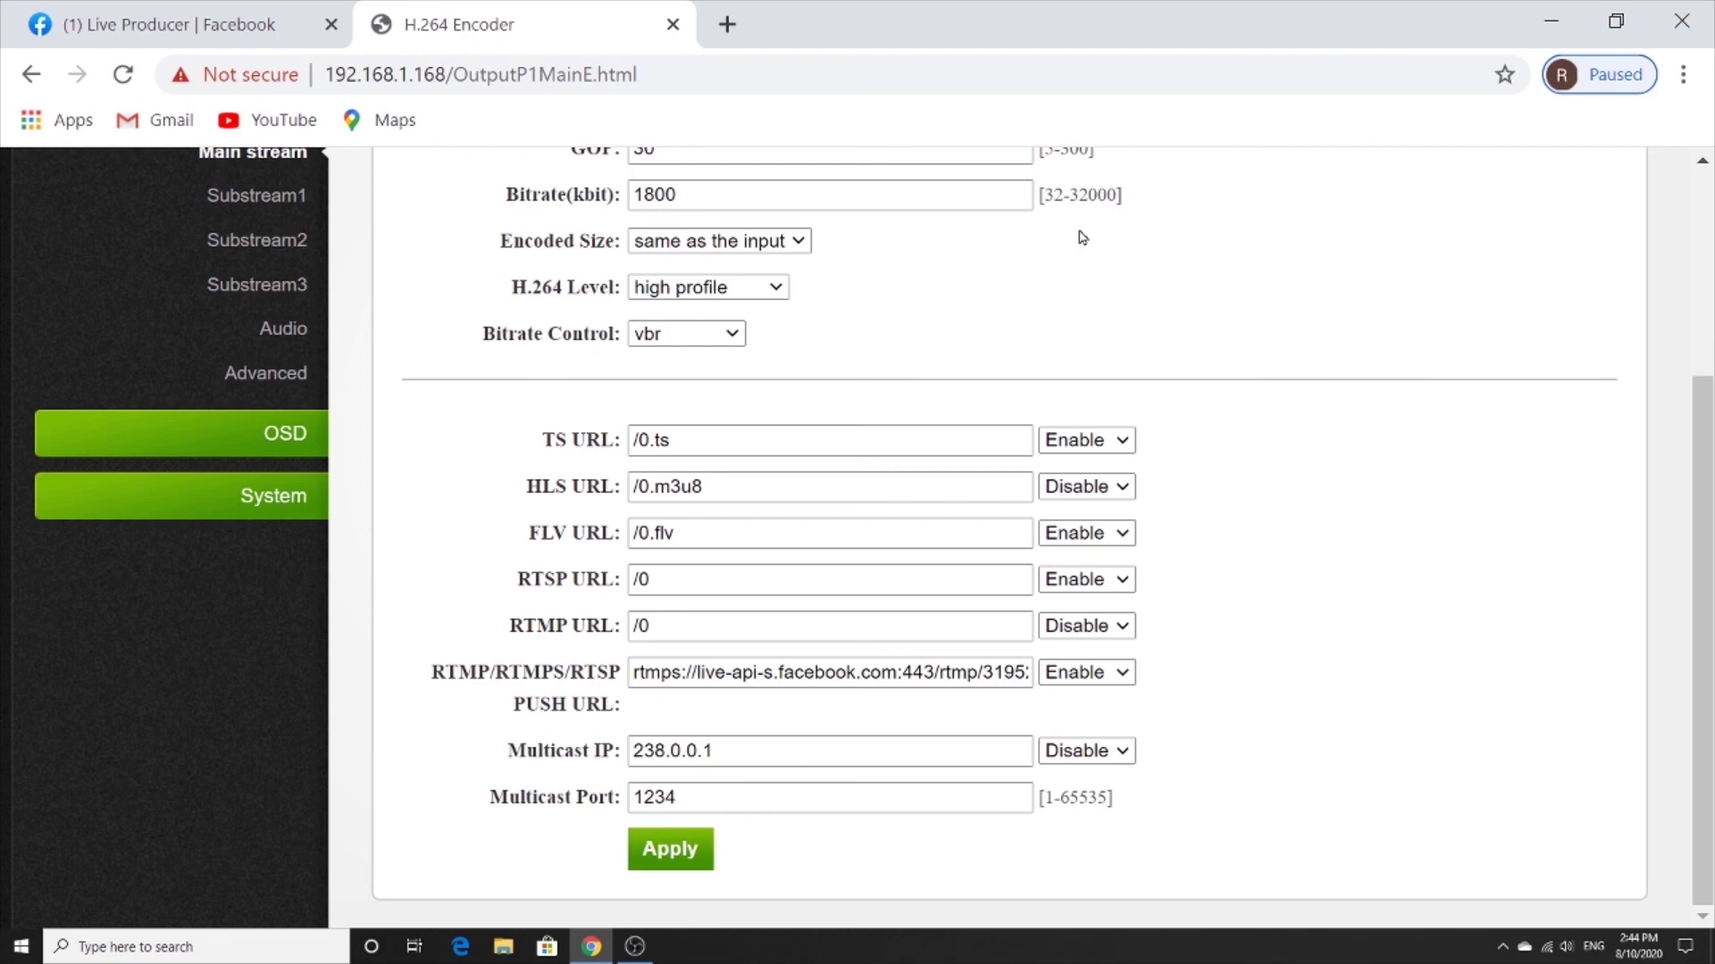
left_click(194, 43)
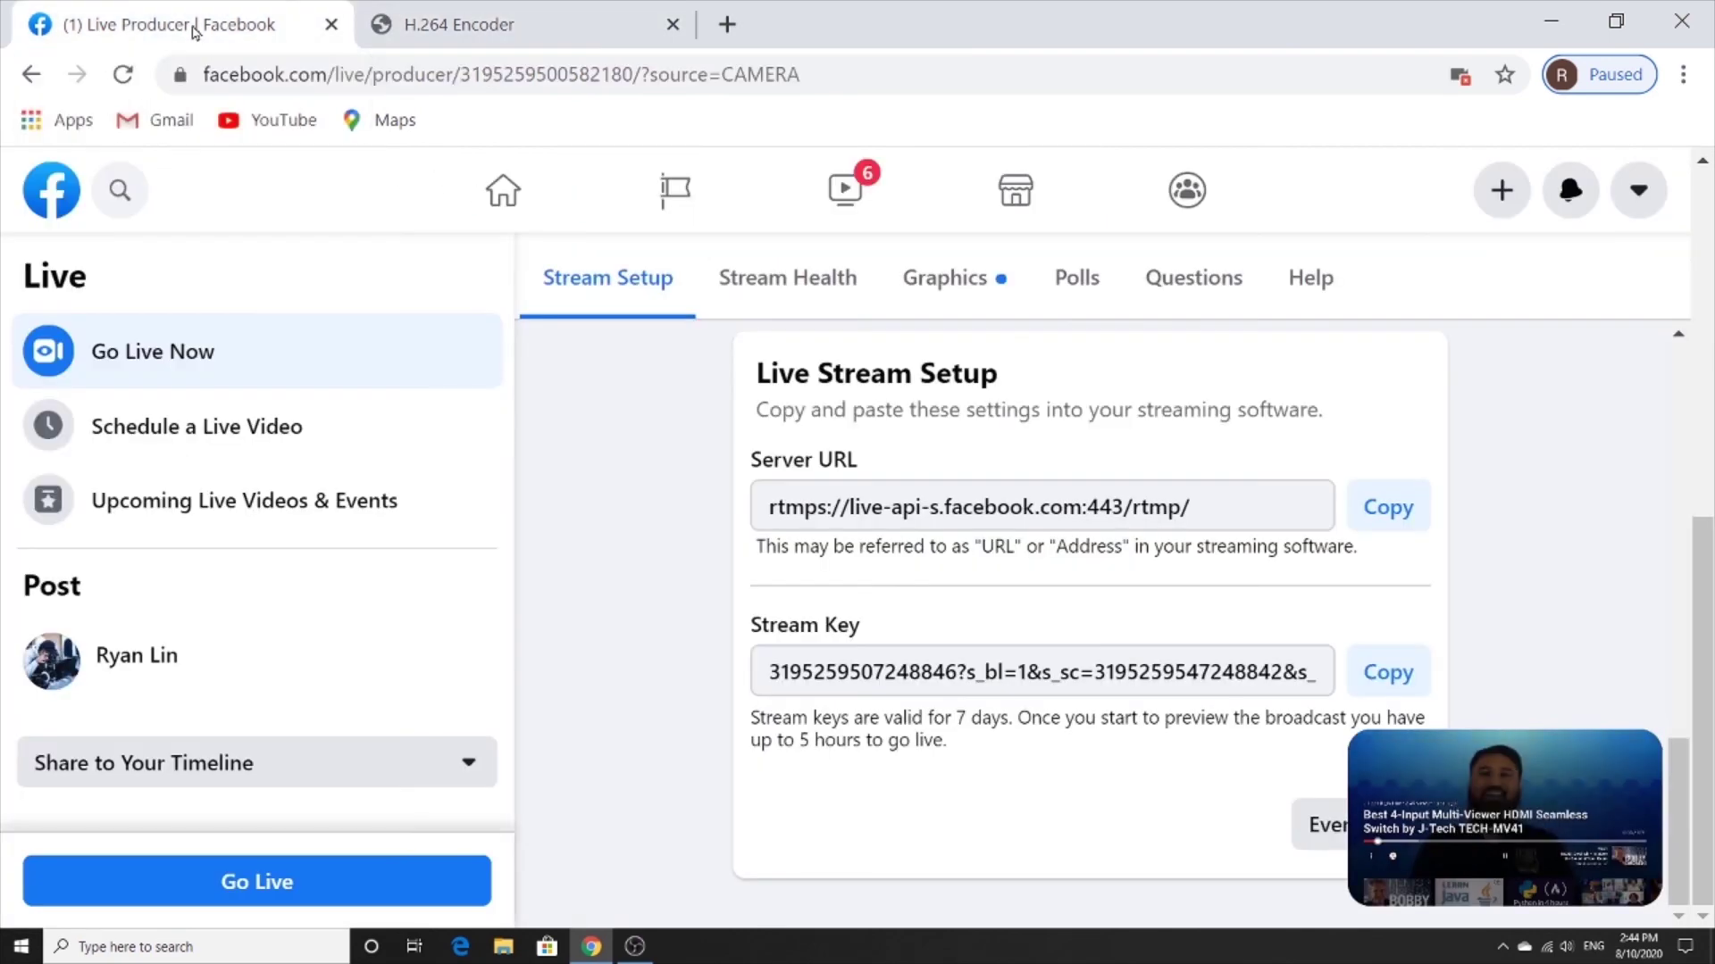